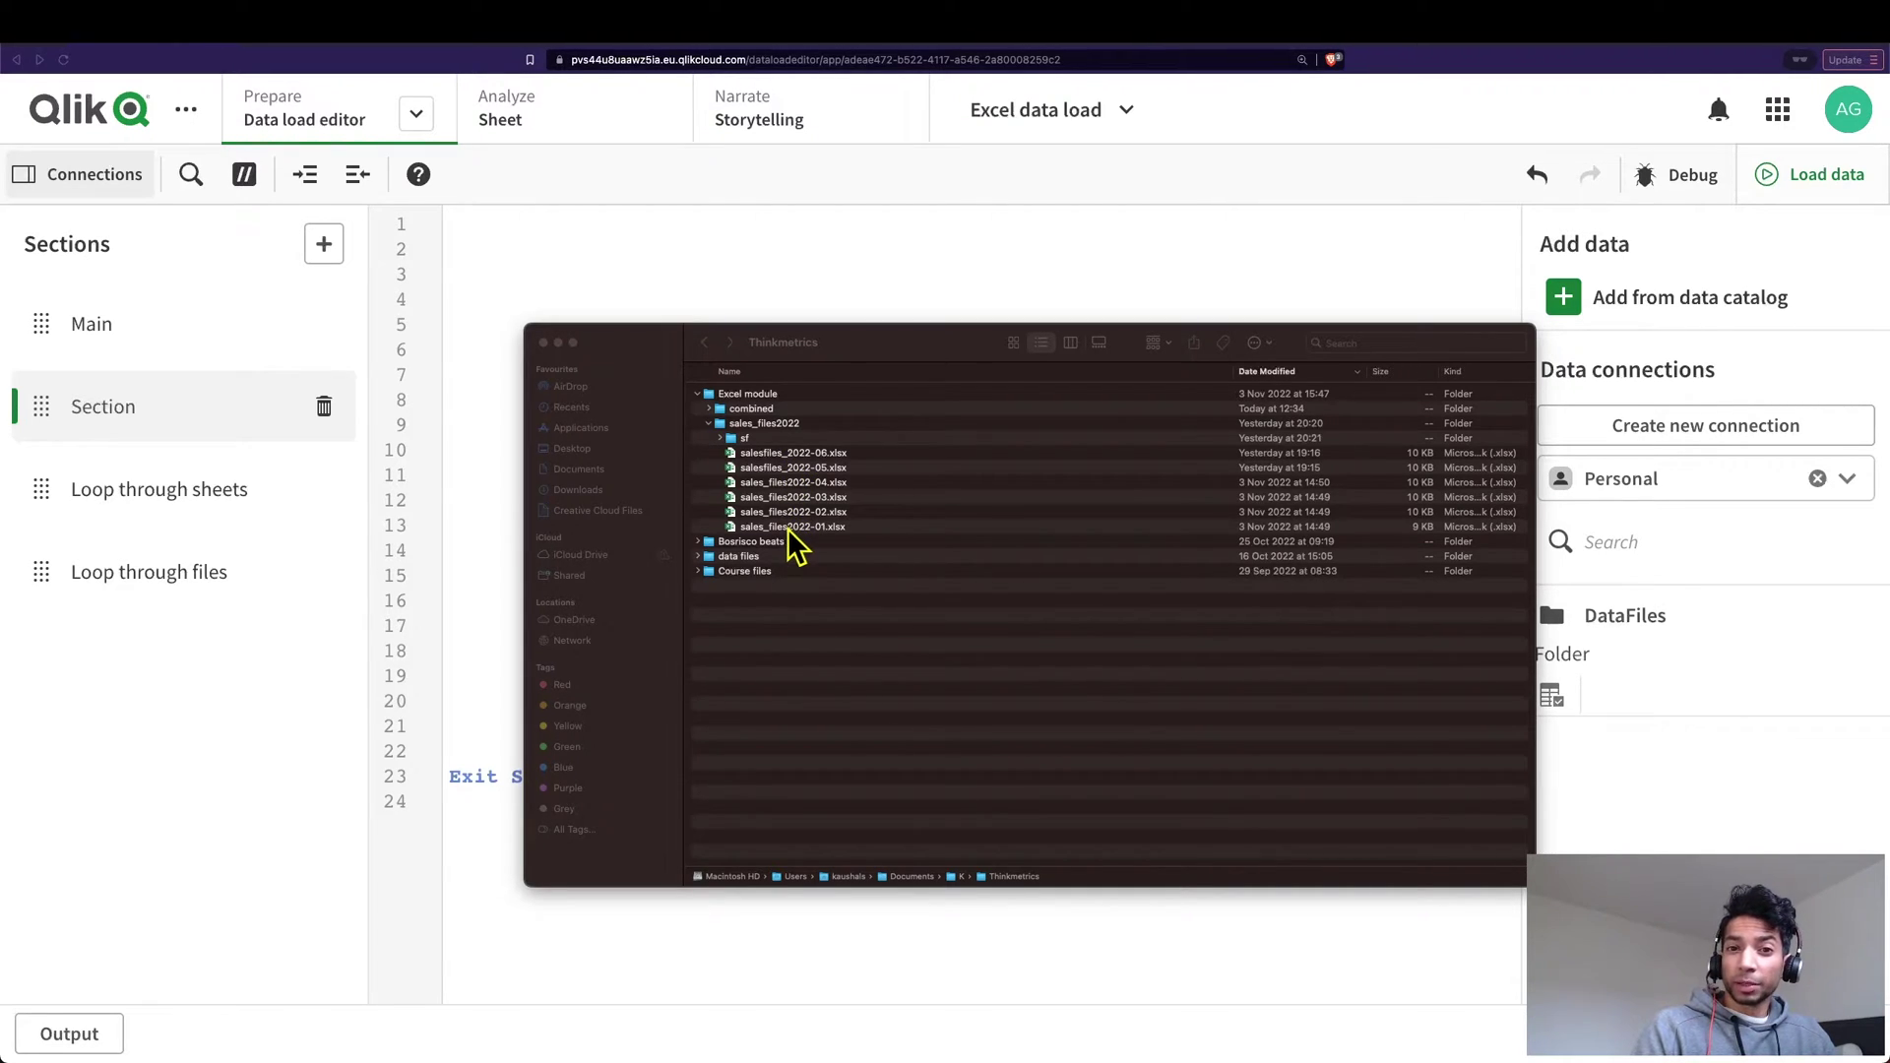
In Finder, inspect the 06 and 01 monthly sales .xlsx files in the sales_files2022 folder
left_click(709, 425)
left_click(708, 425)
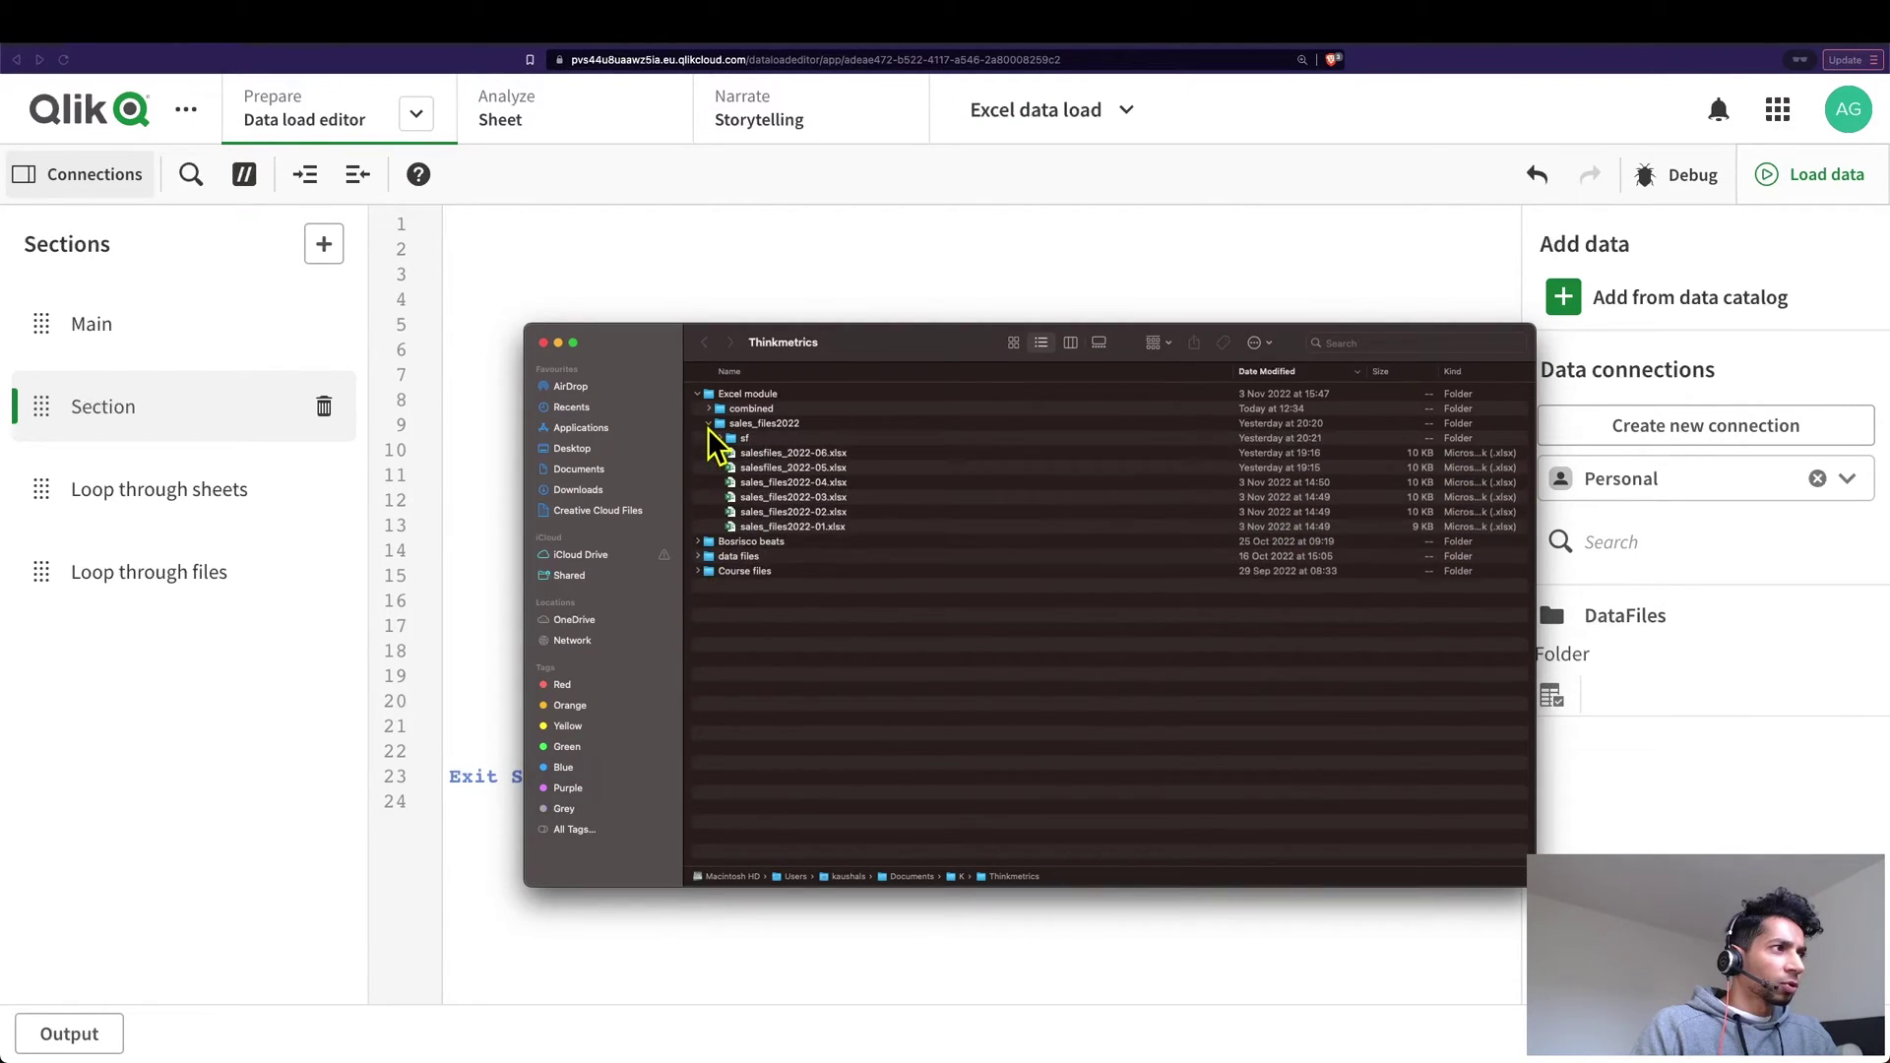
left_click(803, 454)
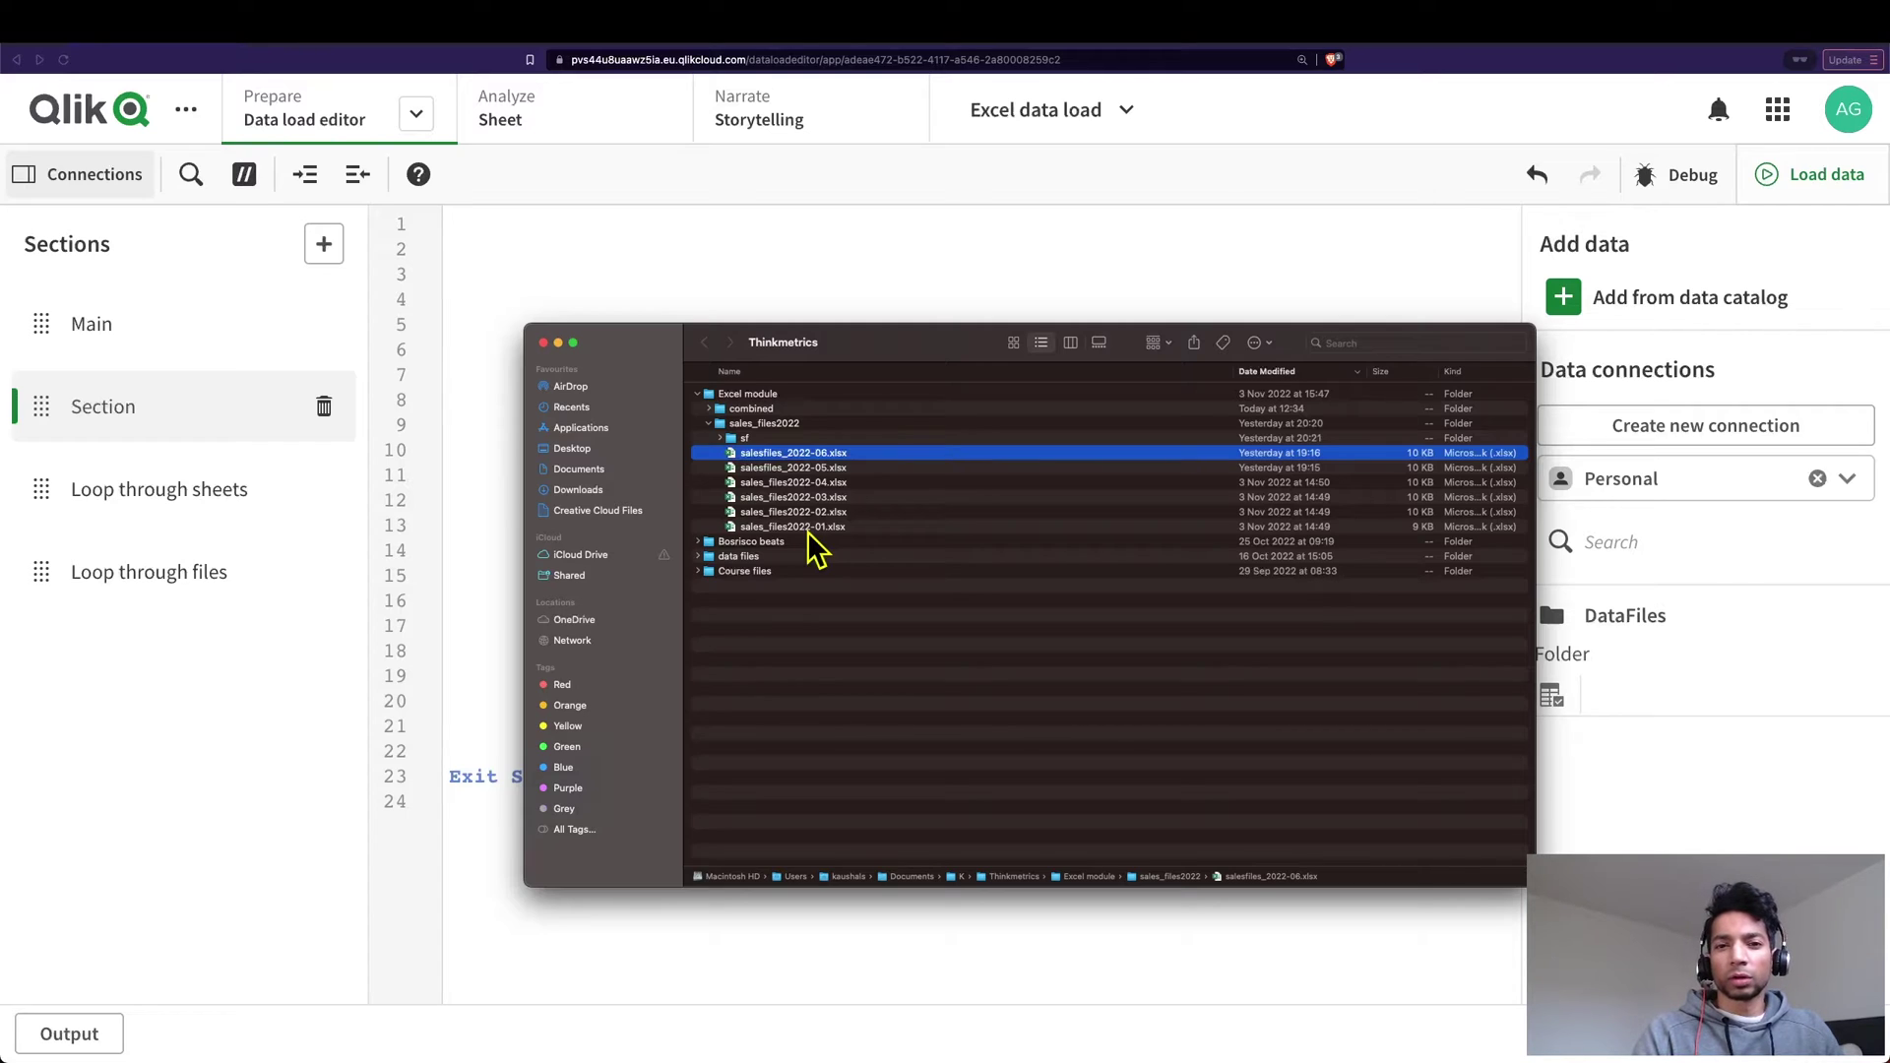
left_click(812, 529)
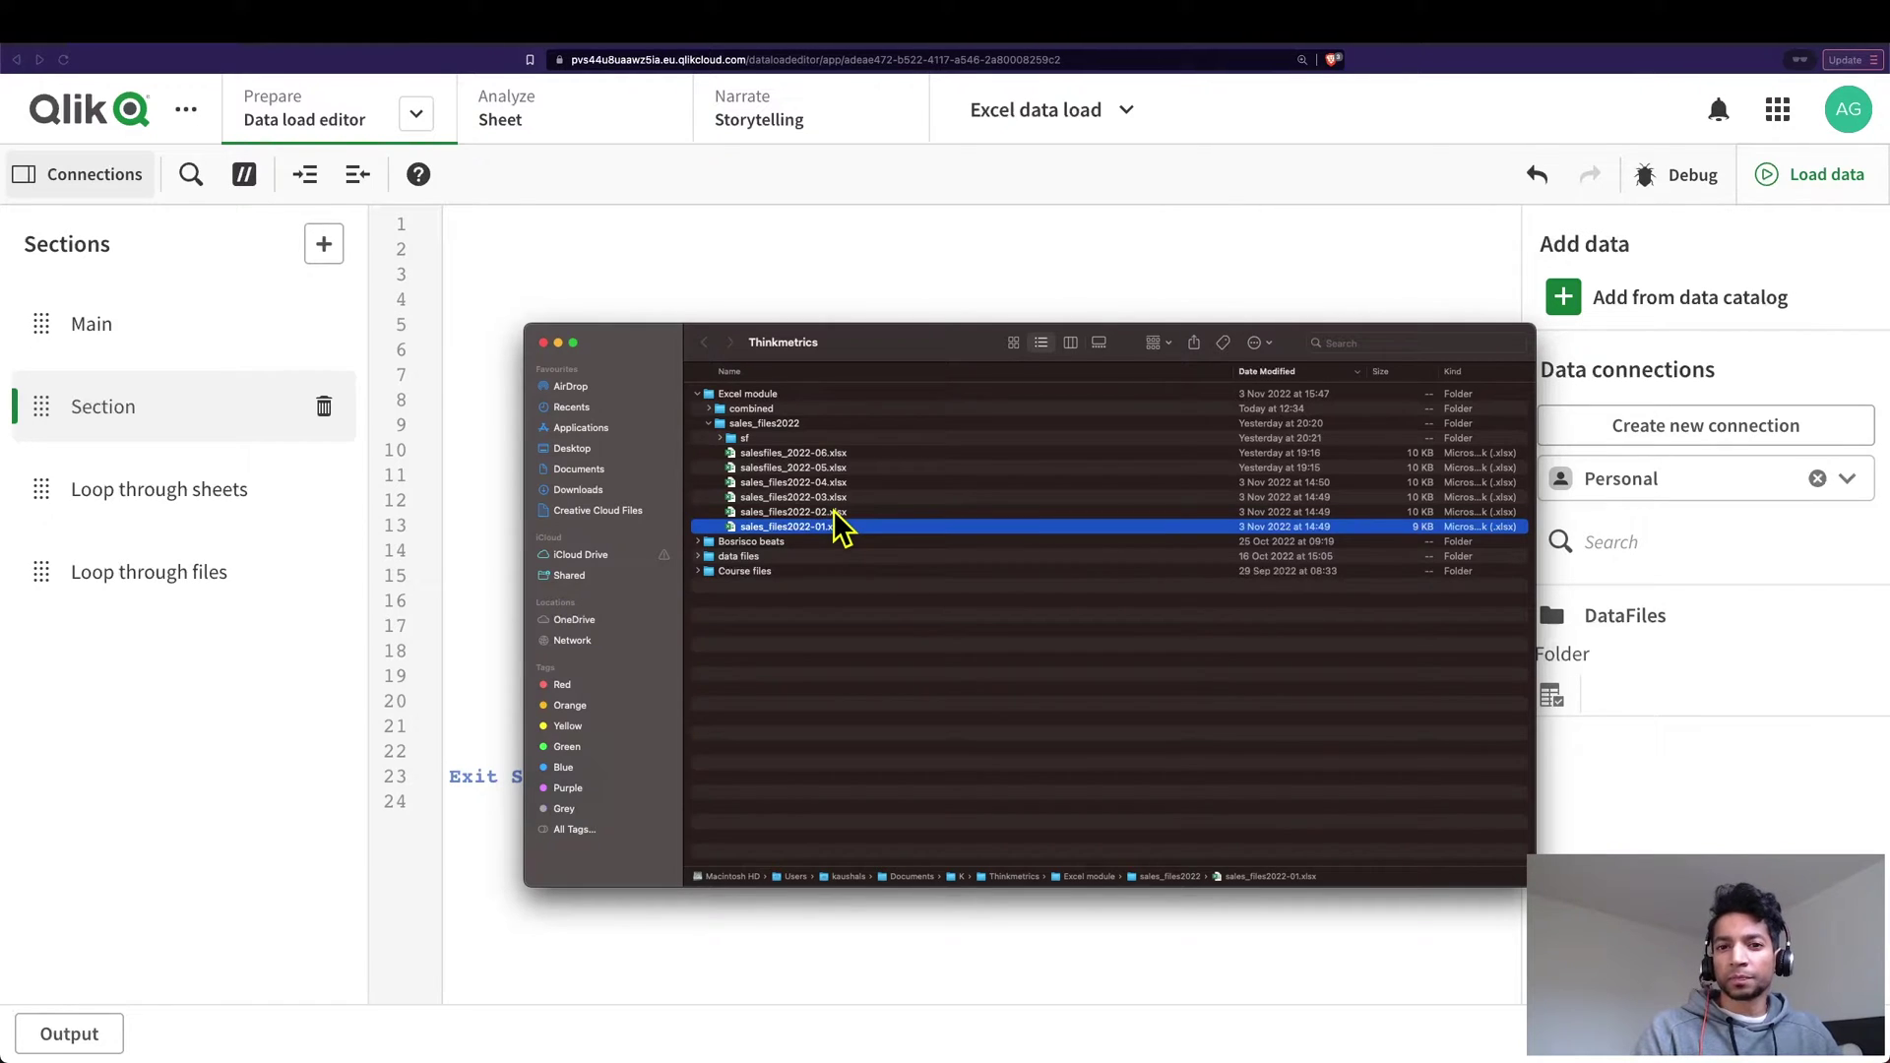
Insert a LOAD of id, date, product and amount from DataFiles sales_files2022-01.xlsx, Sheet1
left_click(1563, 717)
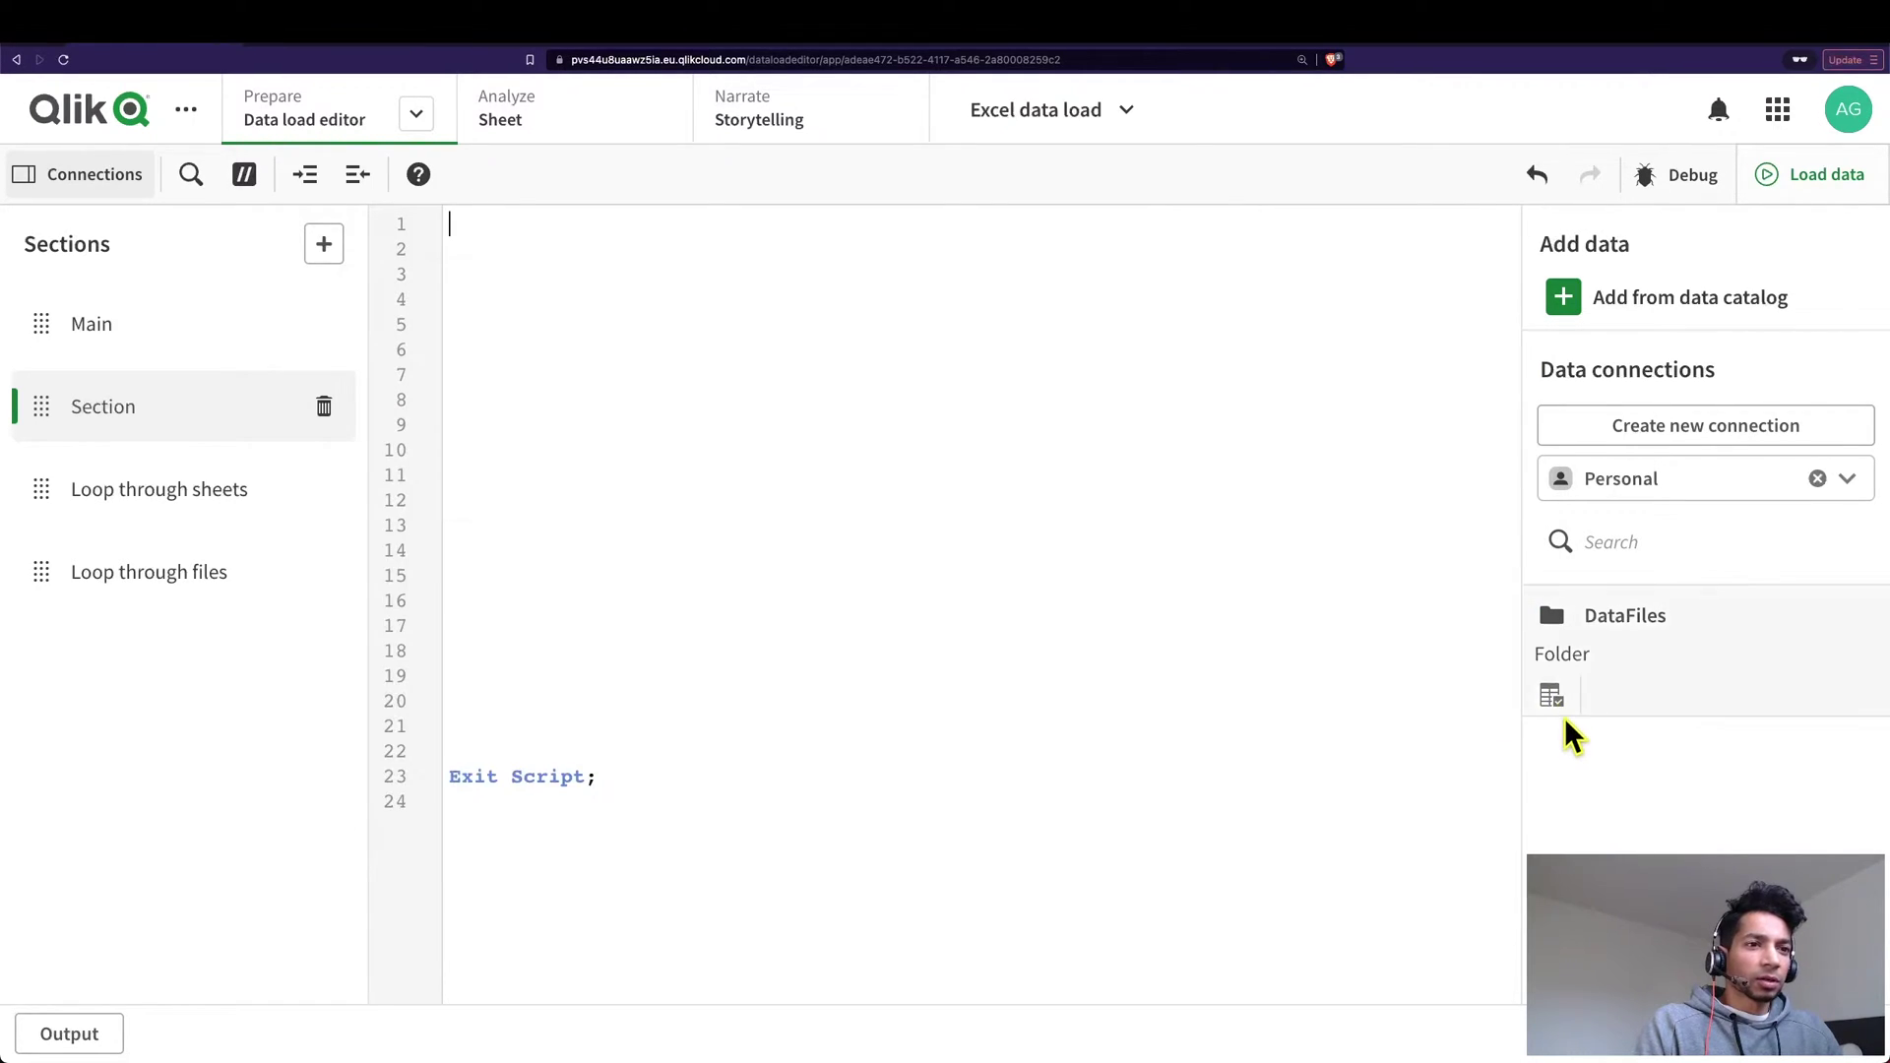
left_click(1552, 695)
scroll(680, 601, "down", 5)
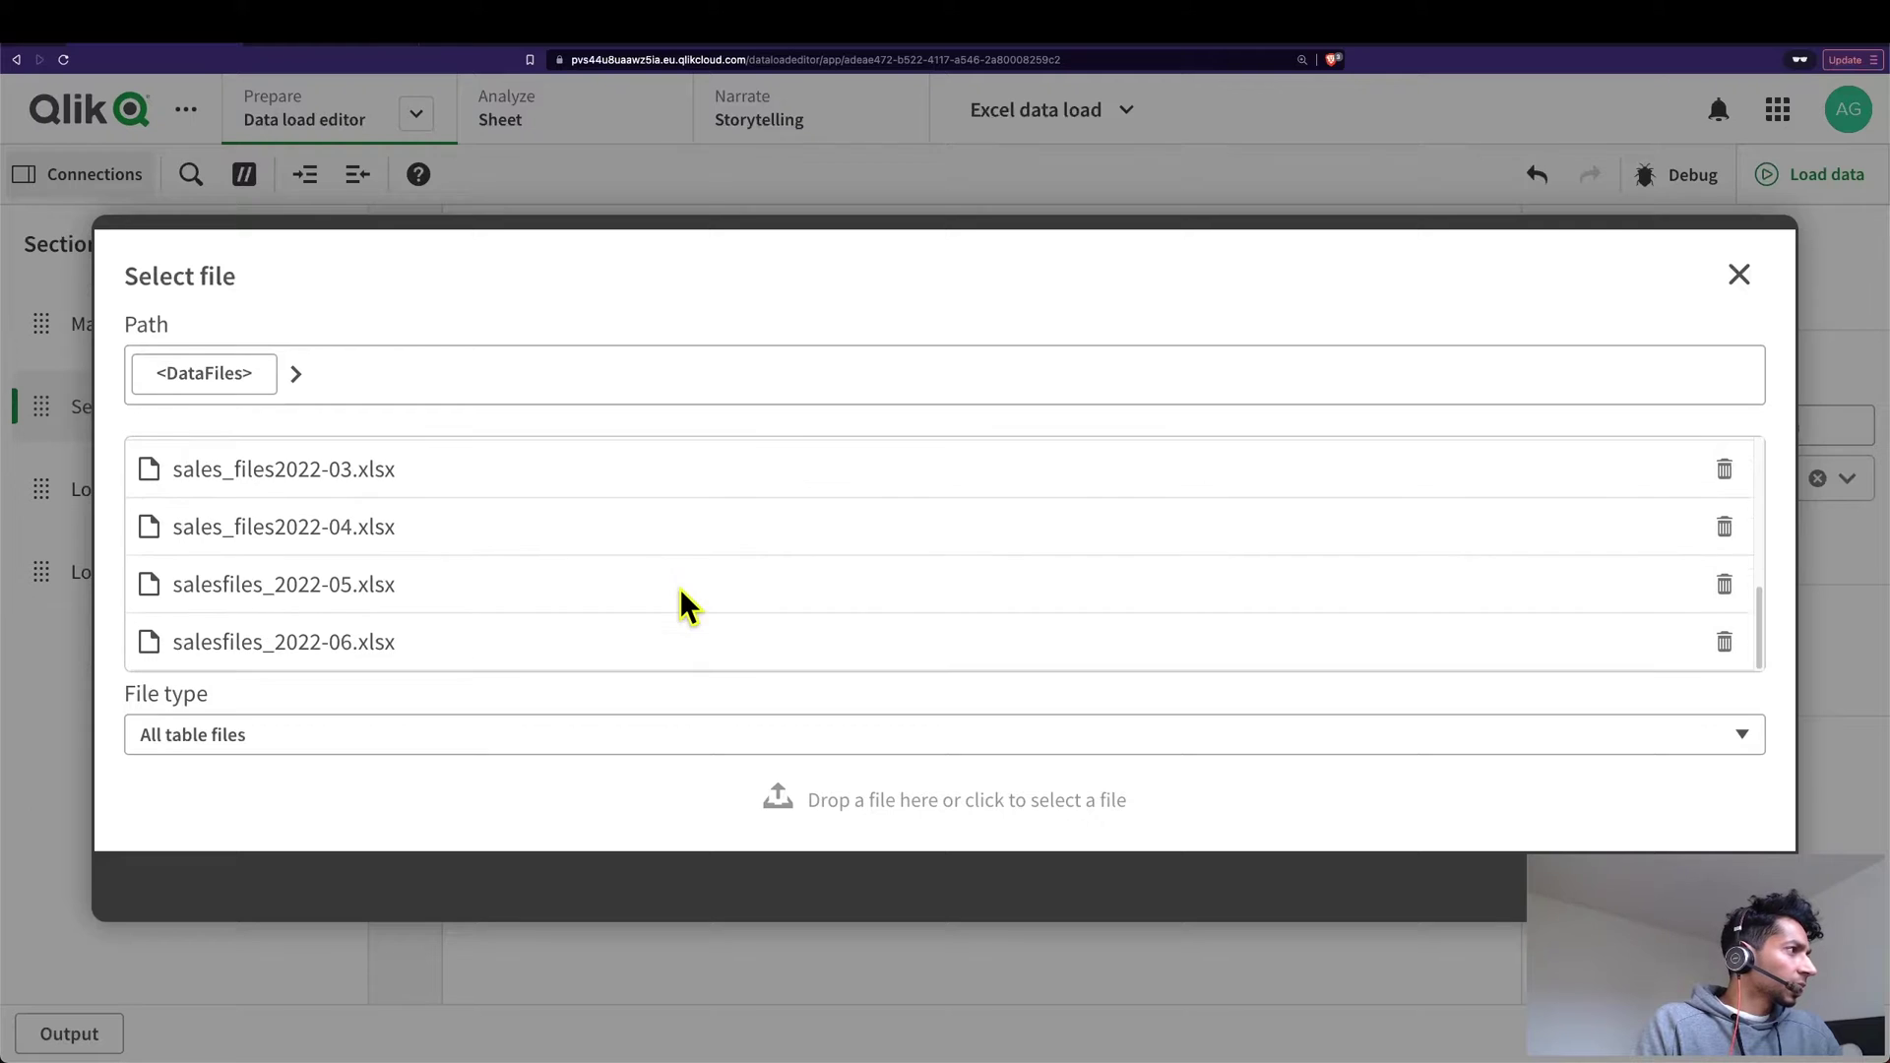
scroll(679, 600, "up", 2)
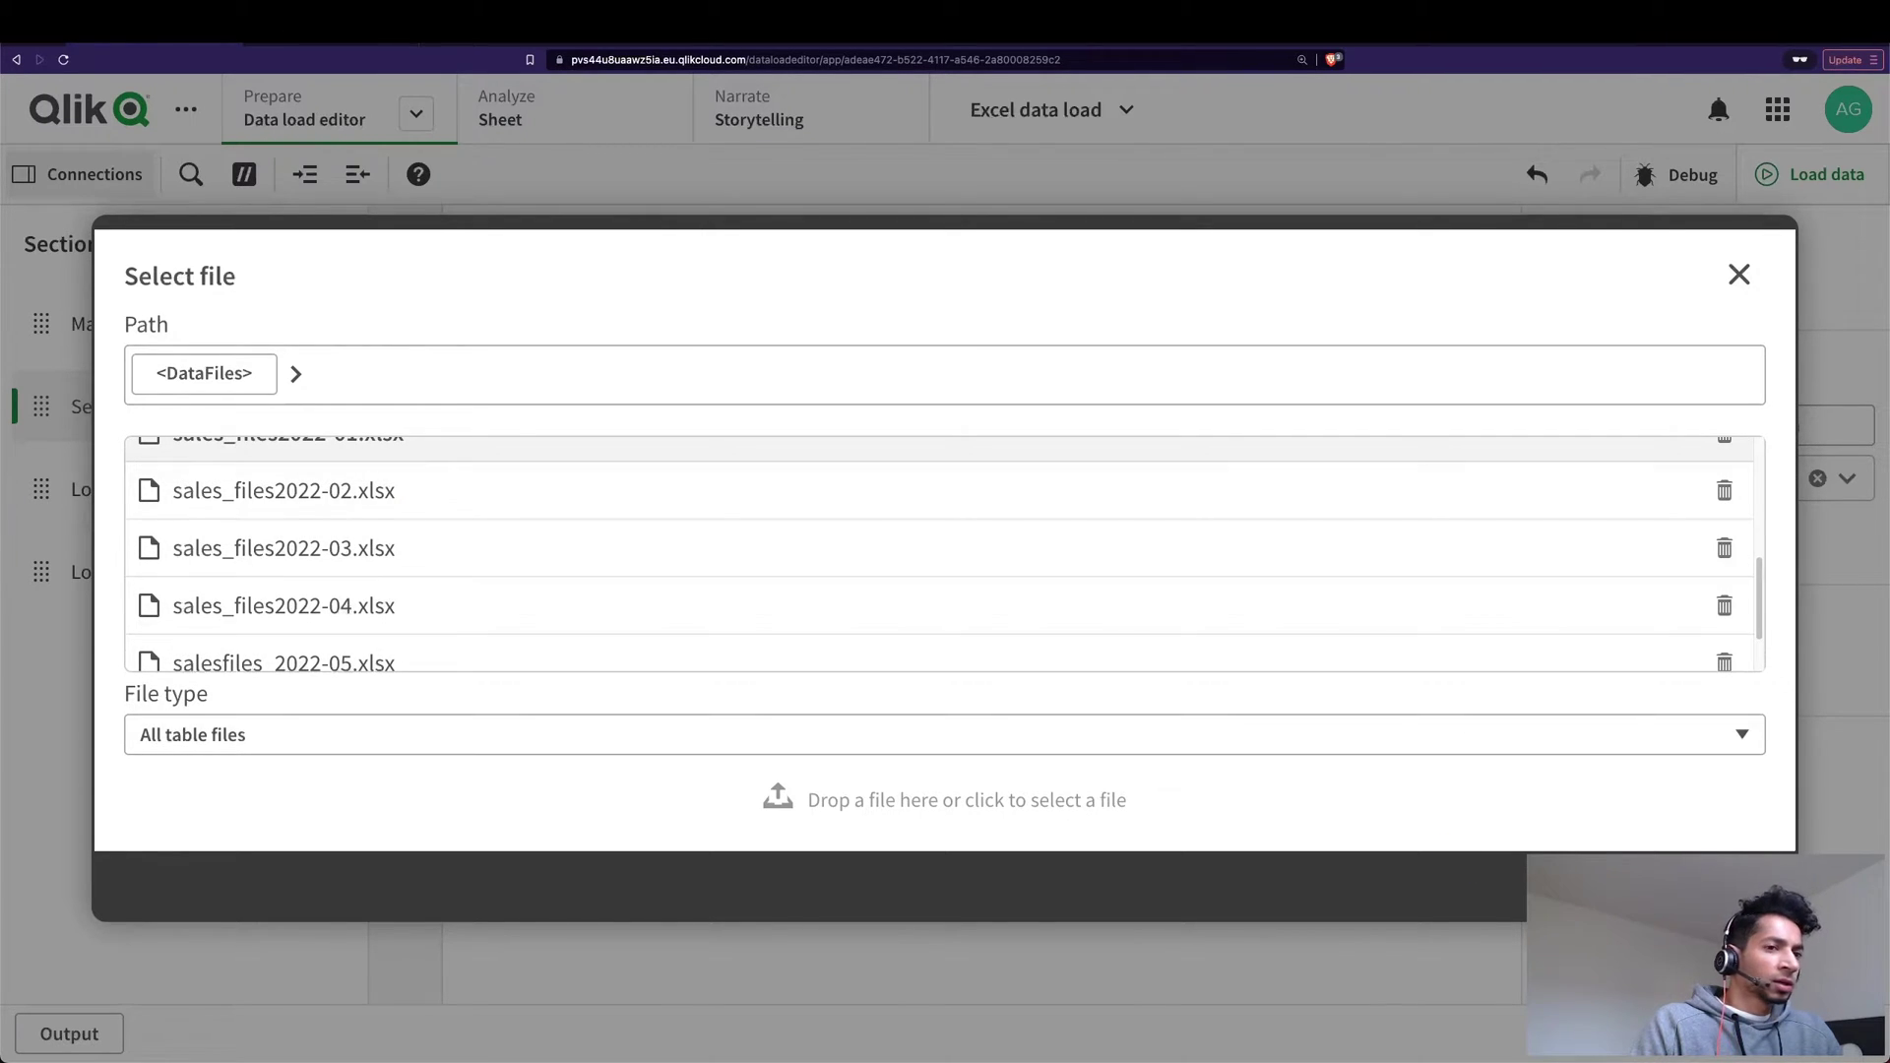
scroll(1182, 661, "up", 1)
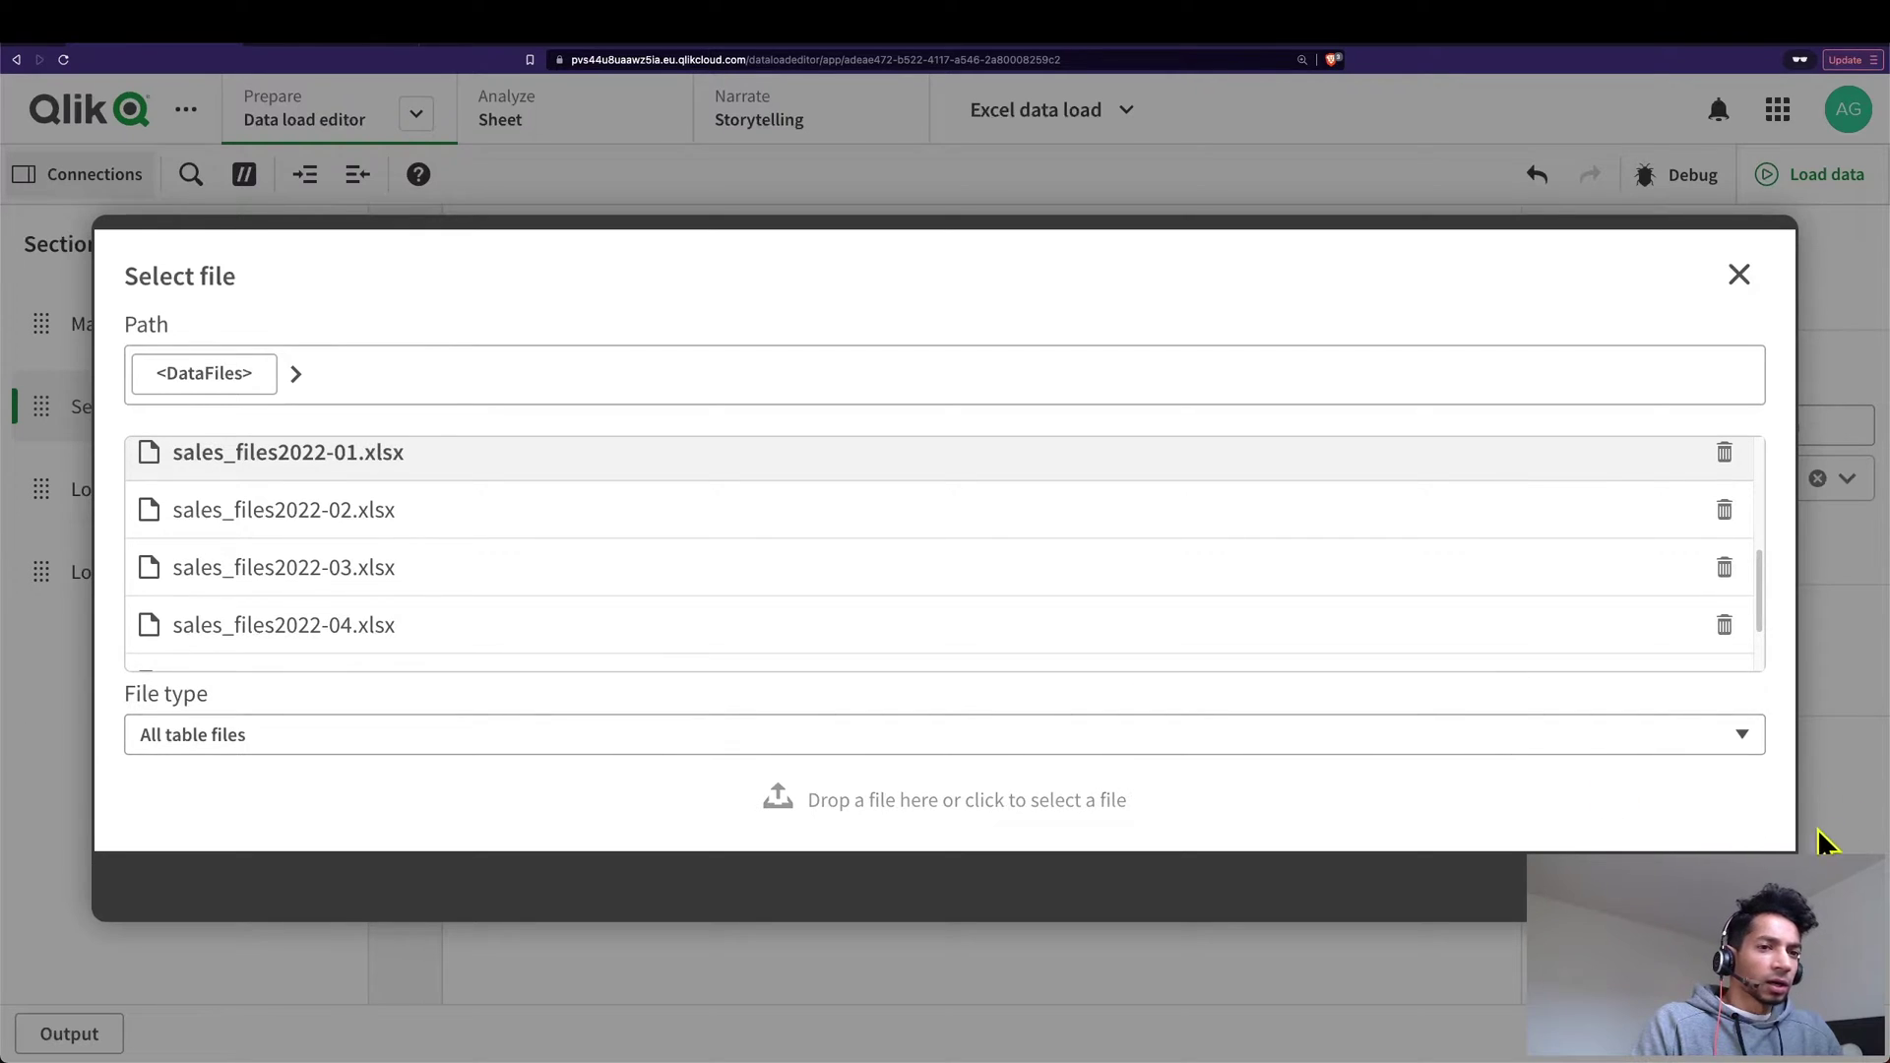
left_click(965, 650)
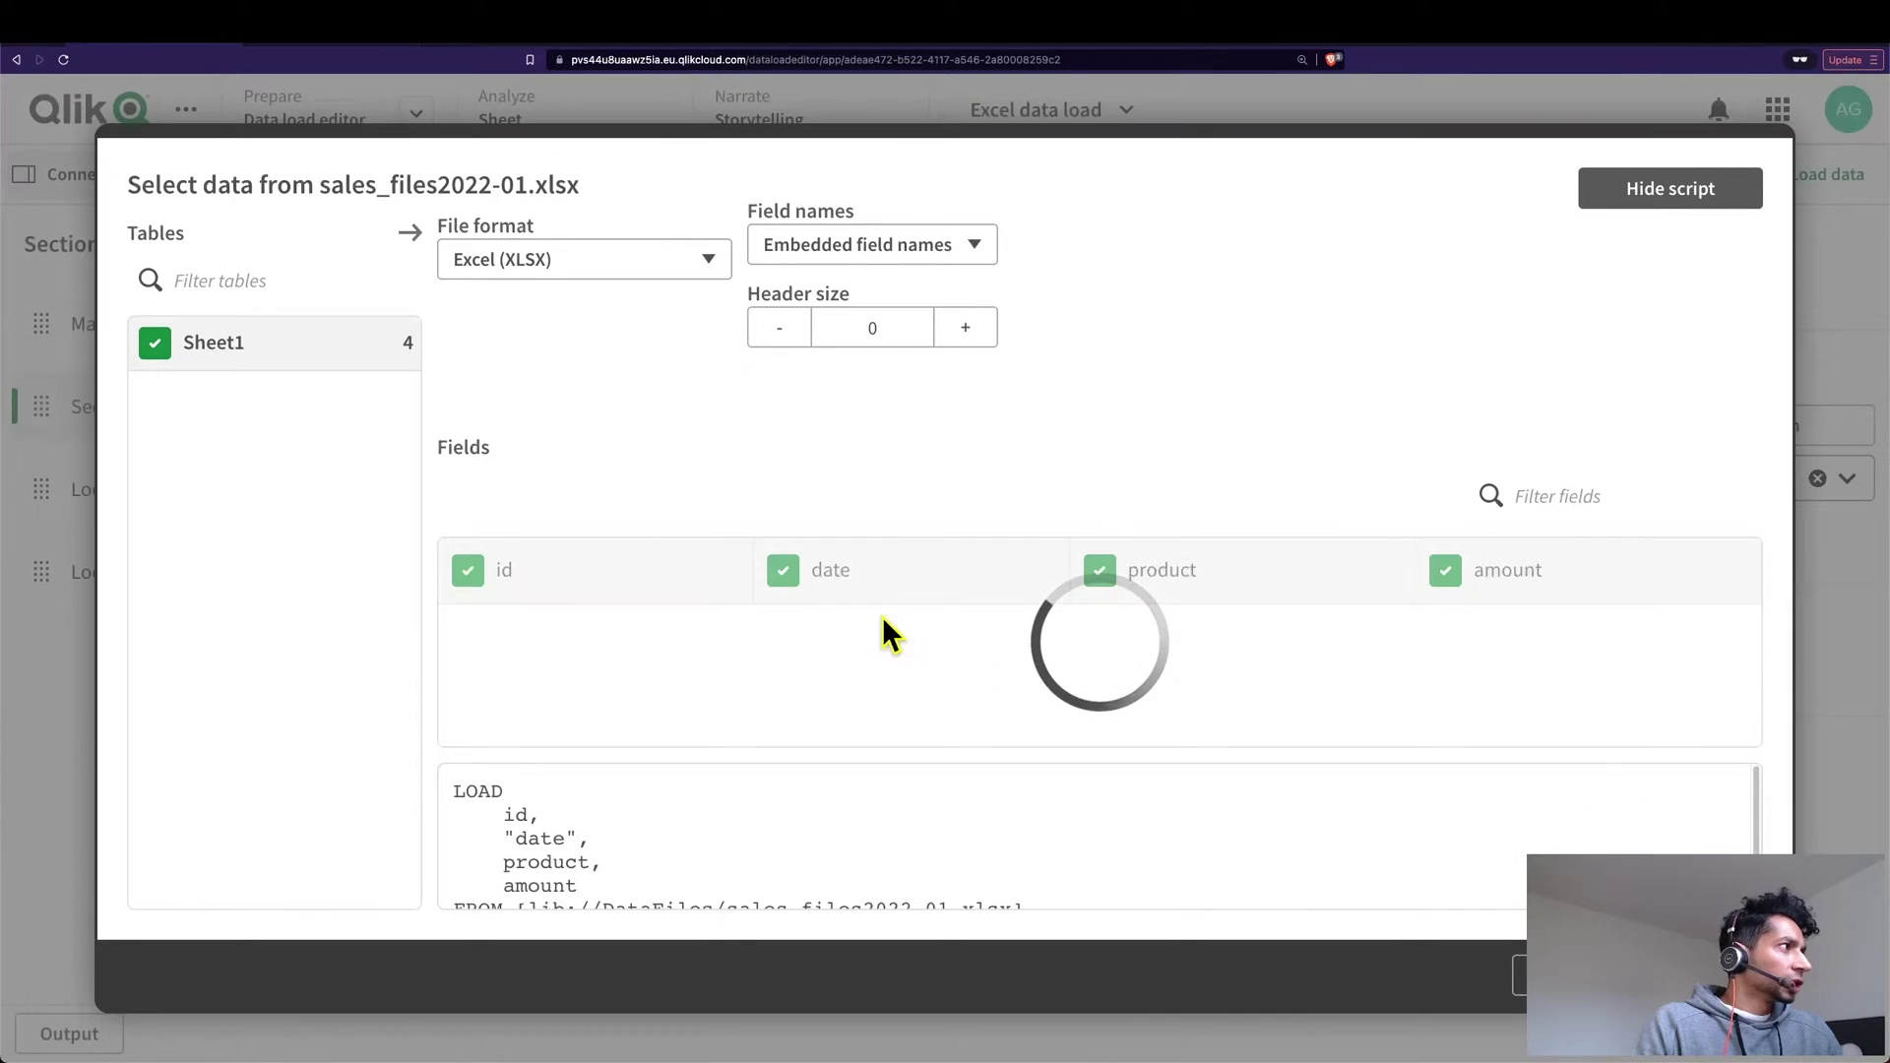
scroll(612, 675, "down", 5)
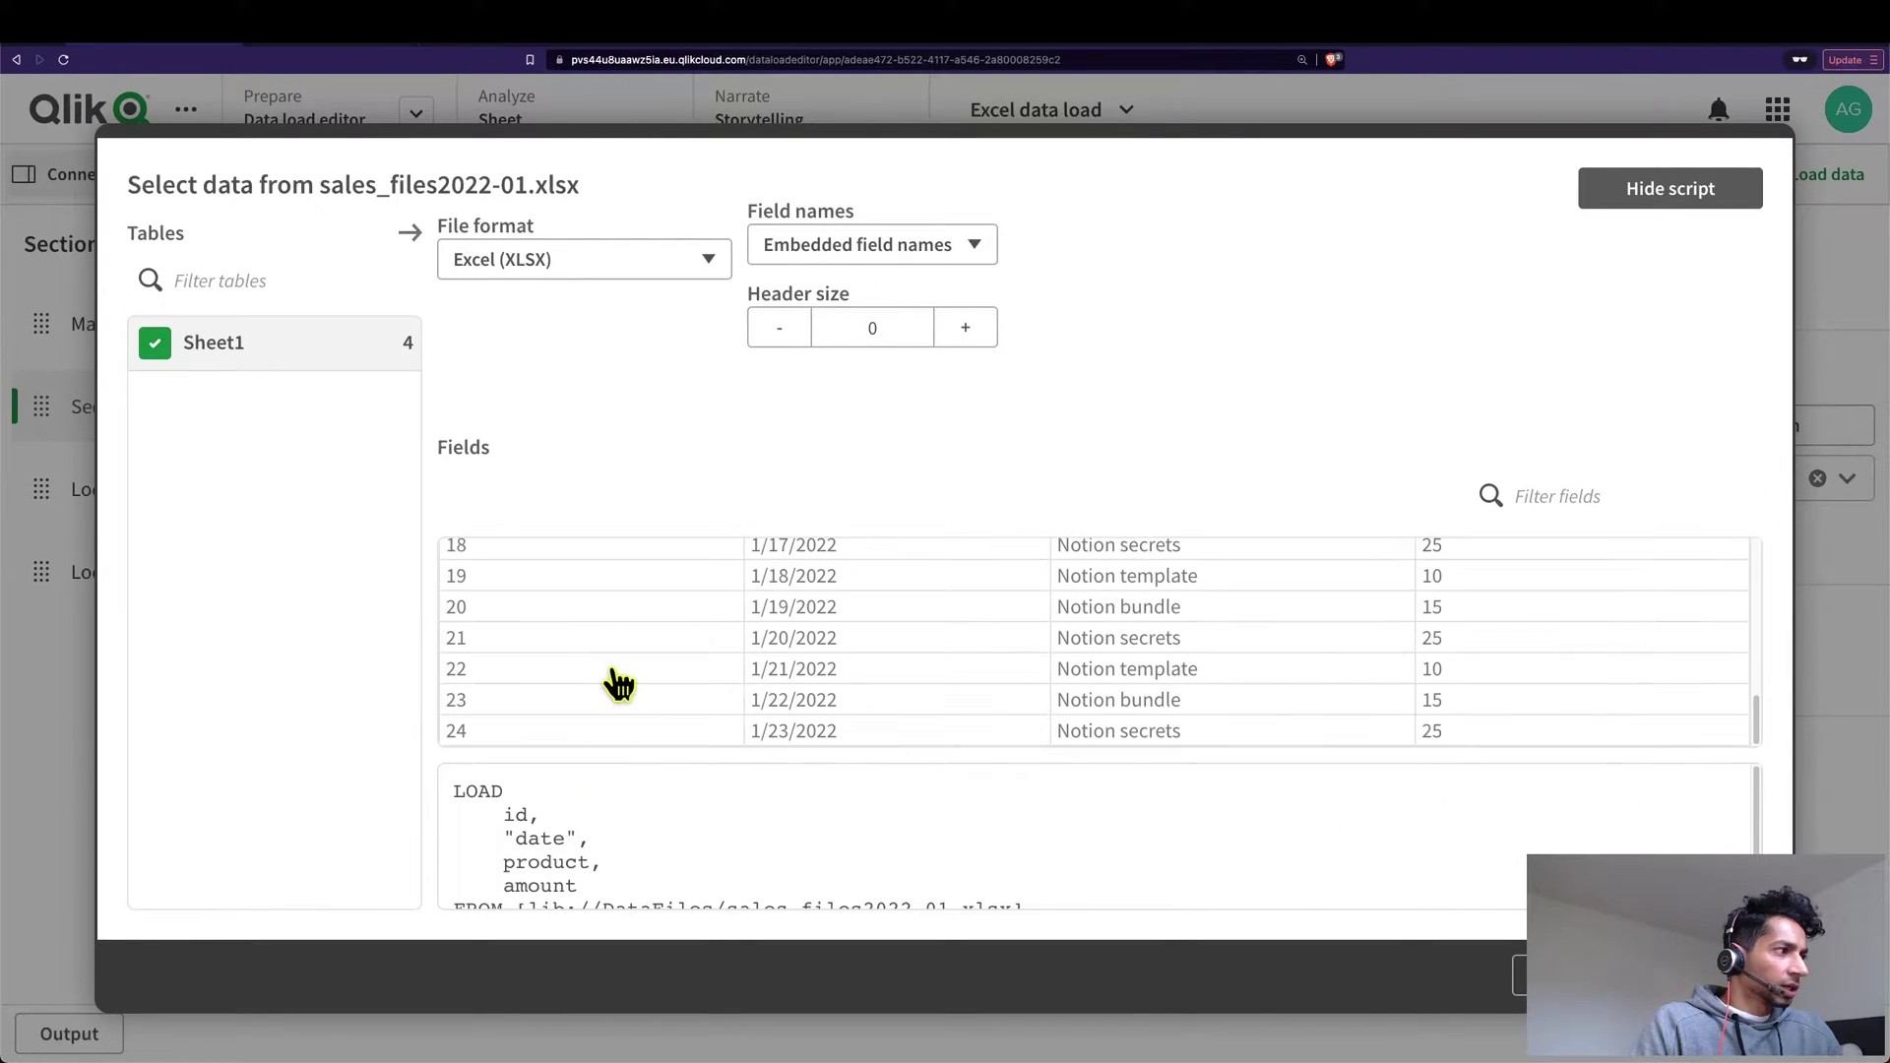
scroll(895, 788, "down", 2)
left_click(1654, 975)
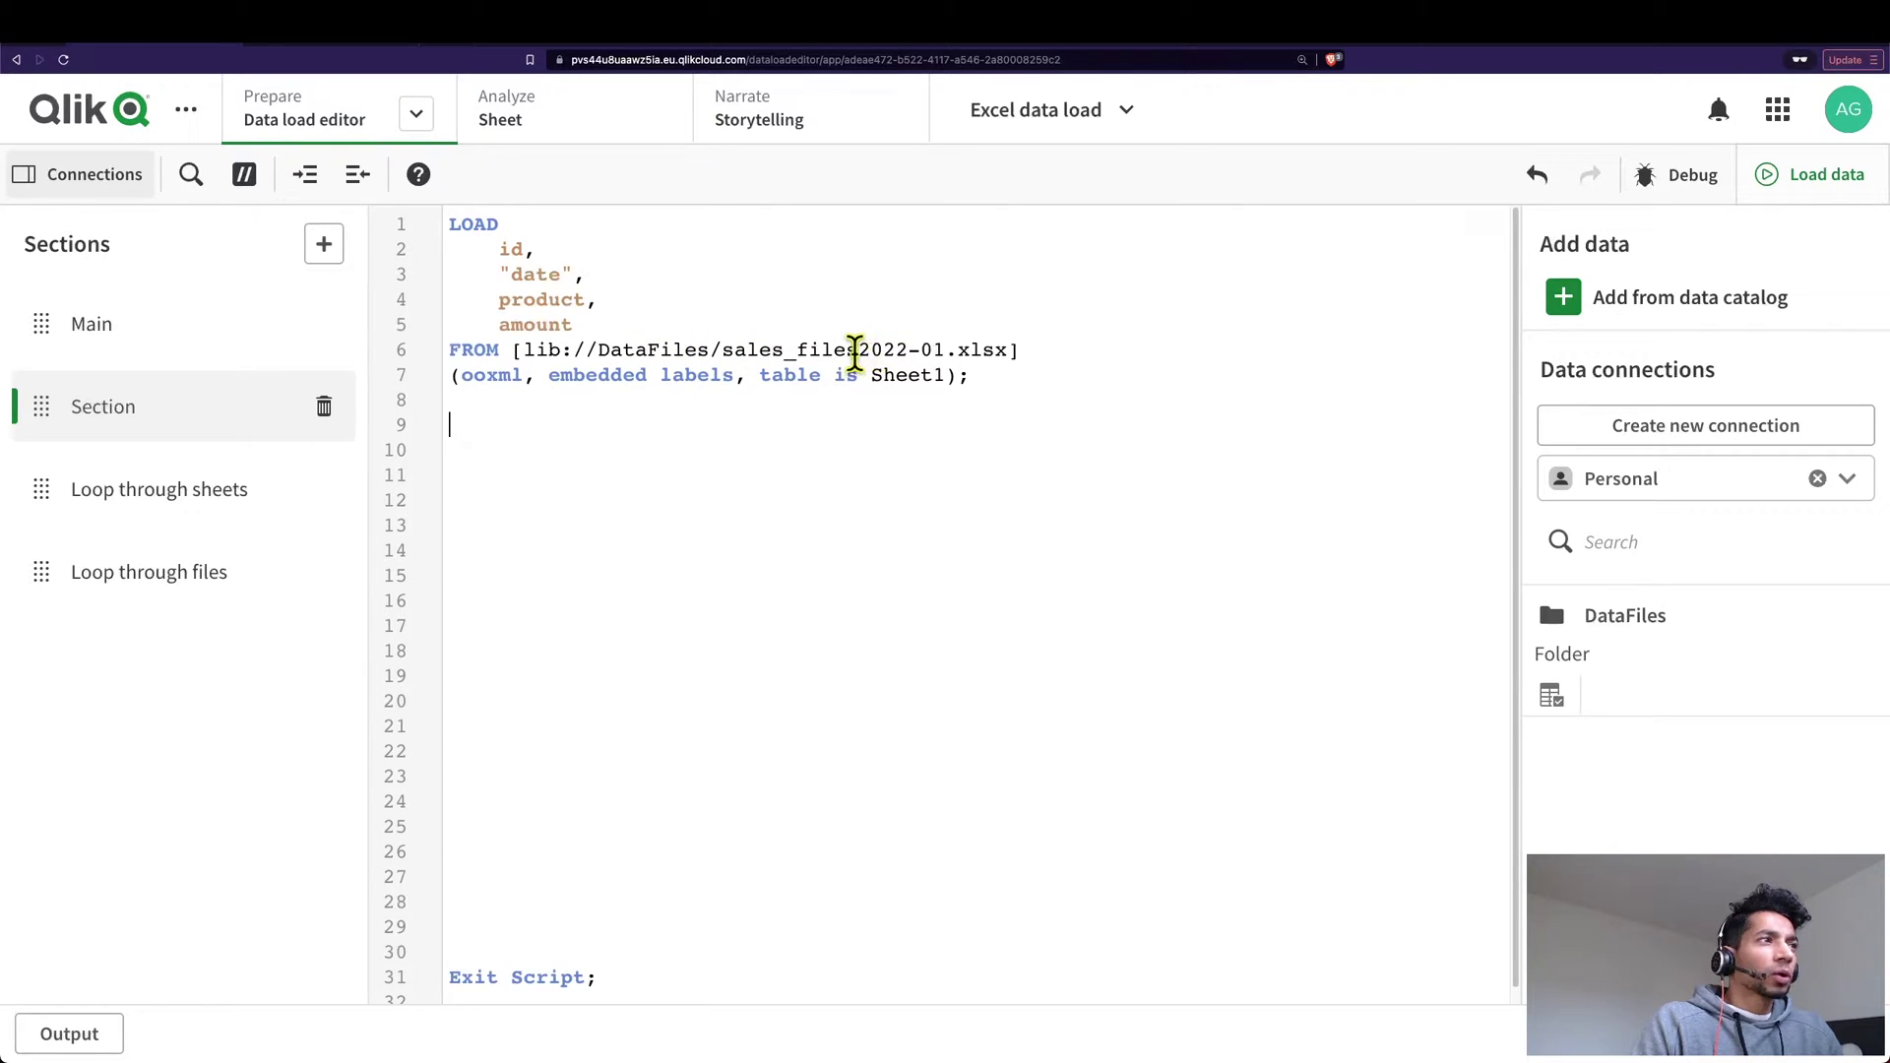
Label the LOAD statement 'excel_data:' on its own line above LOAD
left_click(445, 224)
key("Return")
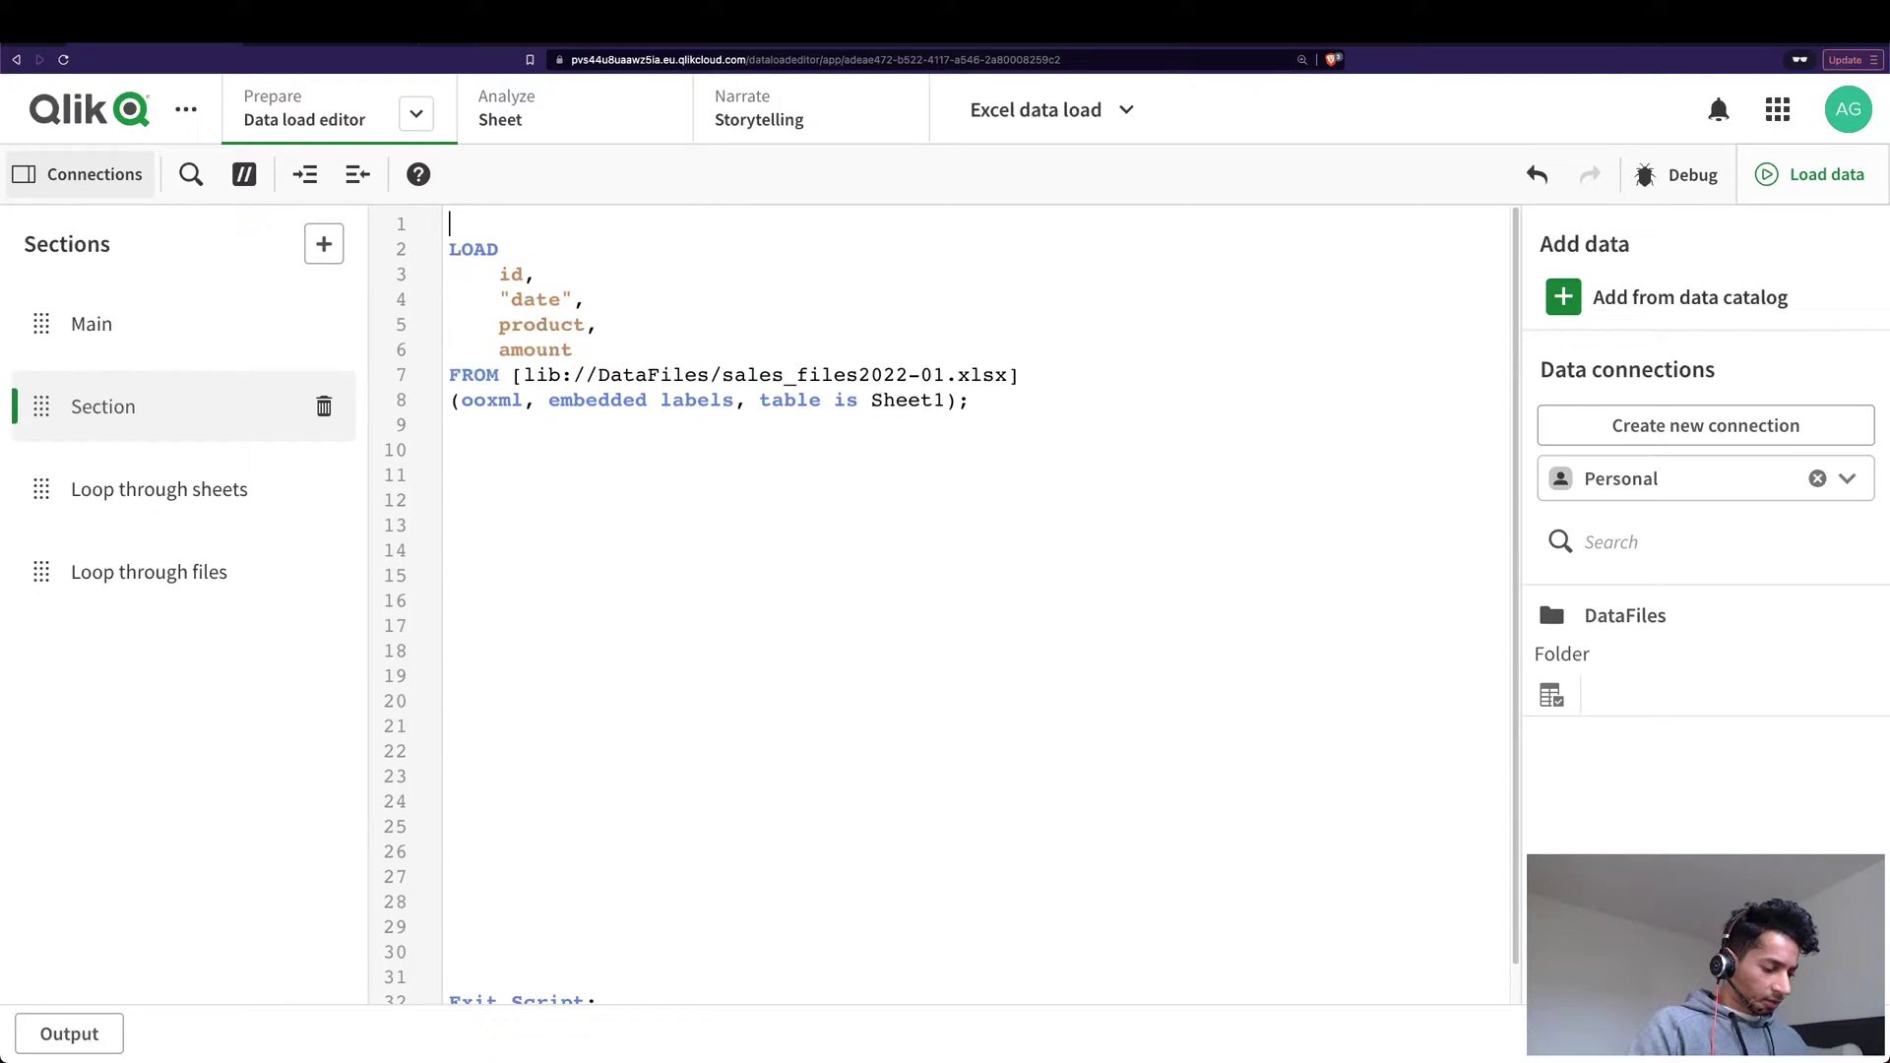
type("excel_data:")
key("Return")
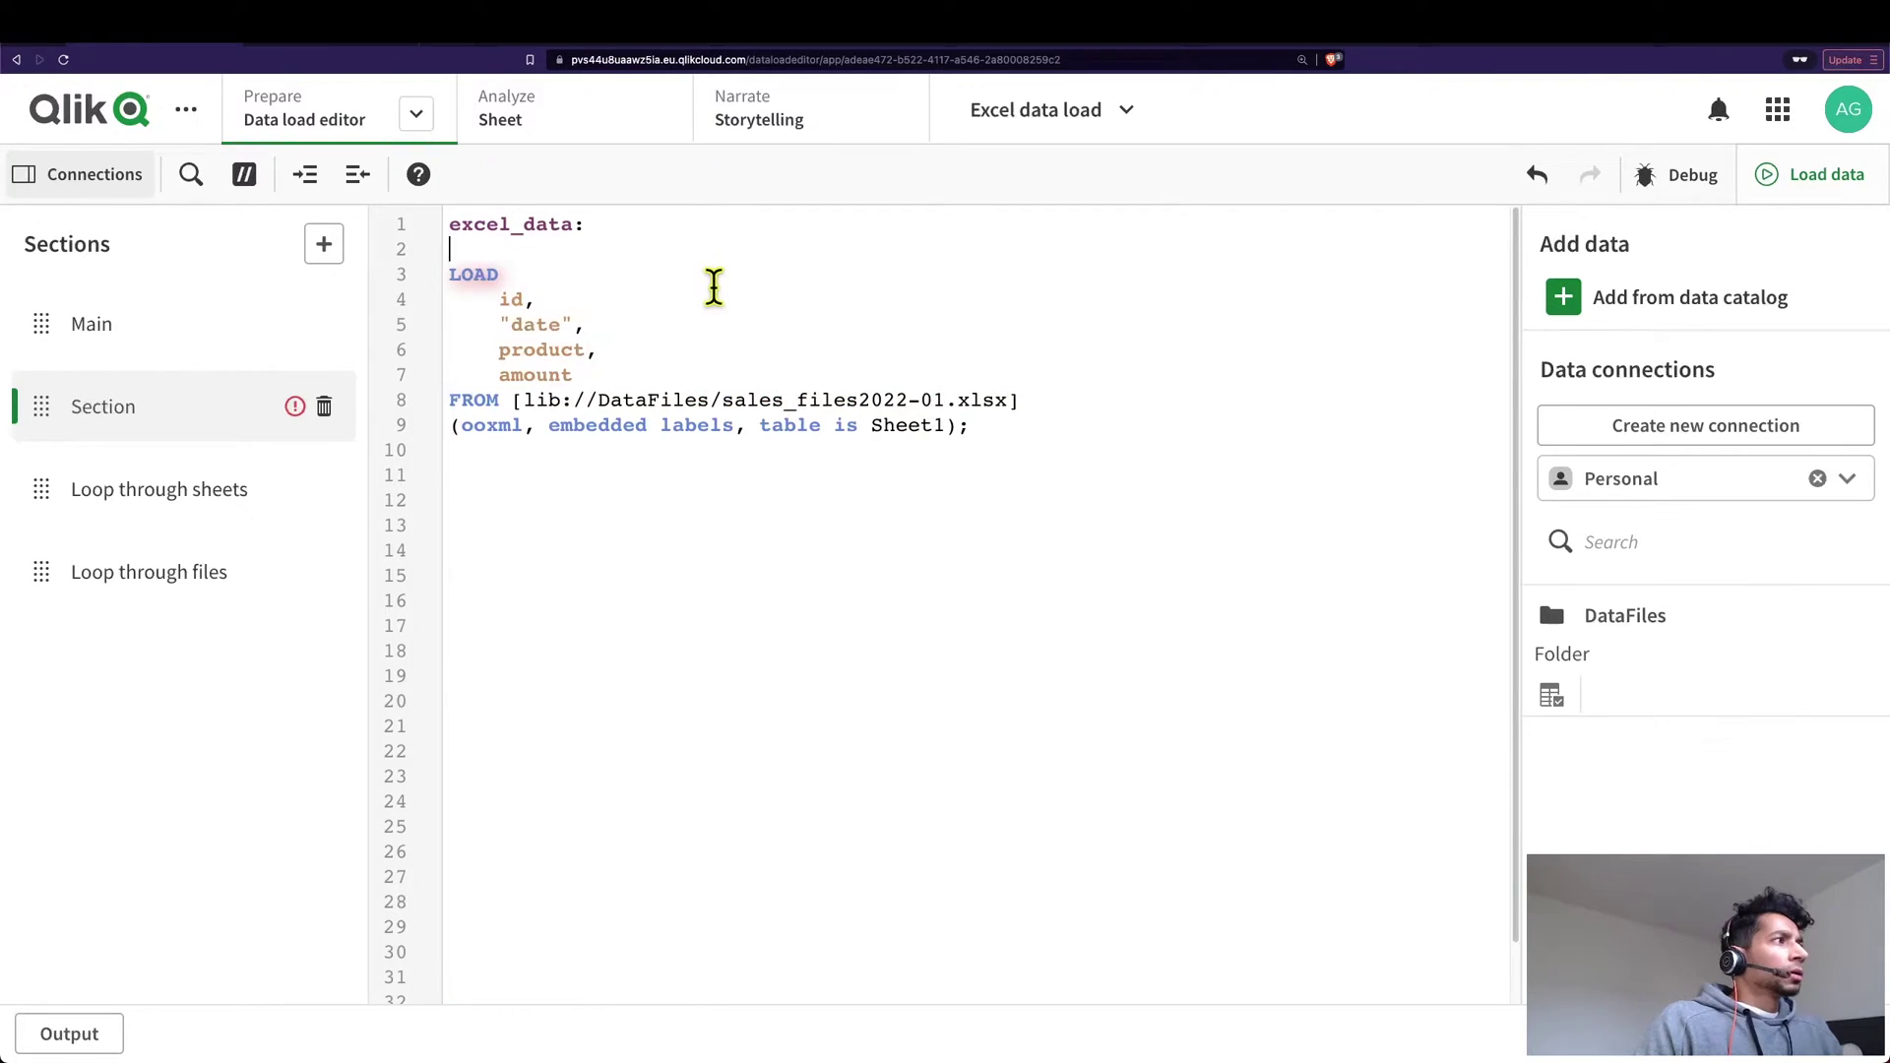
double_click(523, 226)
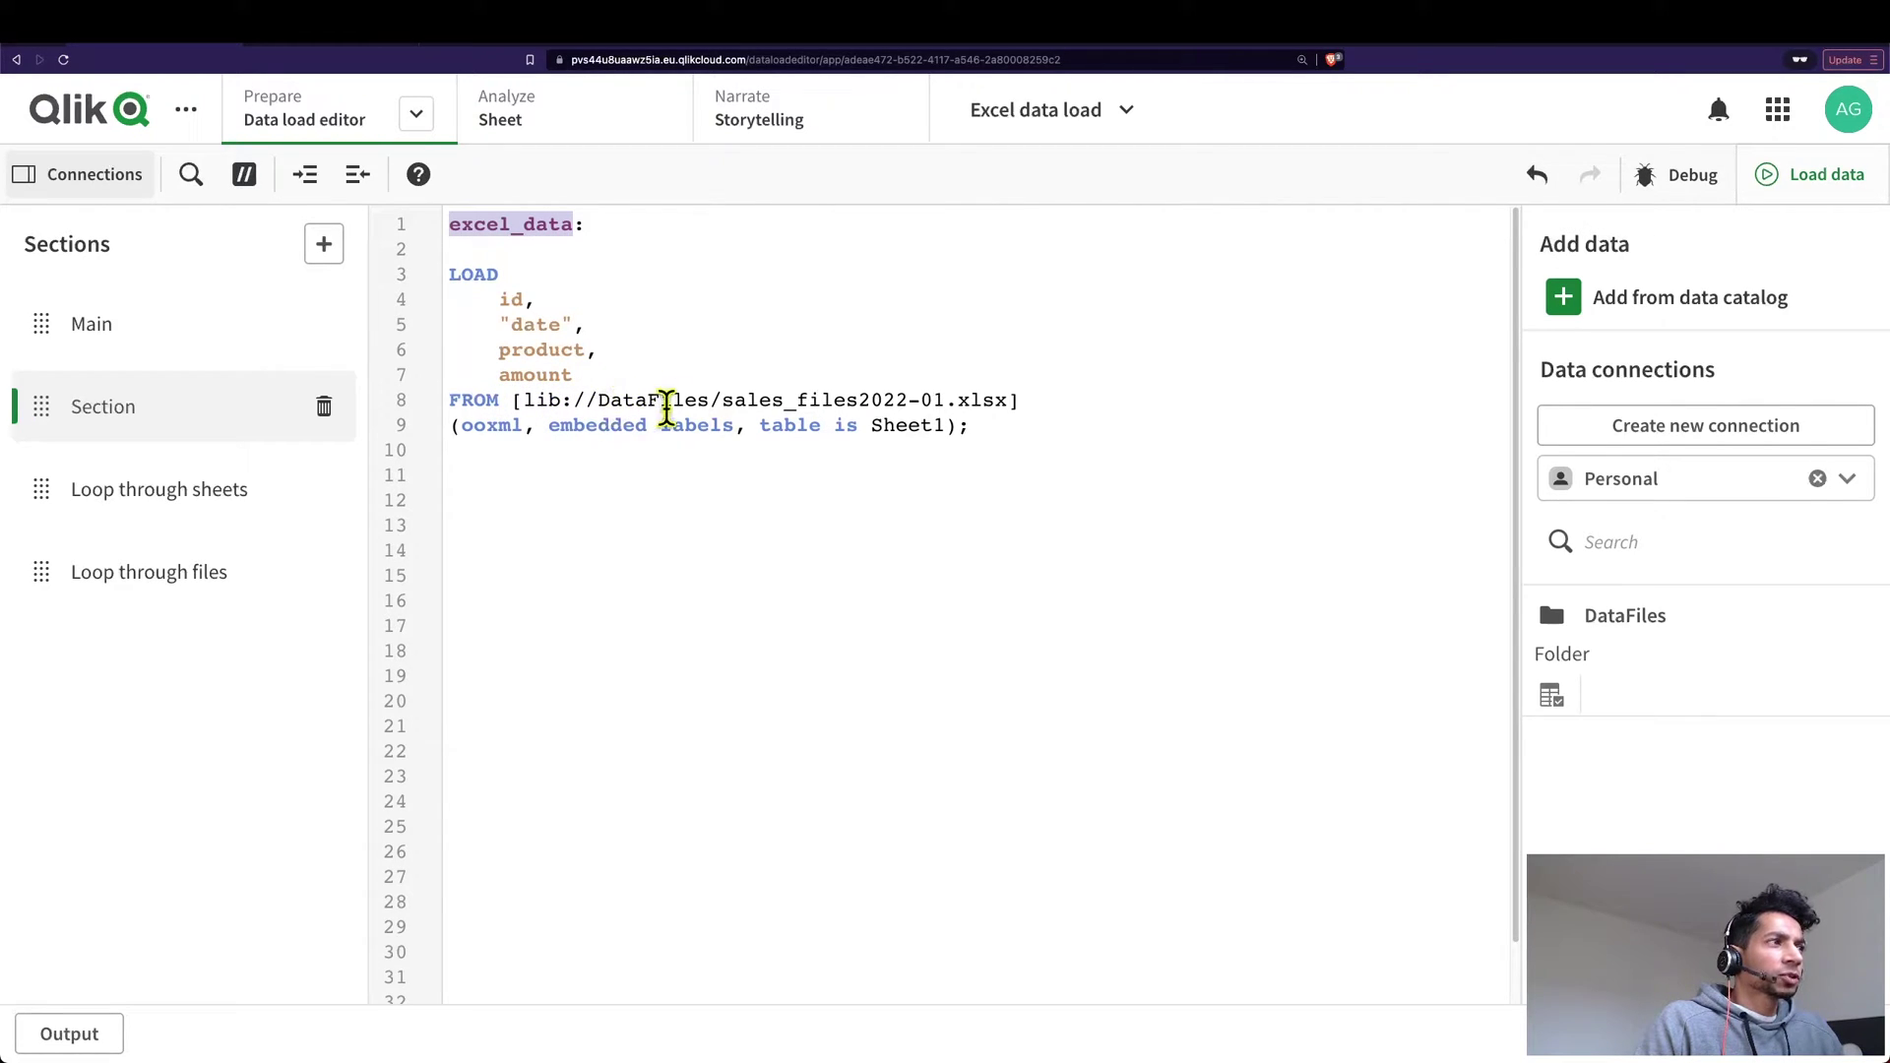
Select the 2022-01 date part of the sales_files2022-01.xlsx path
double_click(766, 402)
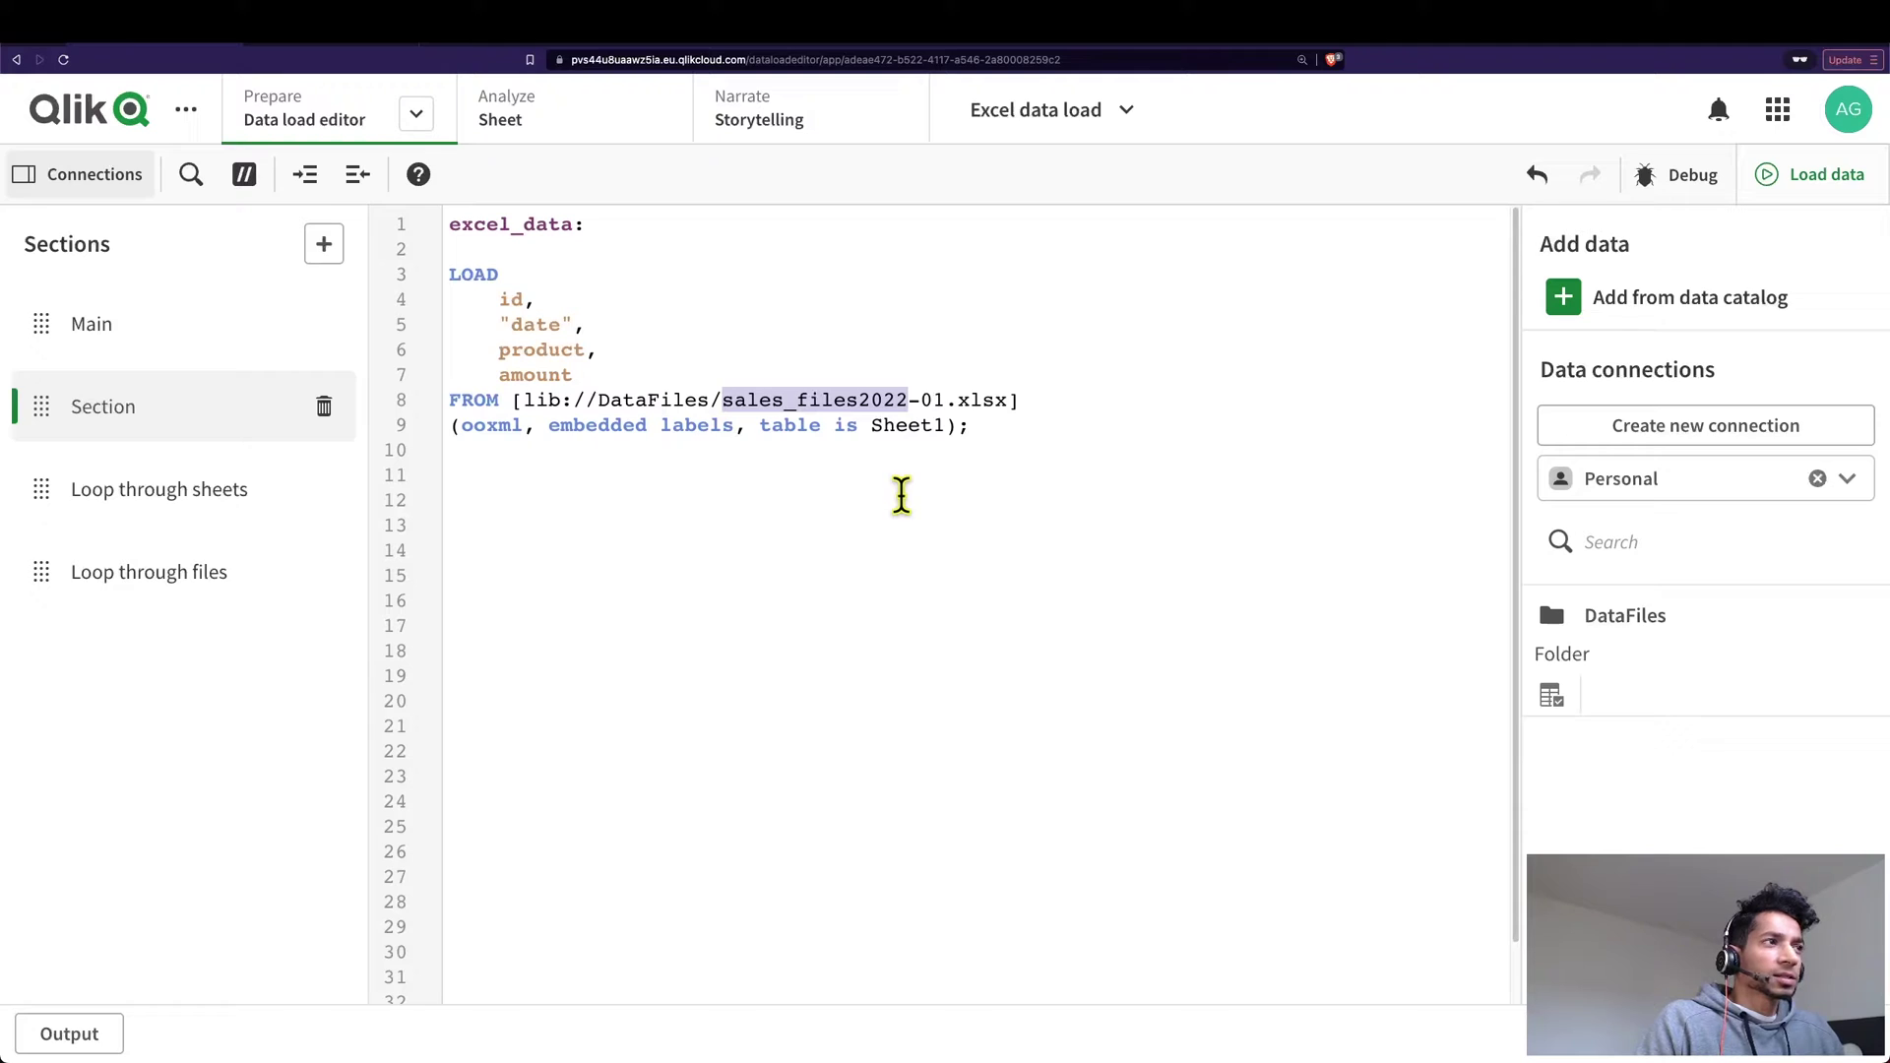
left_click(937, 404)
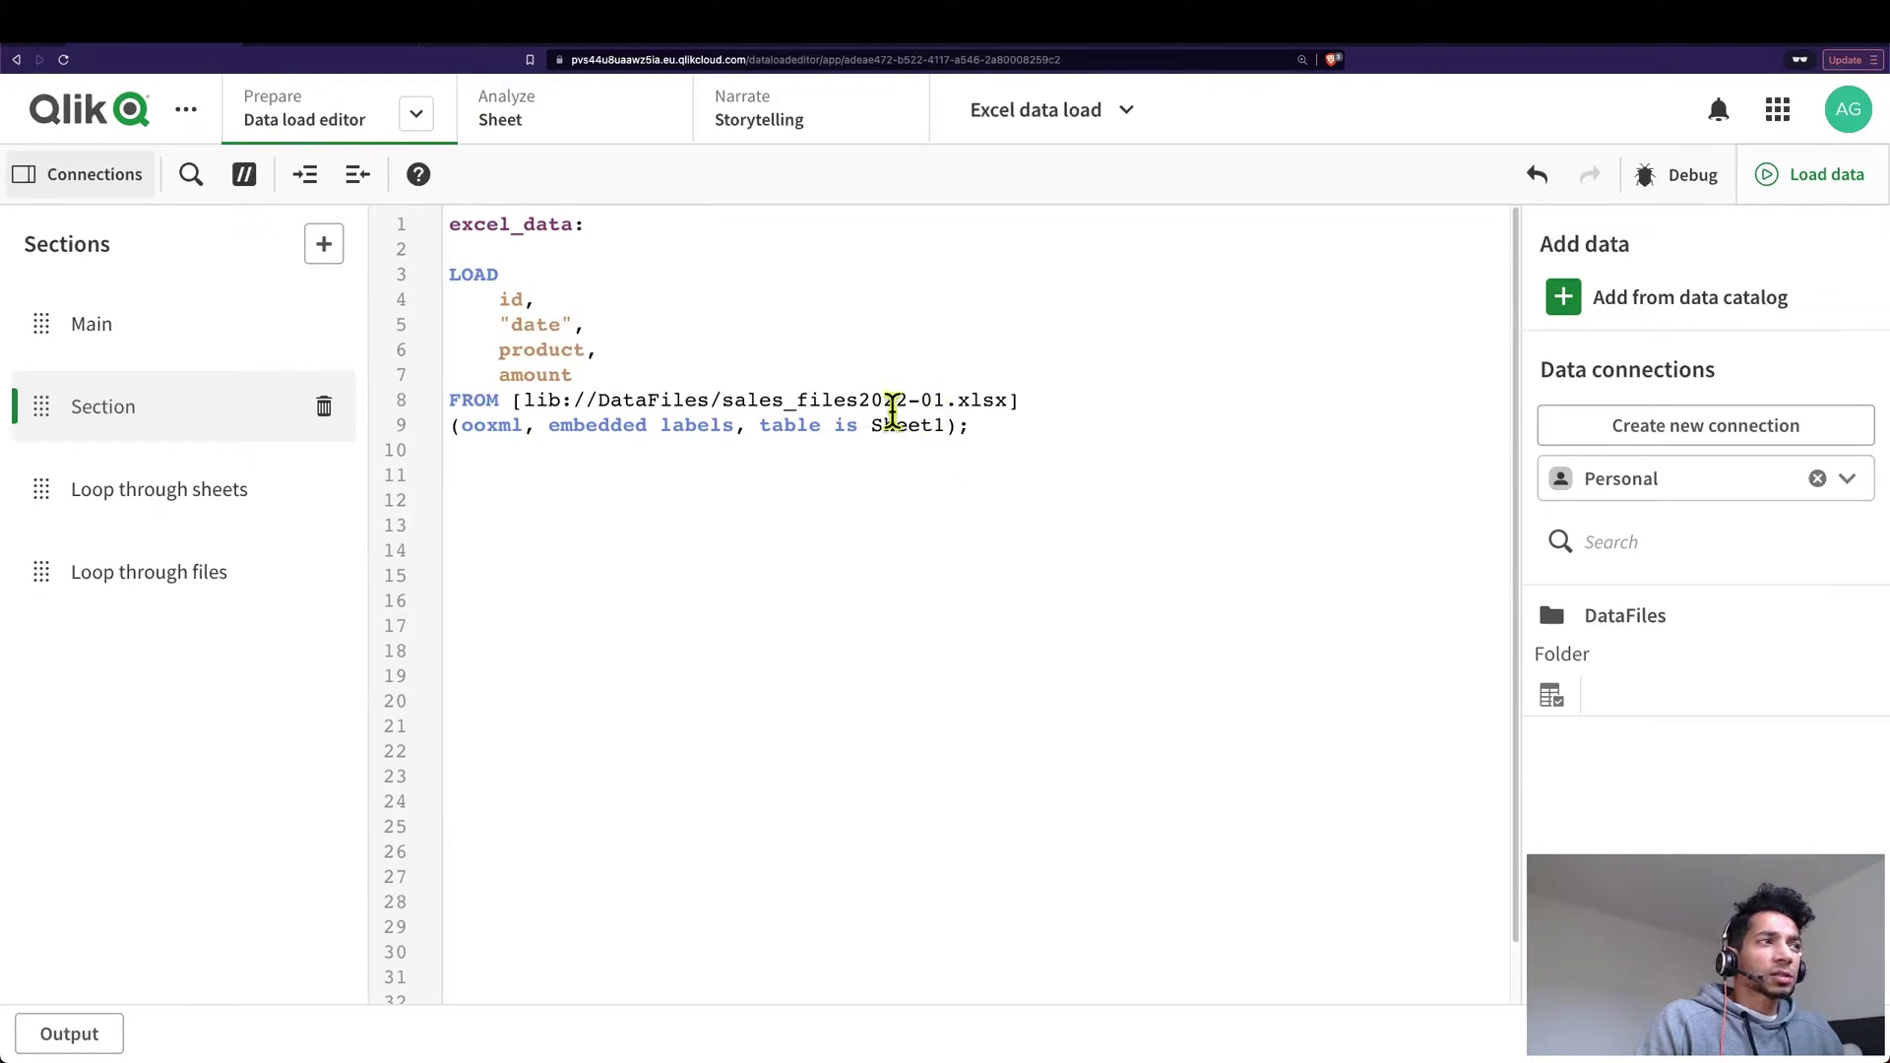
left_click_drag(725, 401, 940, 401)
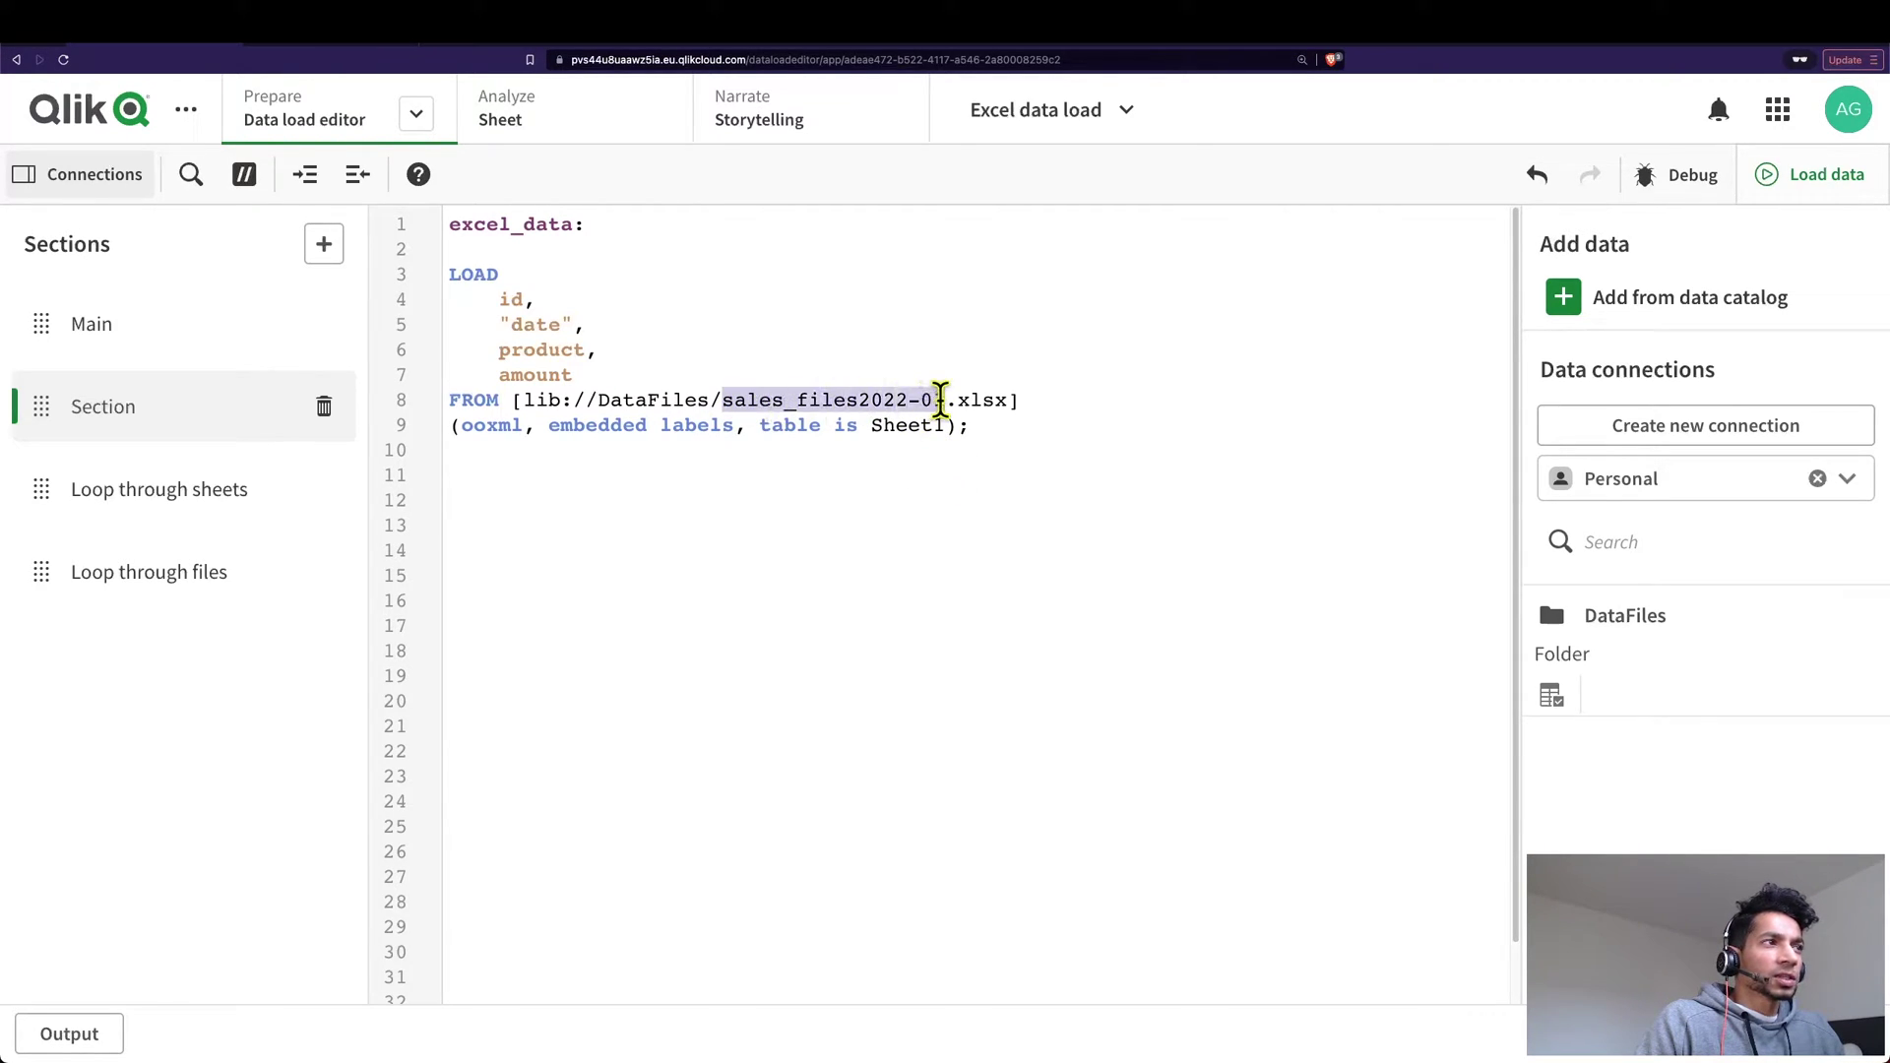
left_click(971, 548)
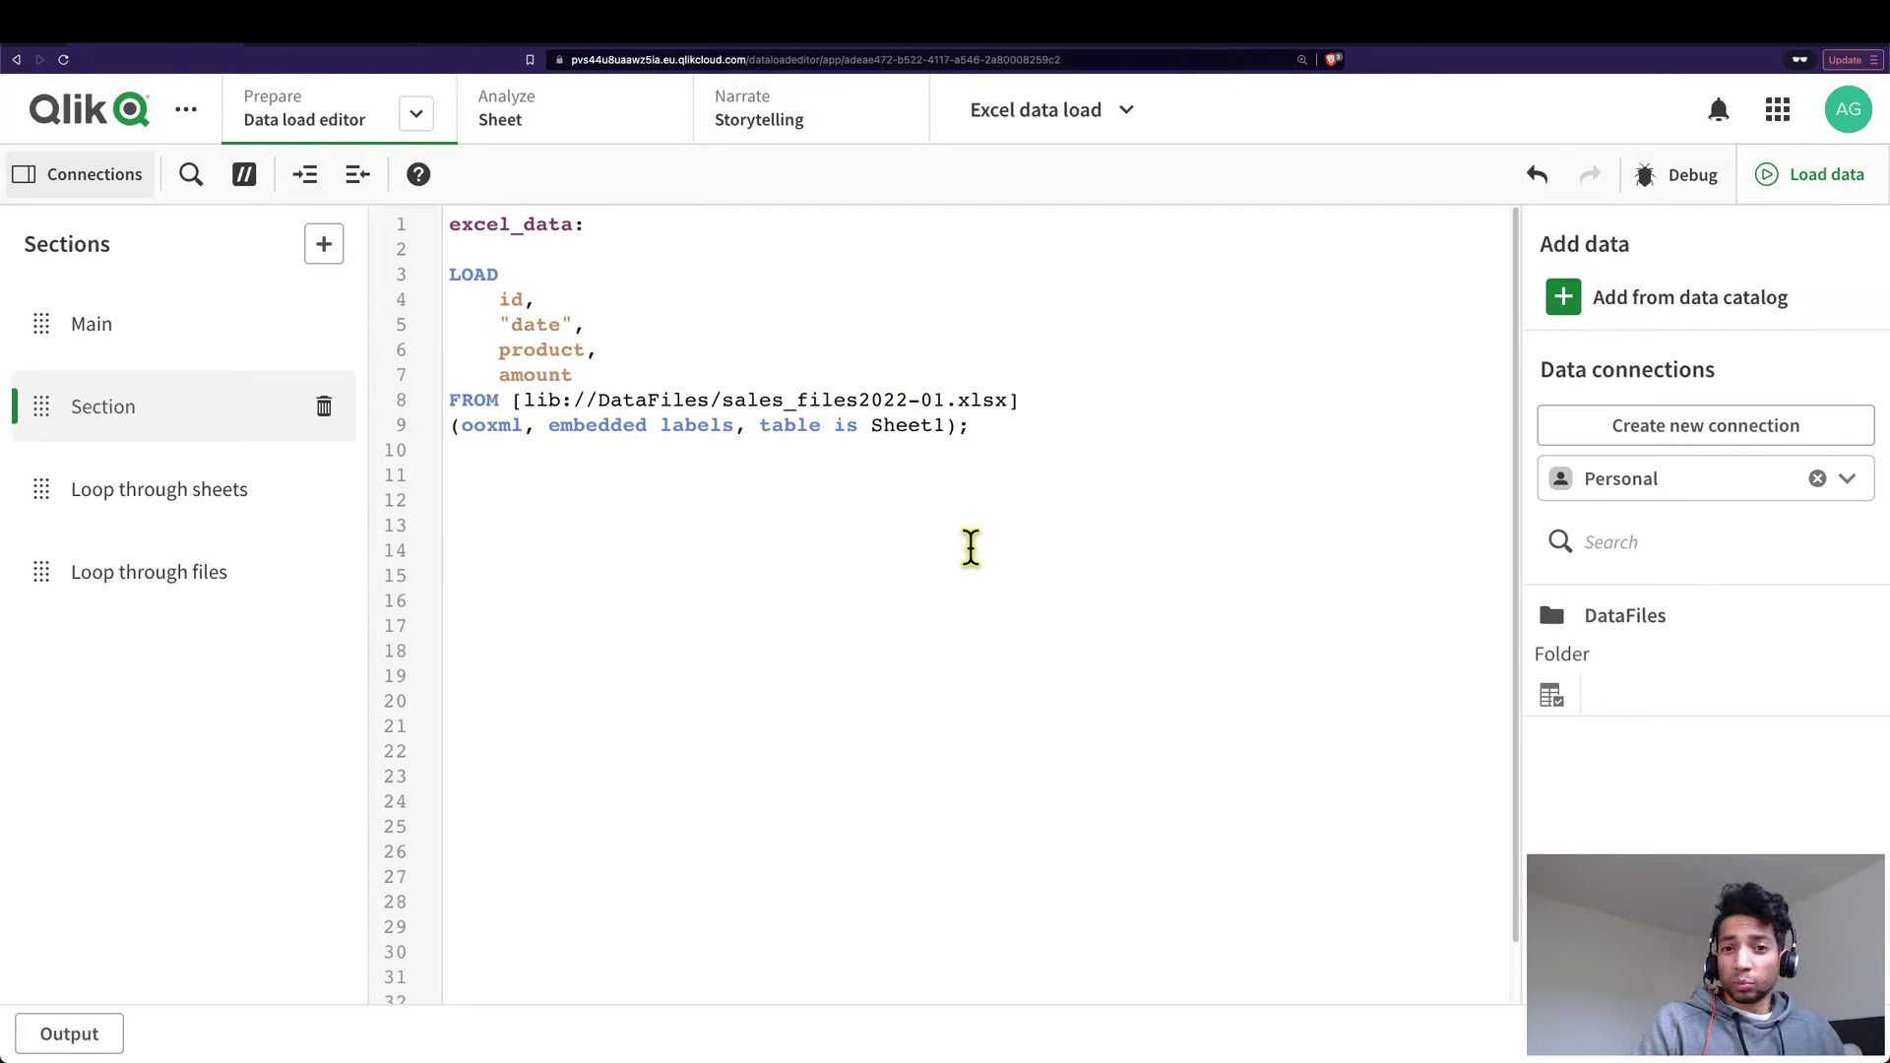
left_click_drag(948, 401, 863, 399)
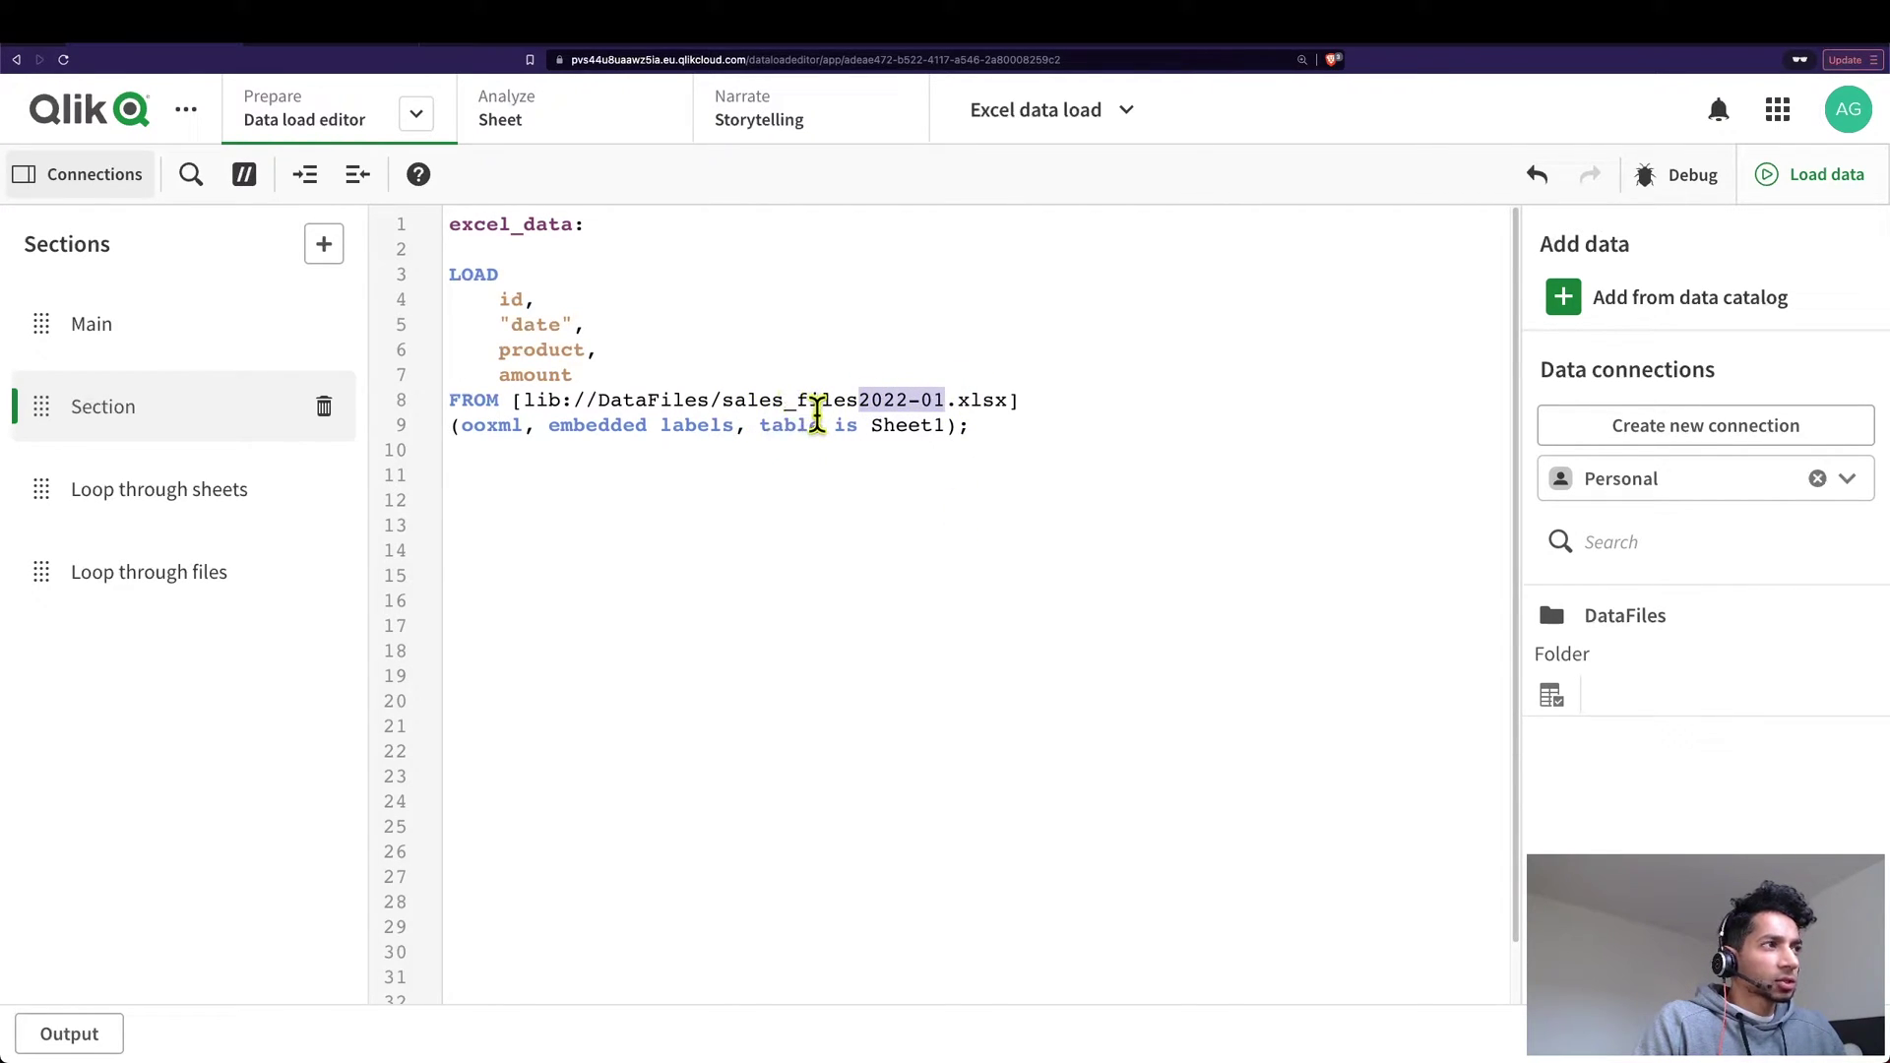
Replace 2022-01 with * so the FROM path reads sales_files*.xlsx
type("*")
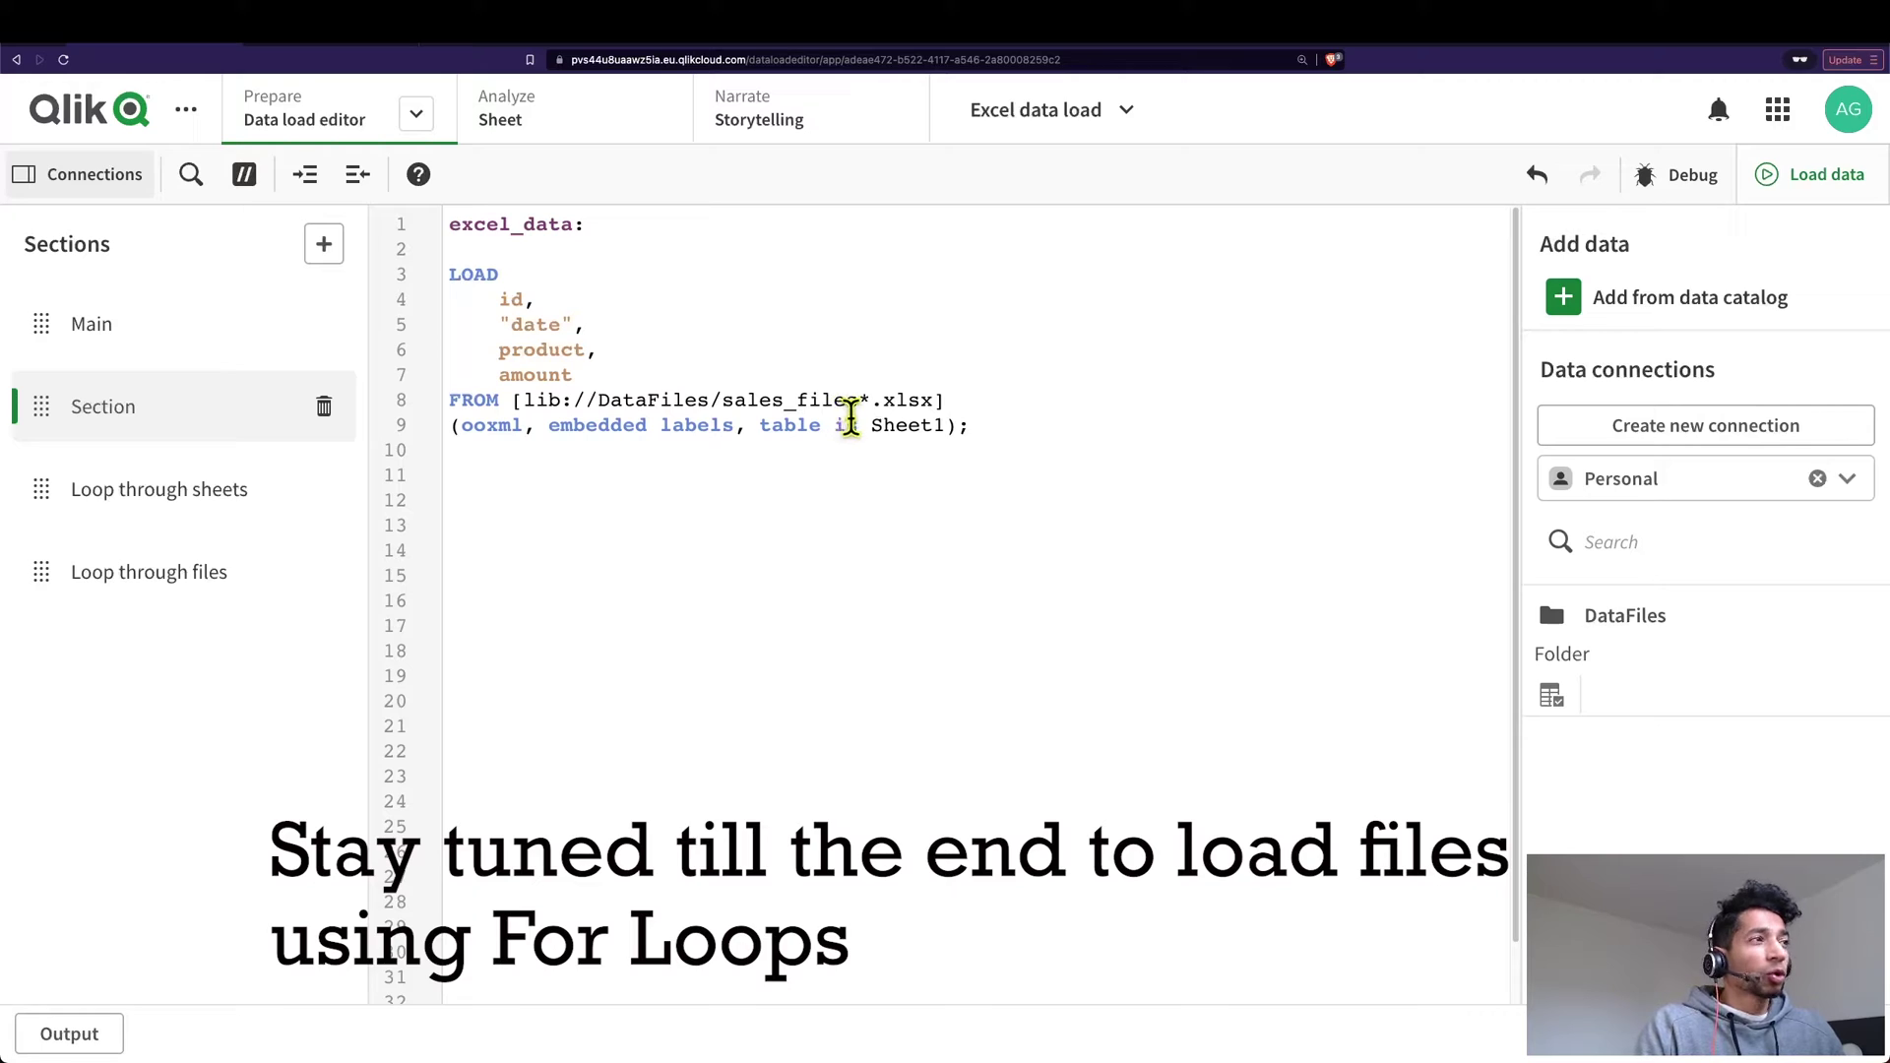
left_click_drag(723, 399, 857, 398)
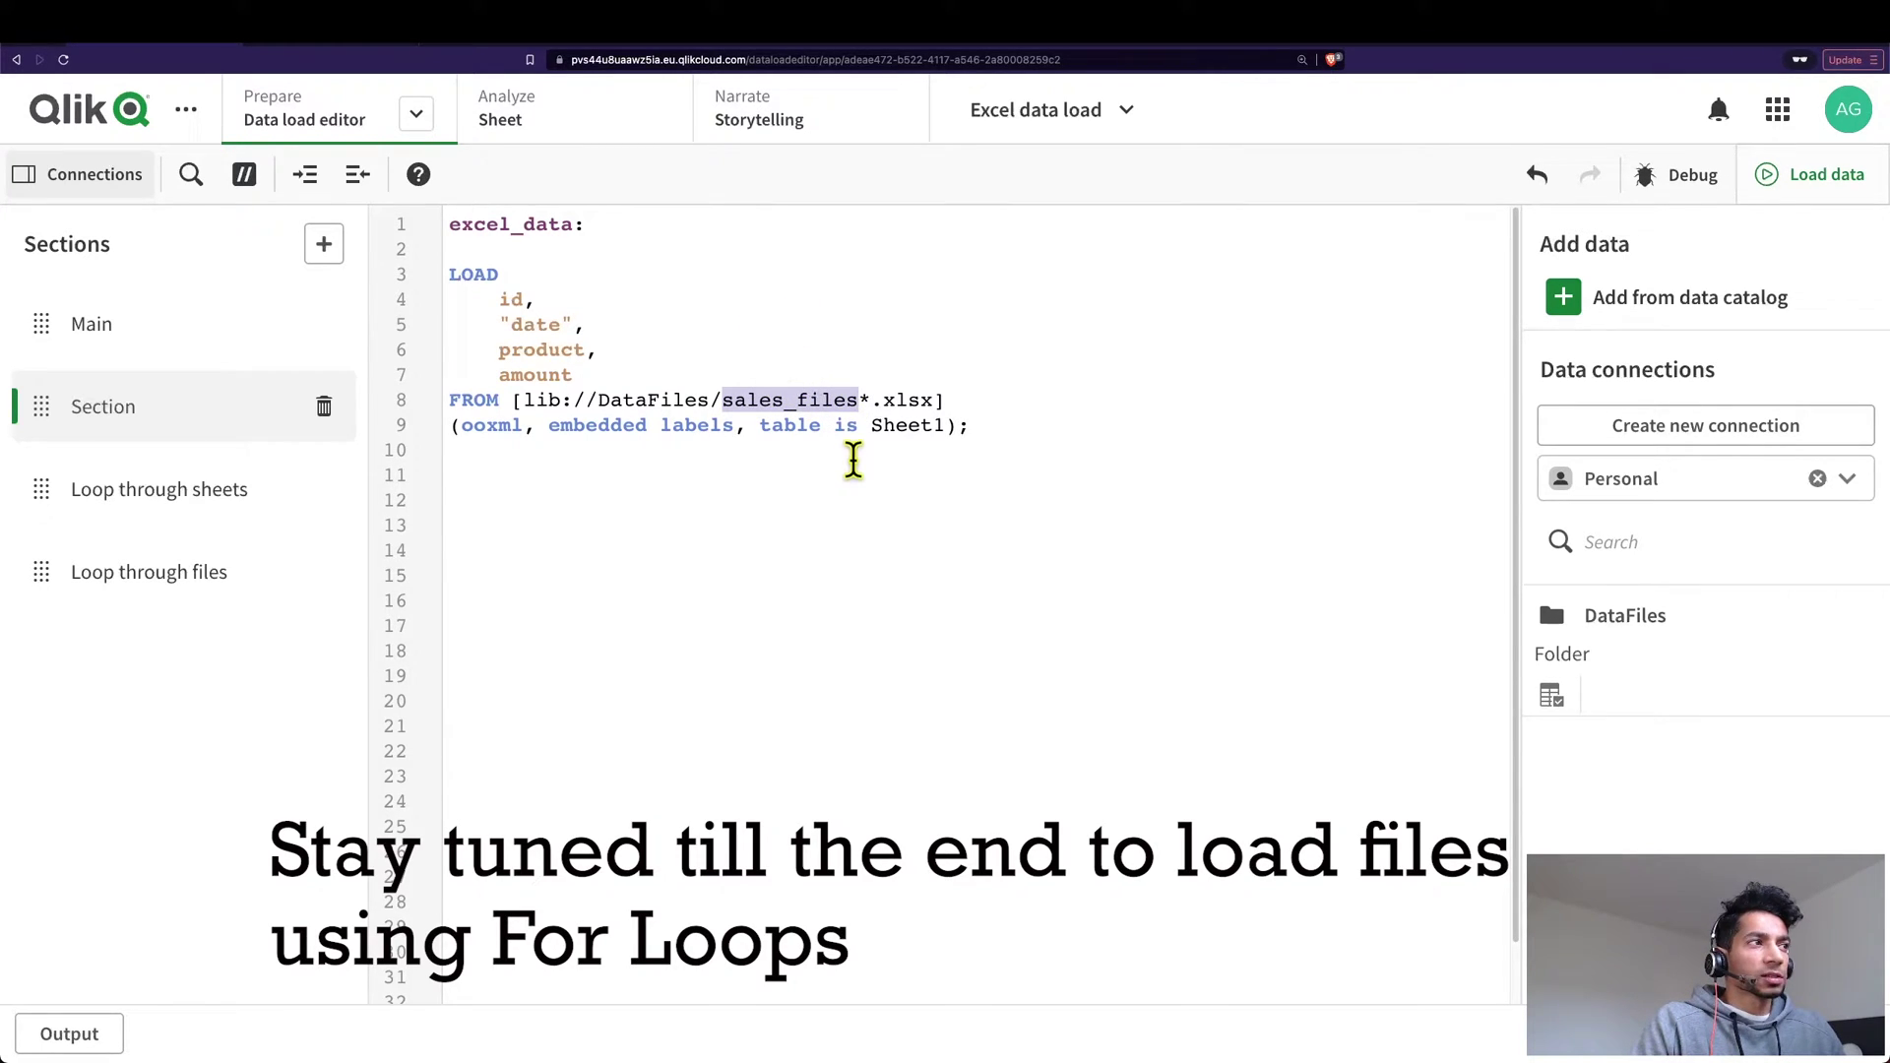
left_click(862, 403)
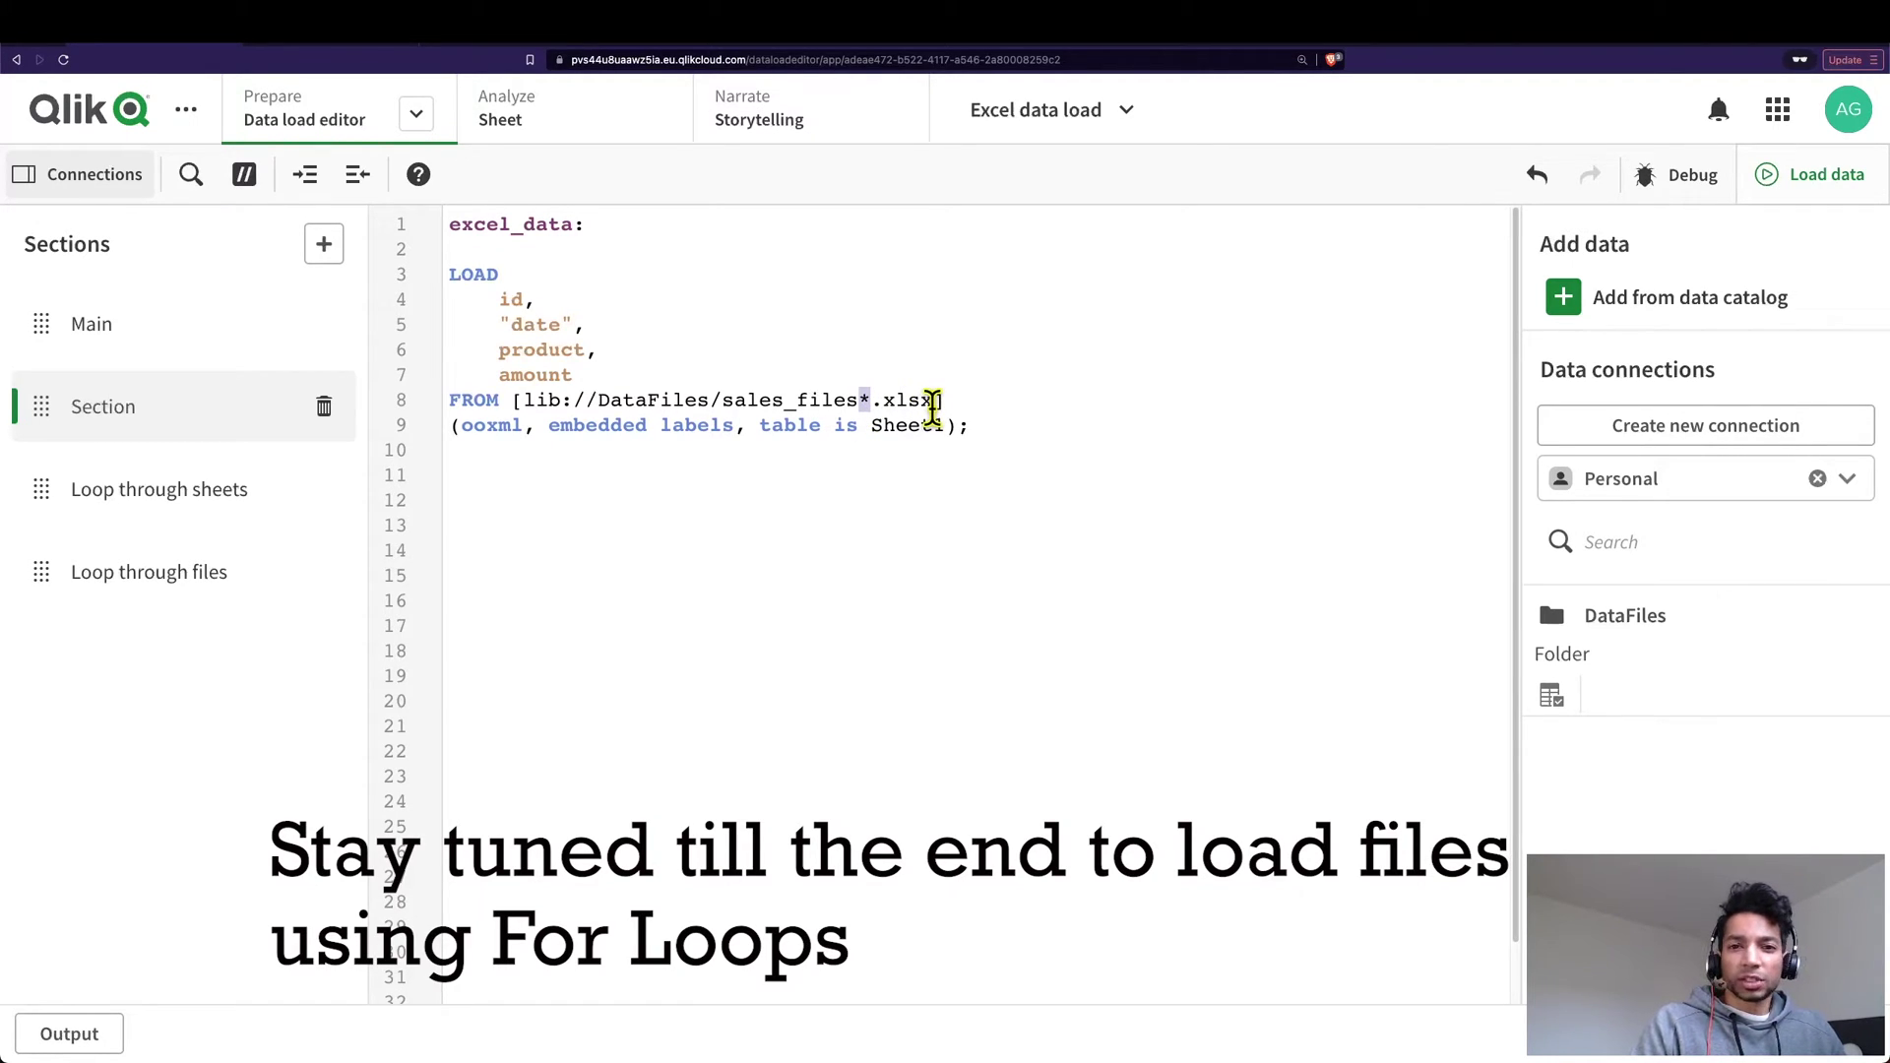
double_click(770, 398)
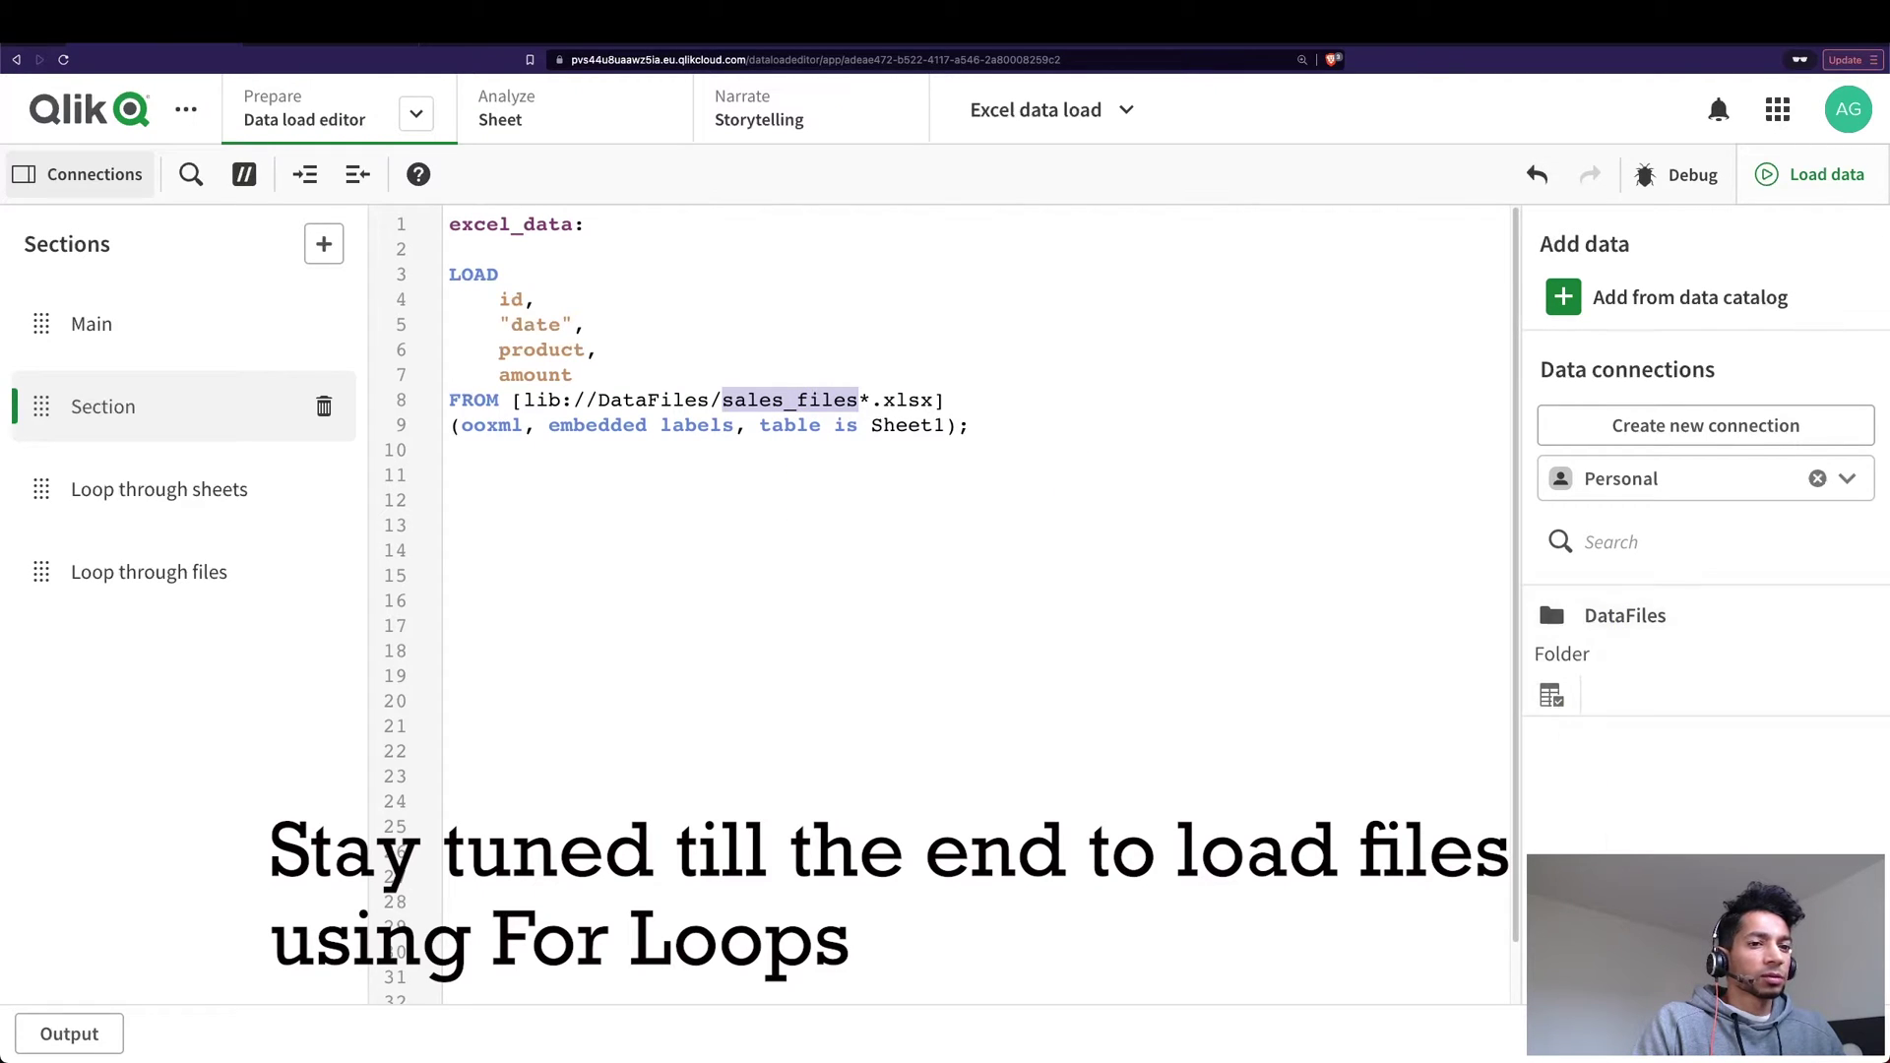
Run the wildcard load, fetching 113 lines from four files, and compare against Finder
left_click(1772, 187)
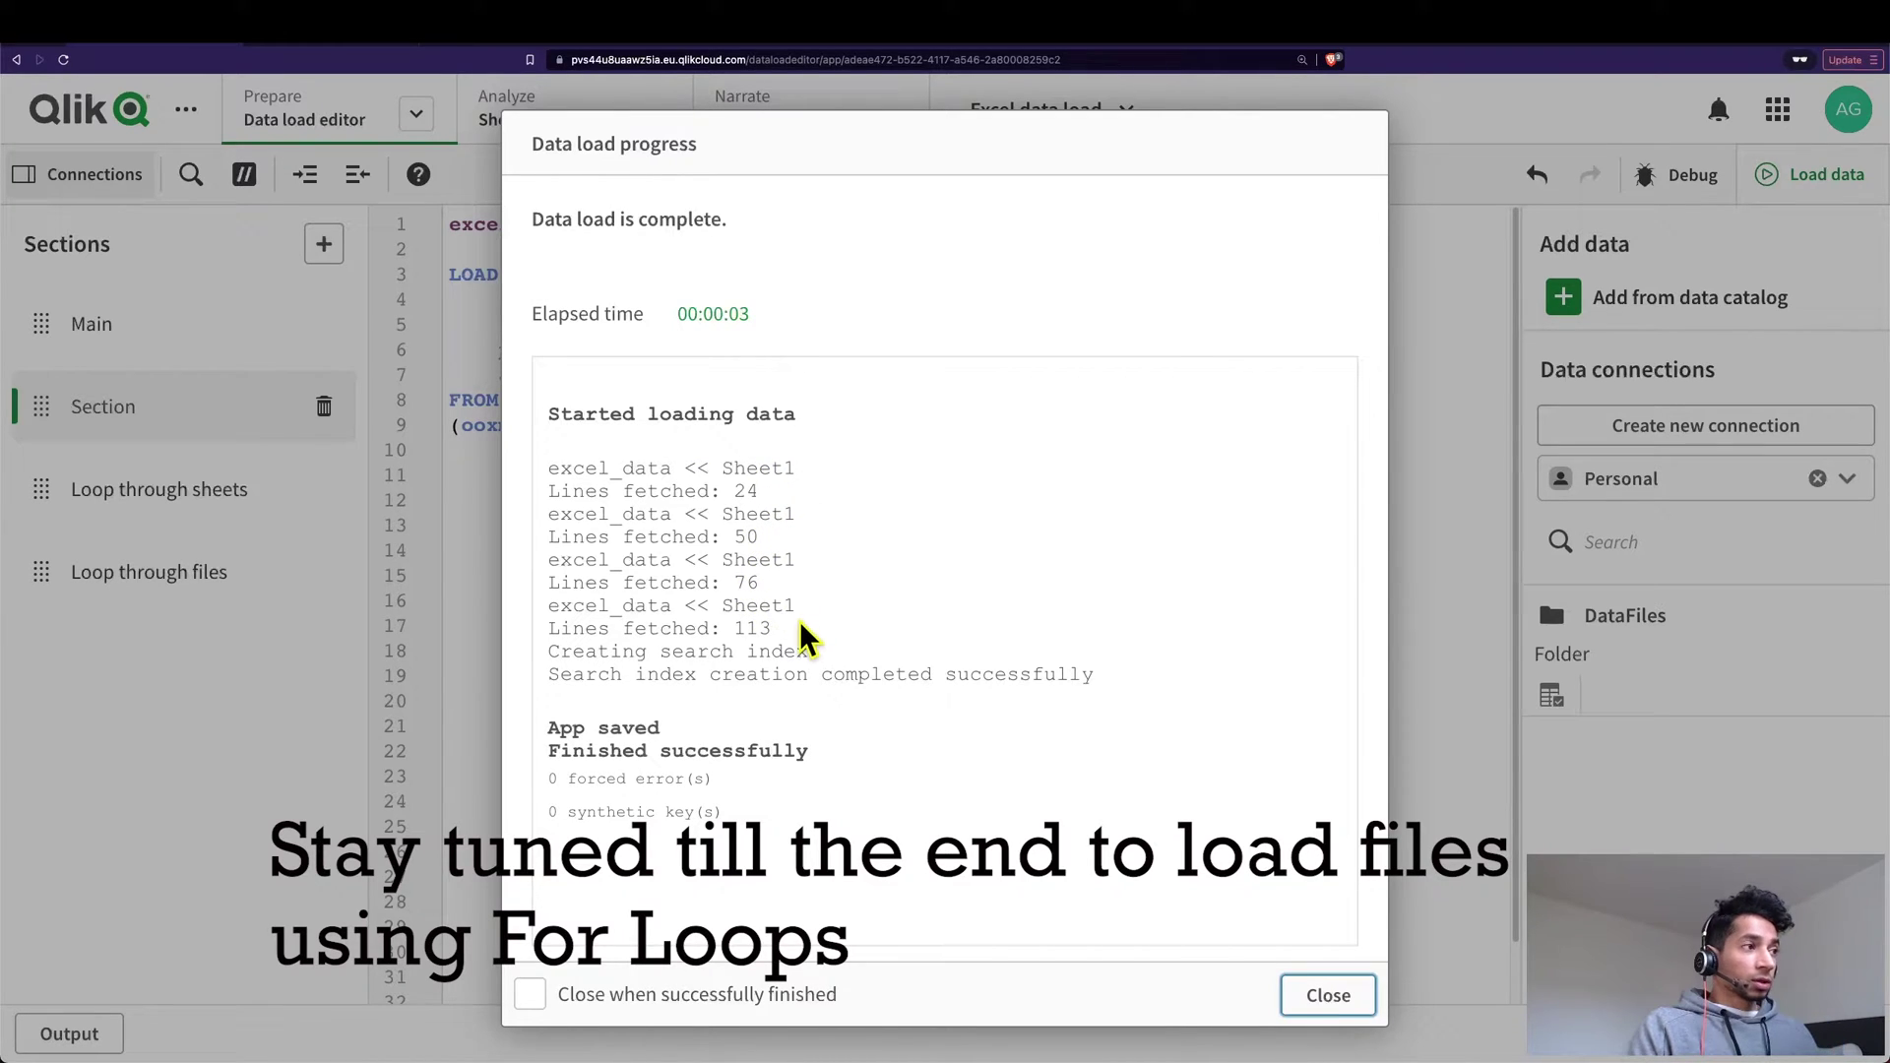
key("super+Tab")
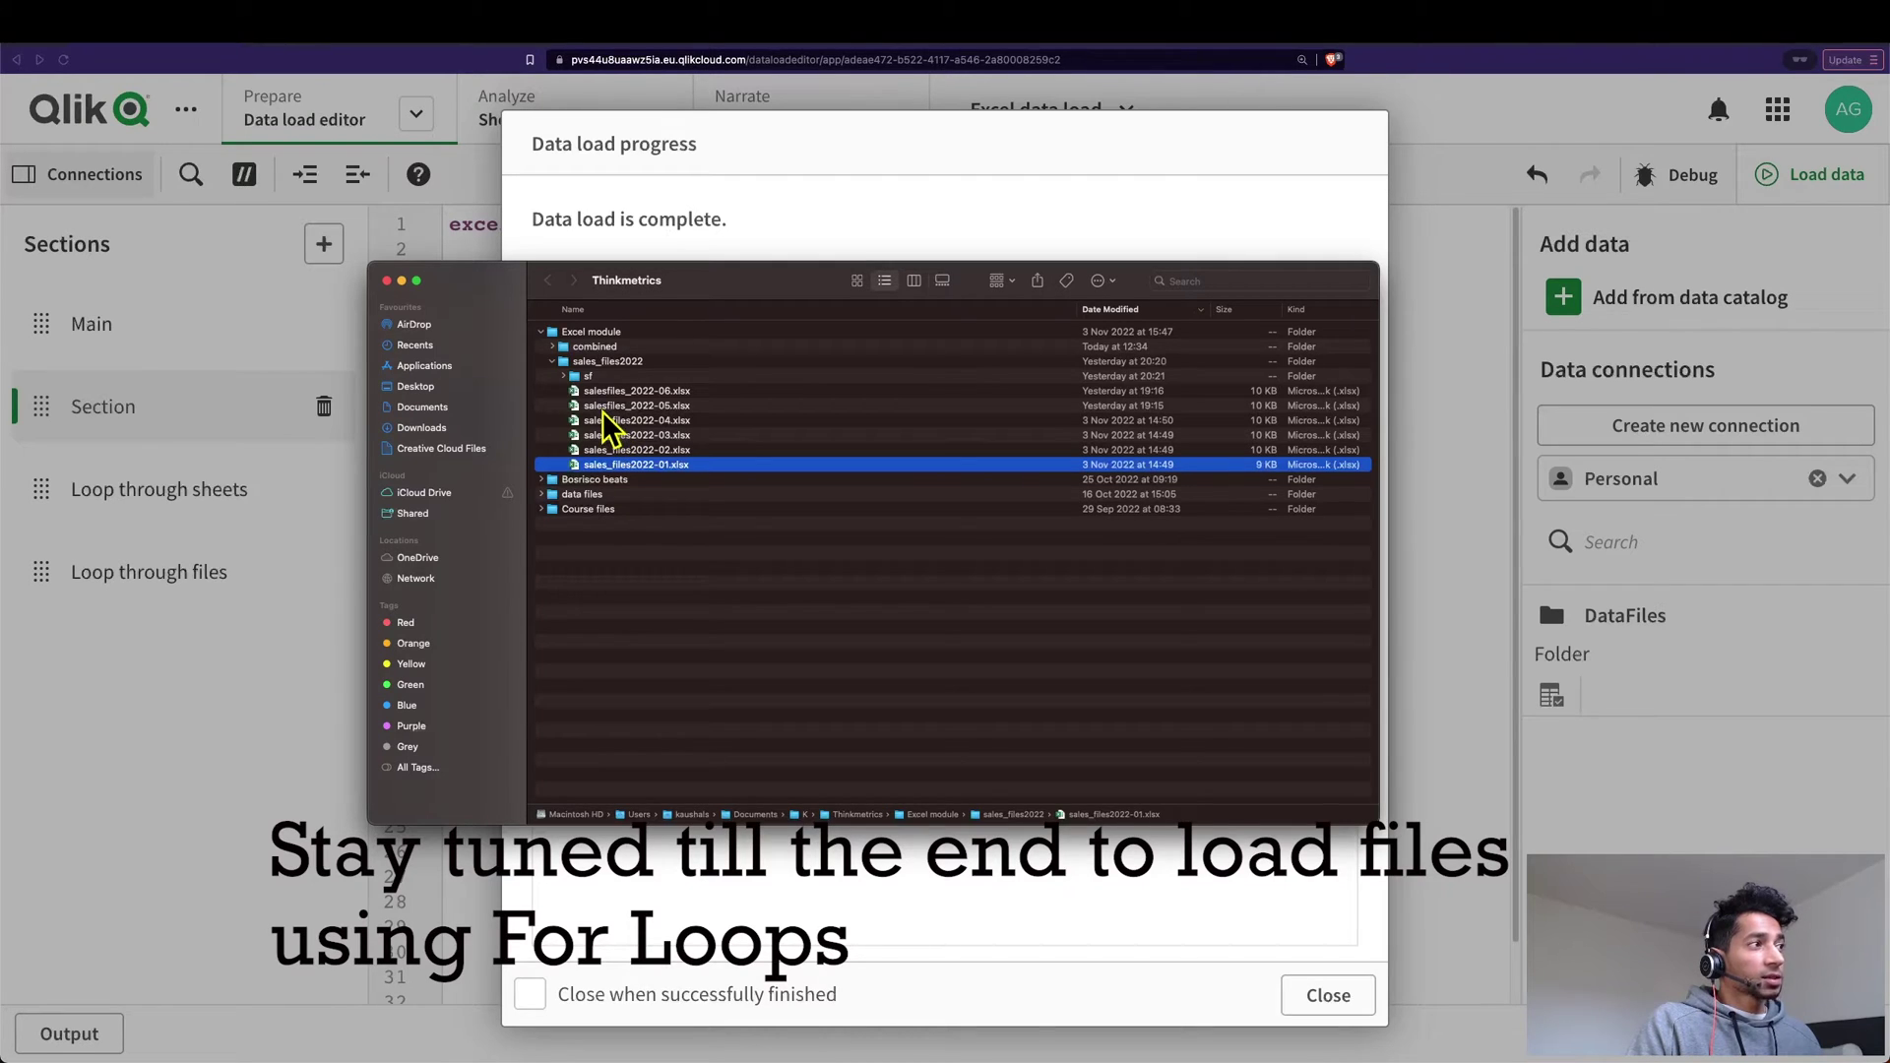
left_click(779, 195)
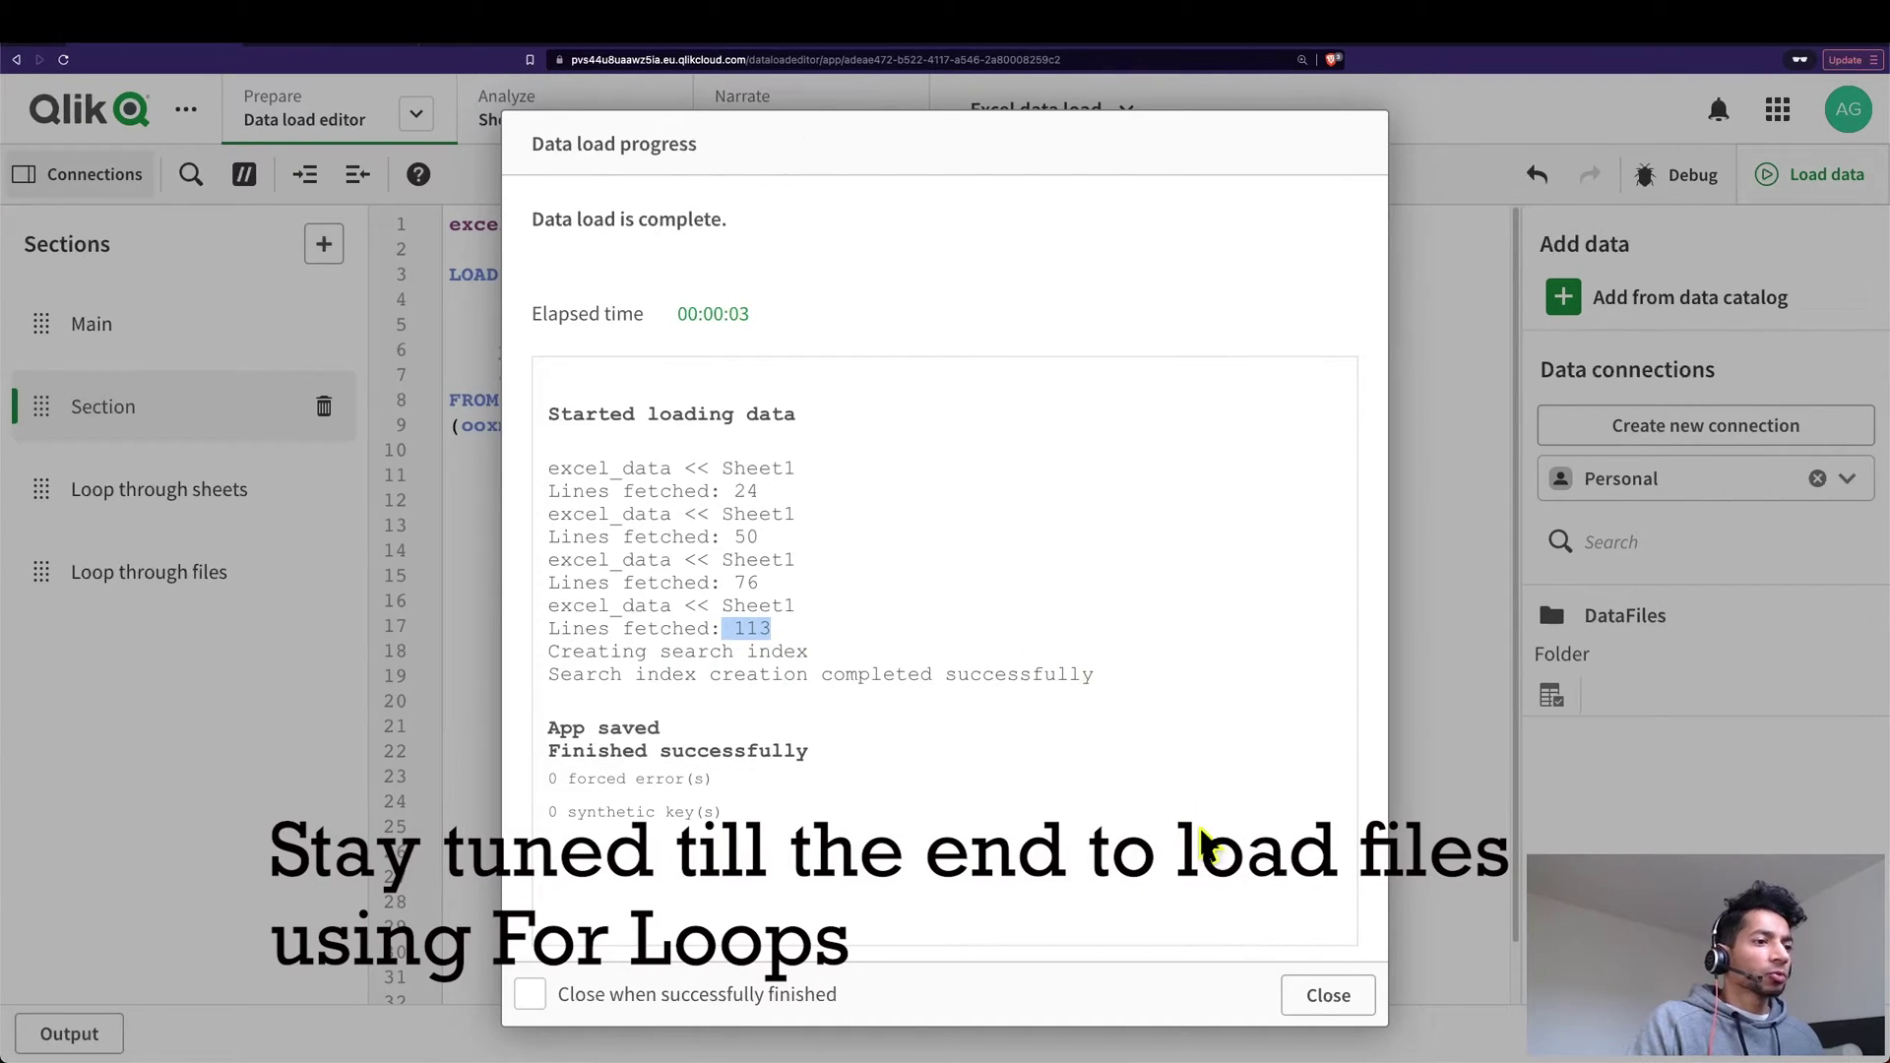
left_click(1327, 996)
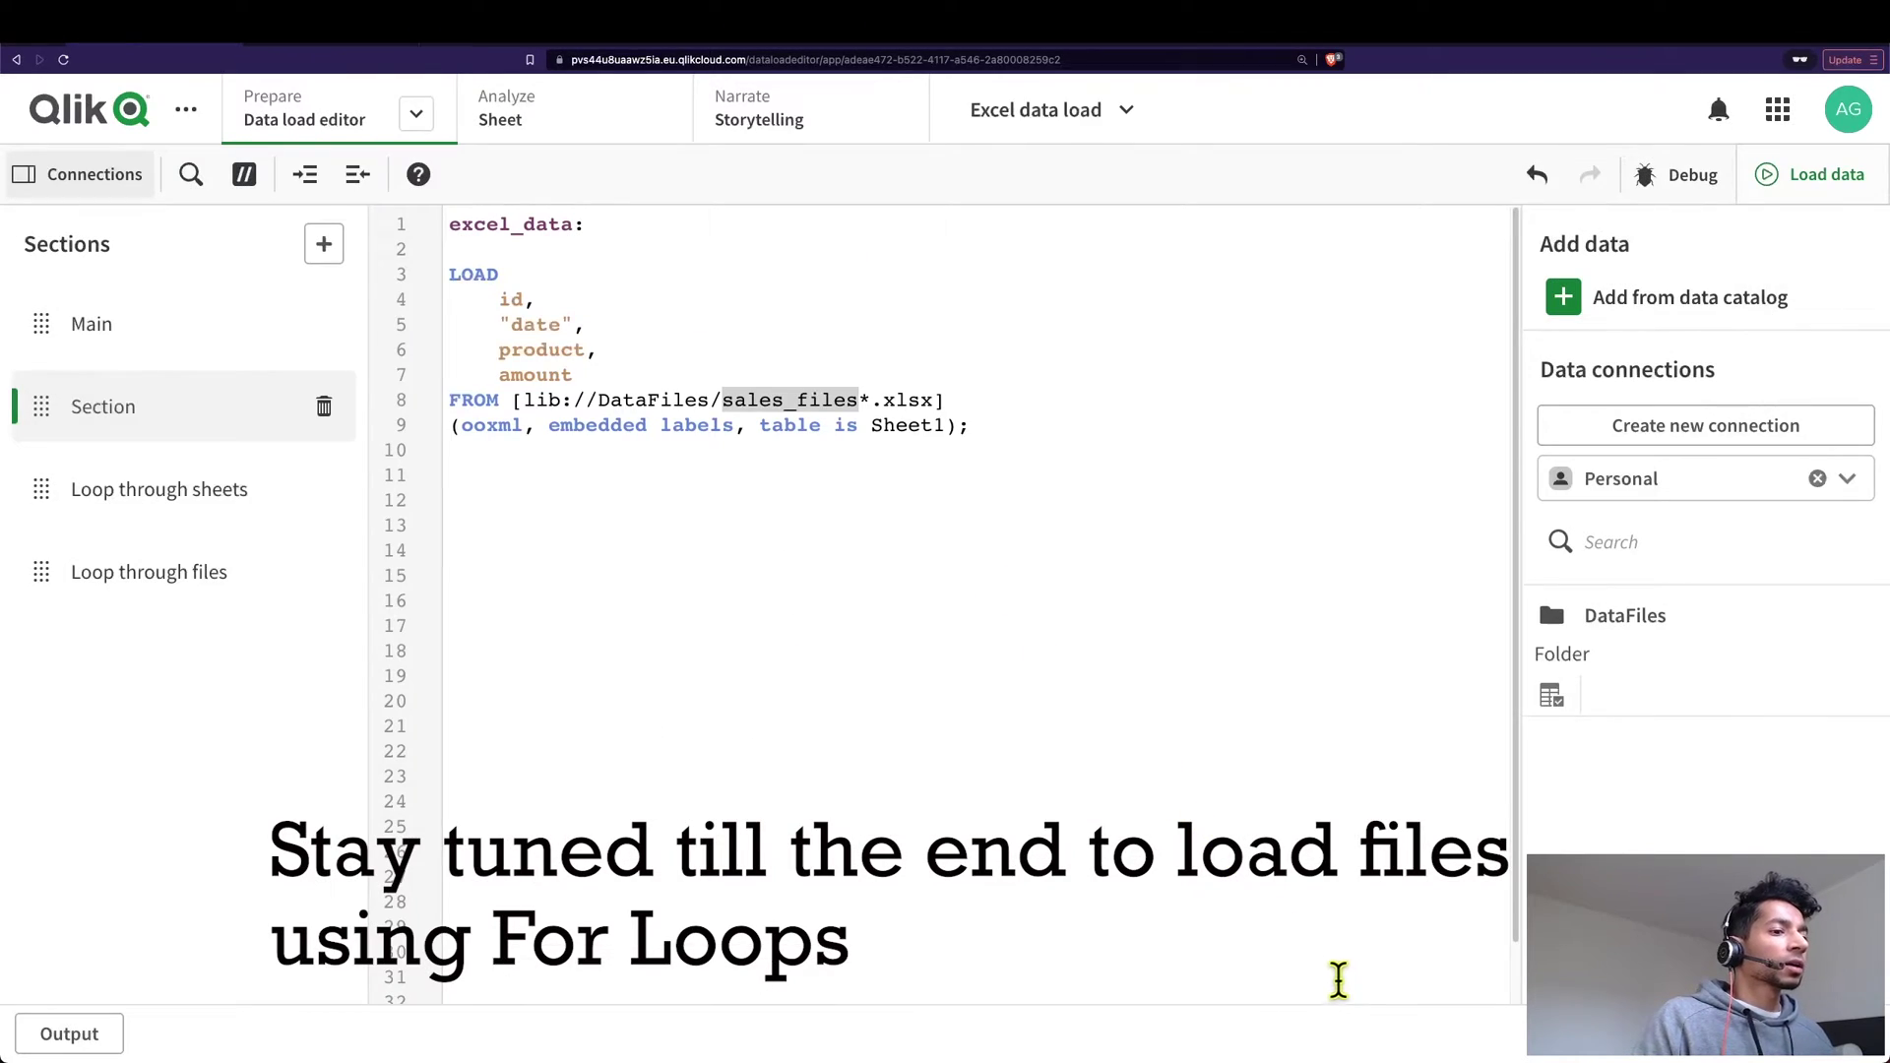
Delete 'sales_files' from the path, leaving a bare * wildcard before .xlsx
left_click(852, 402)
left_click_drag(859, 404, 788, 404)
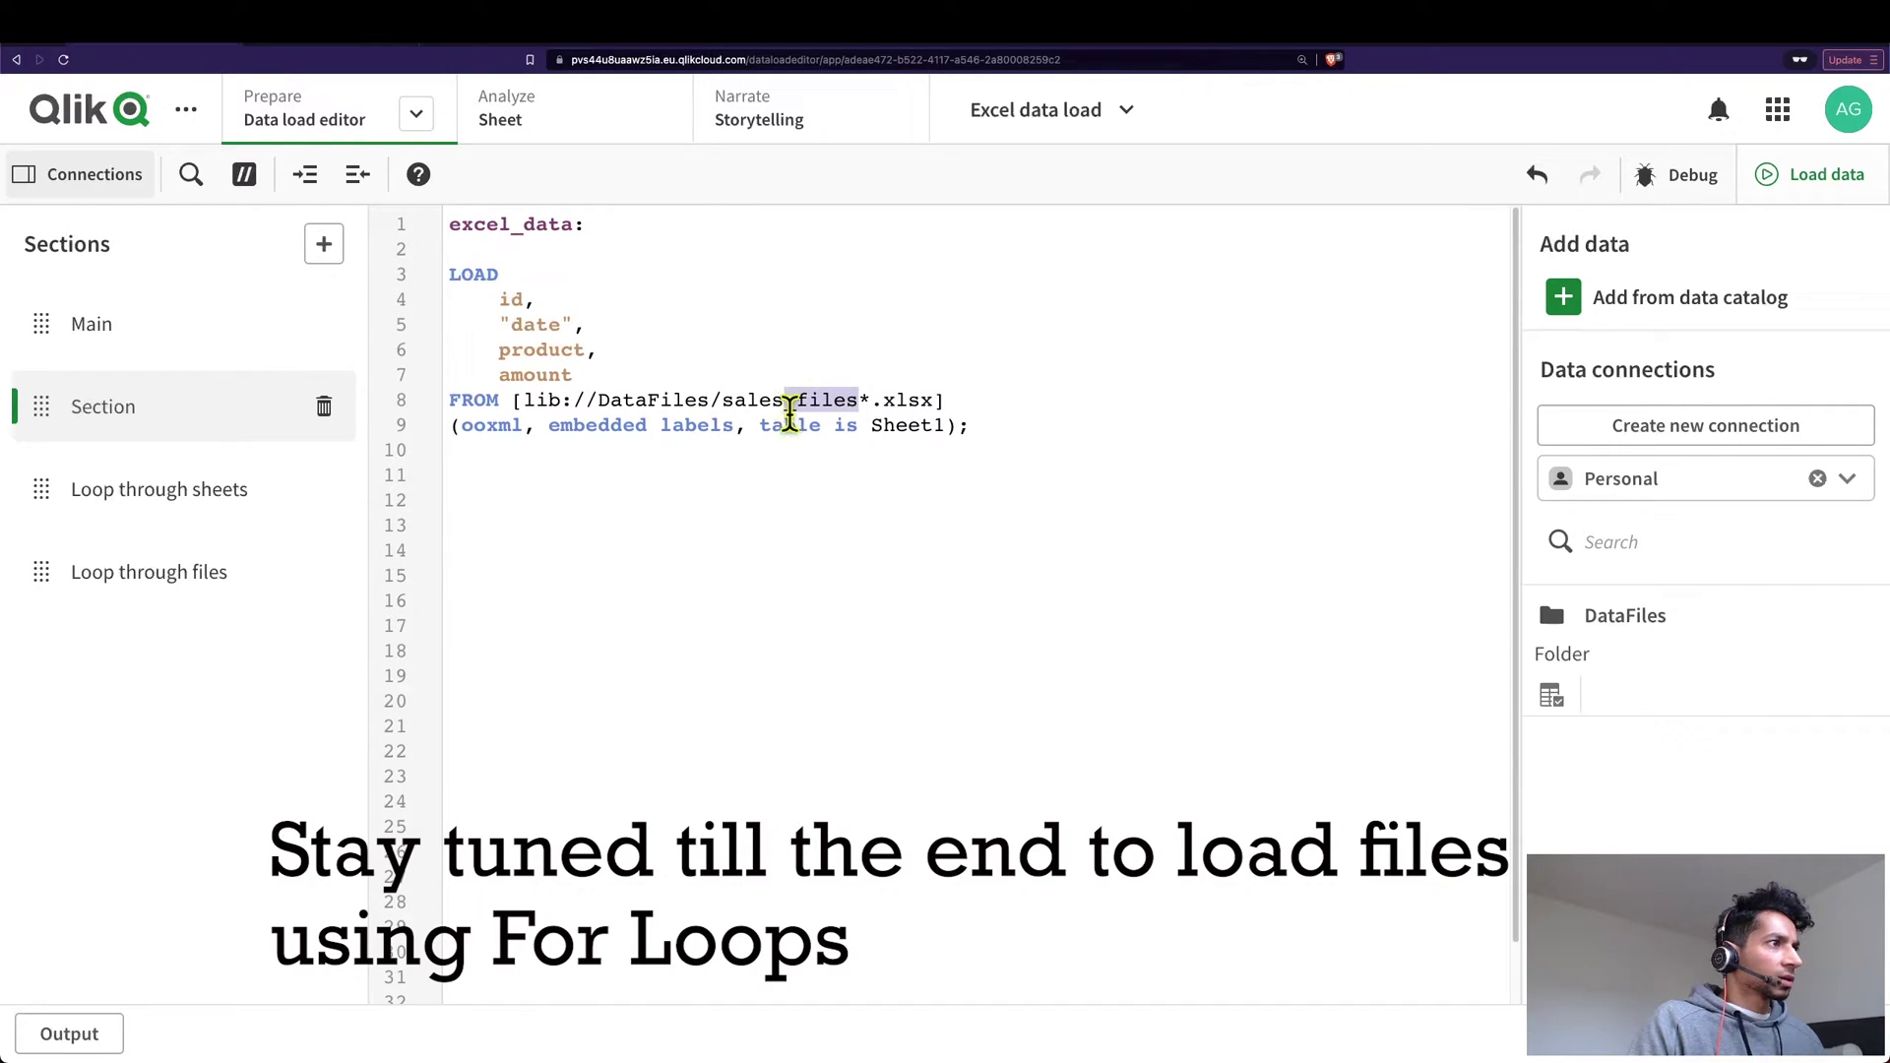
key("BackSpace")
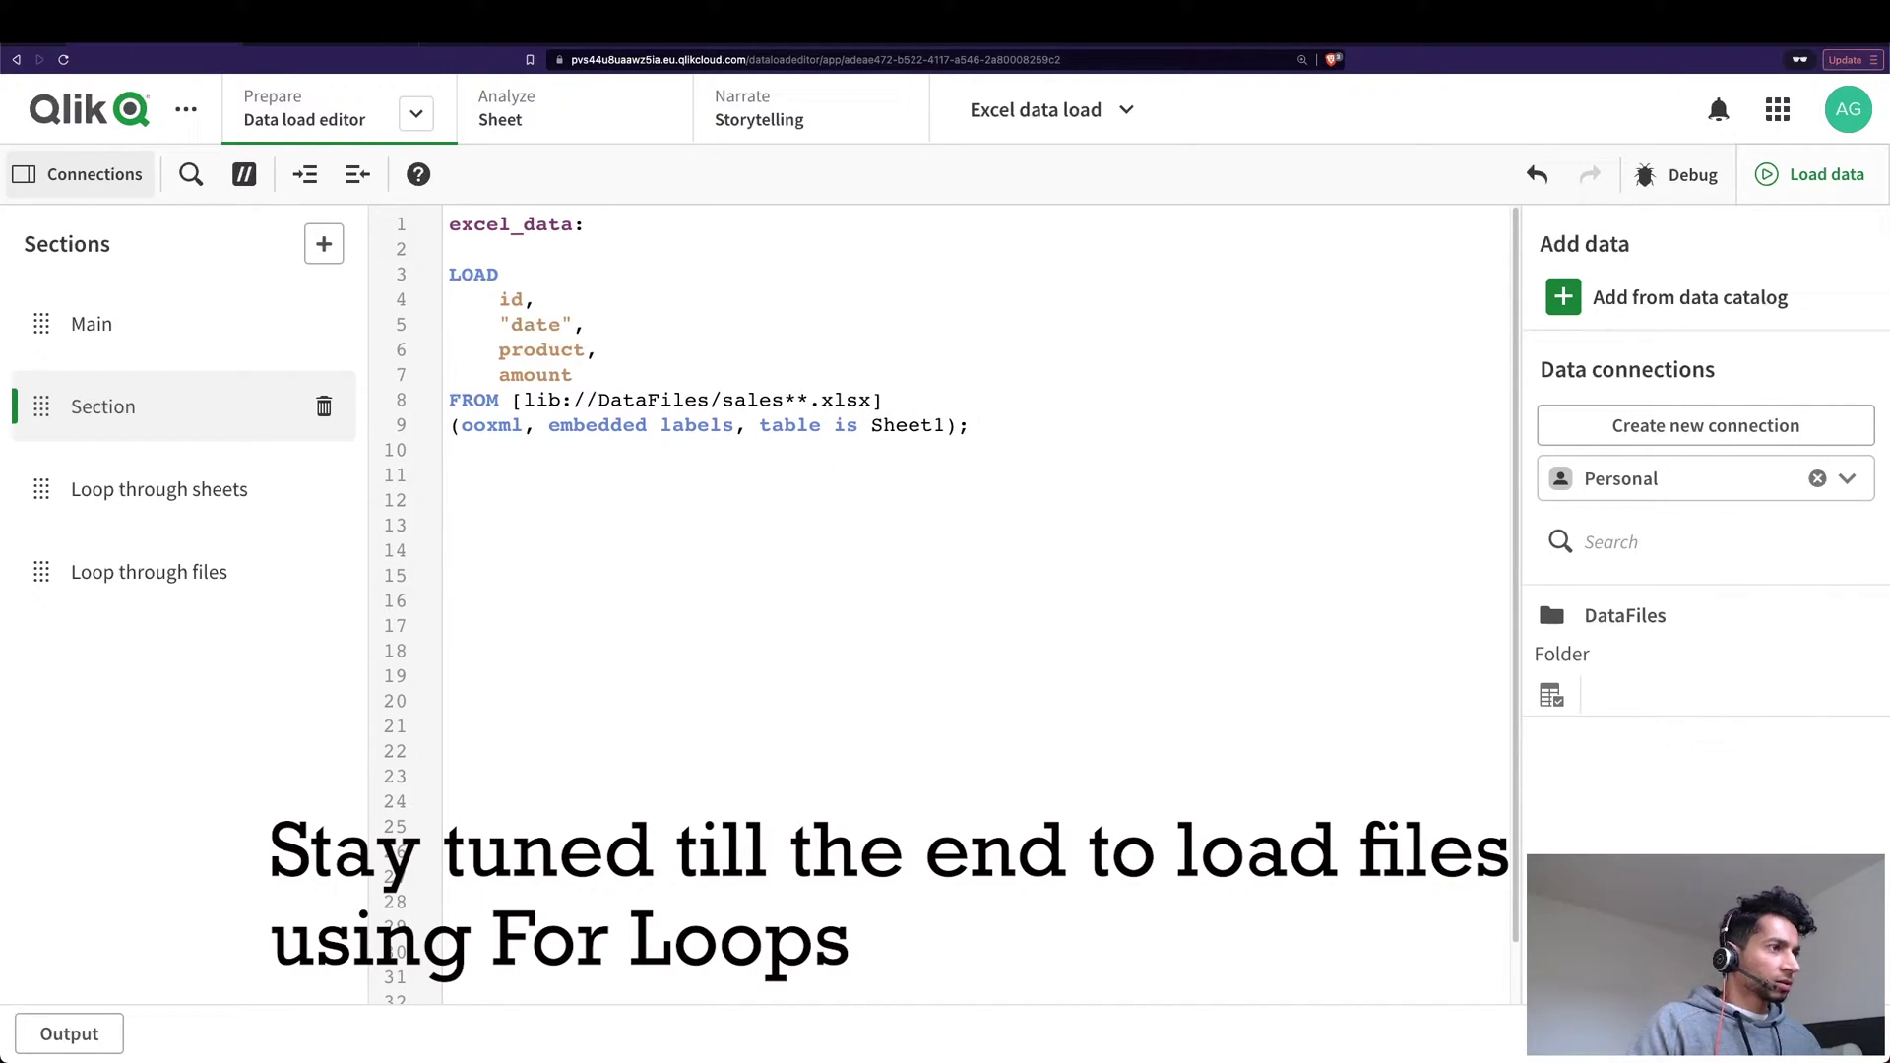
double_click(770, 400)
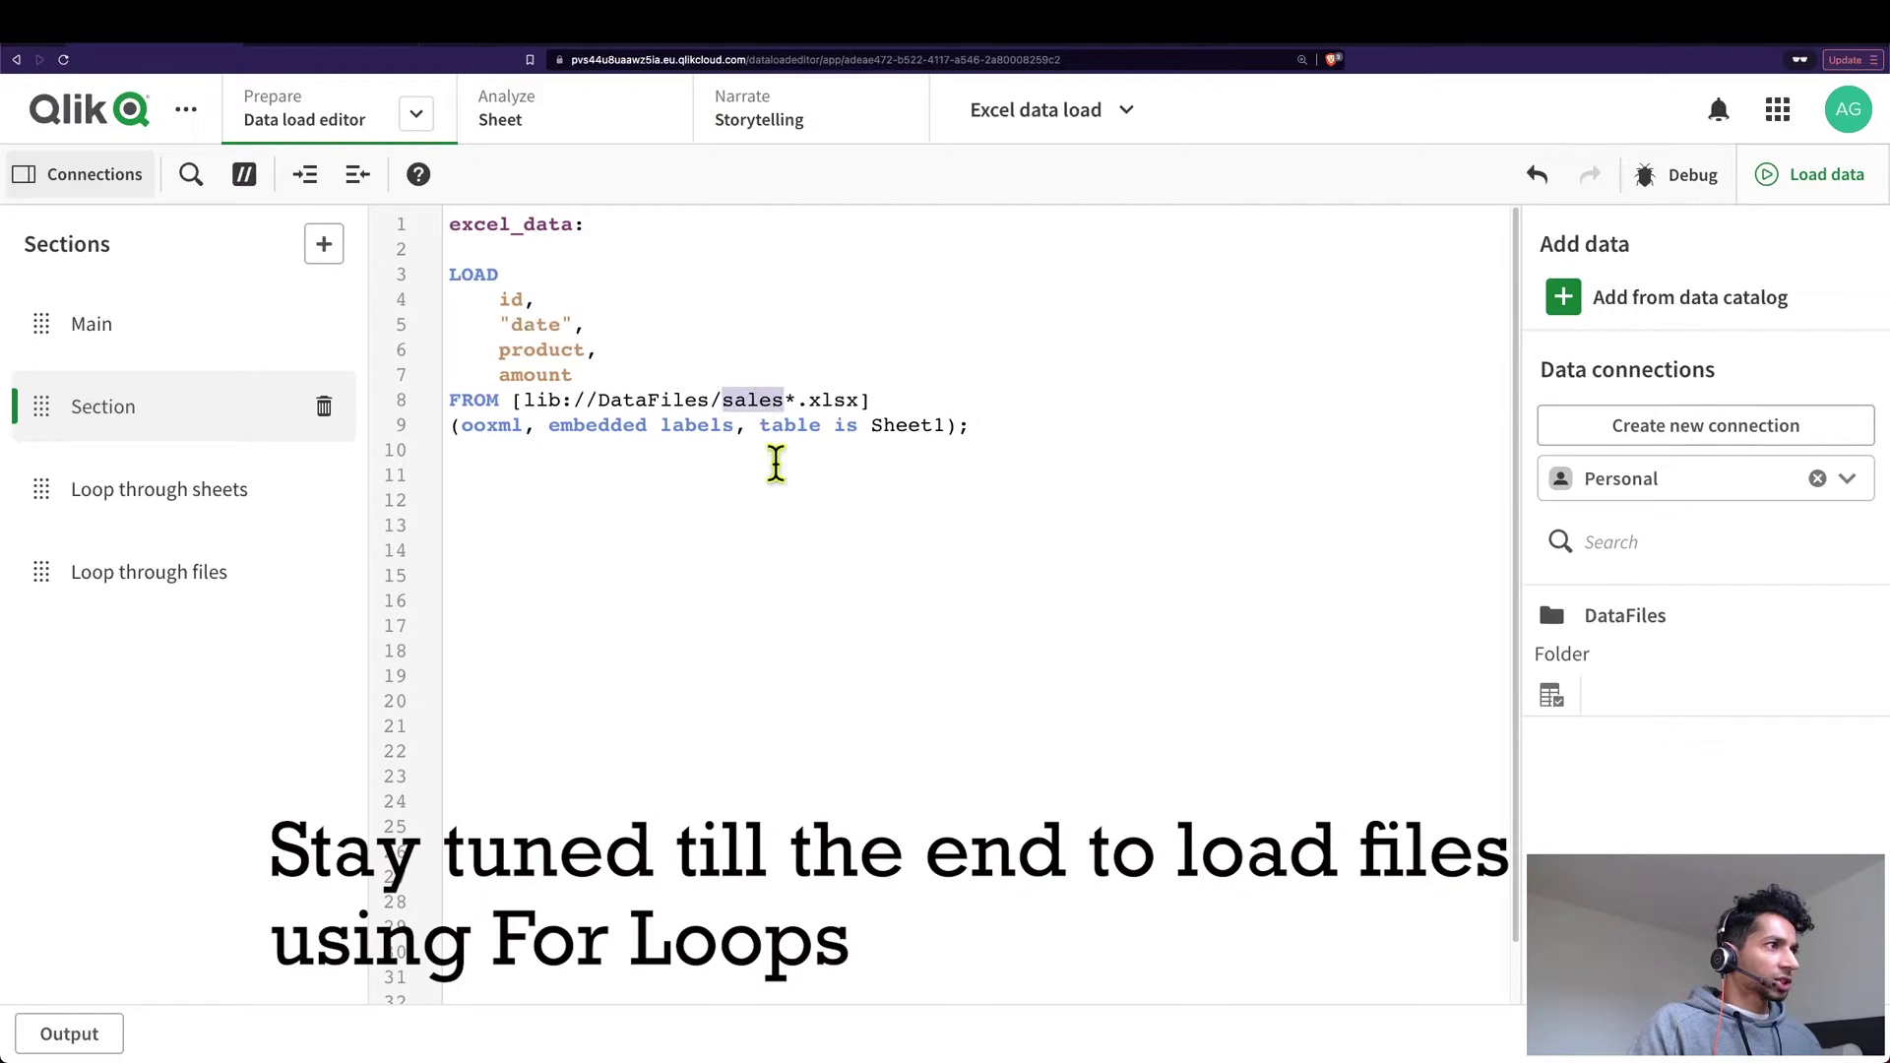
key("BackSpace")
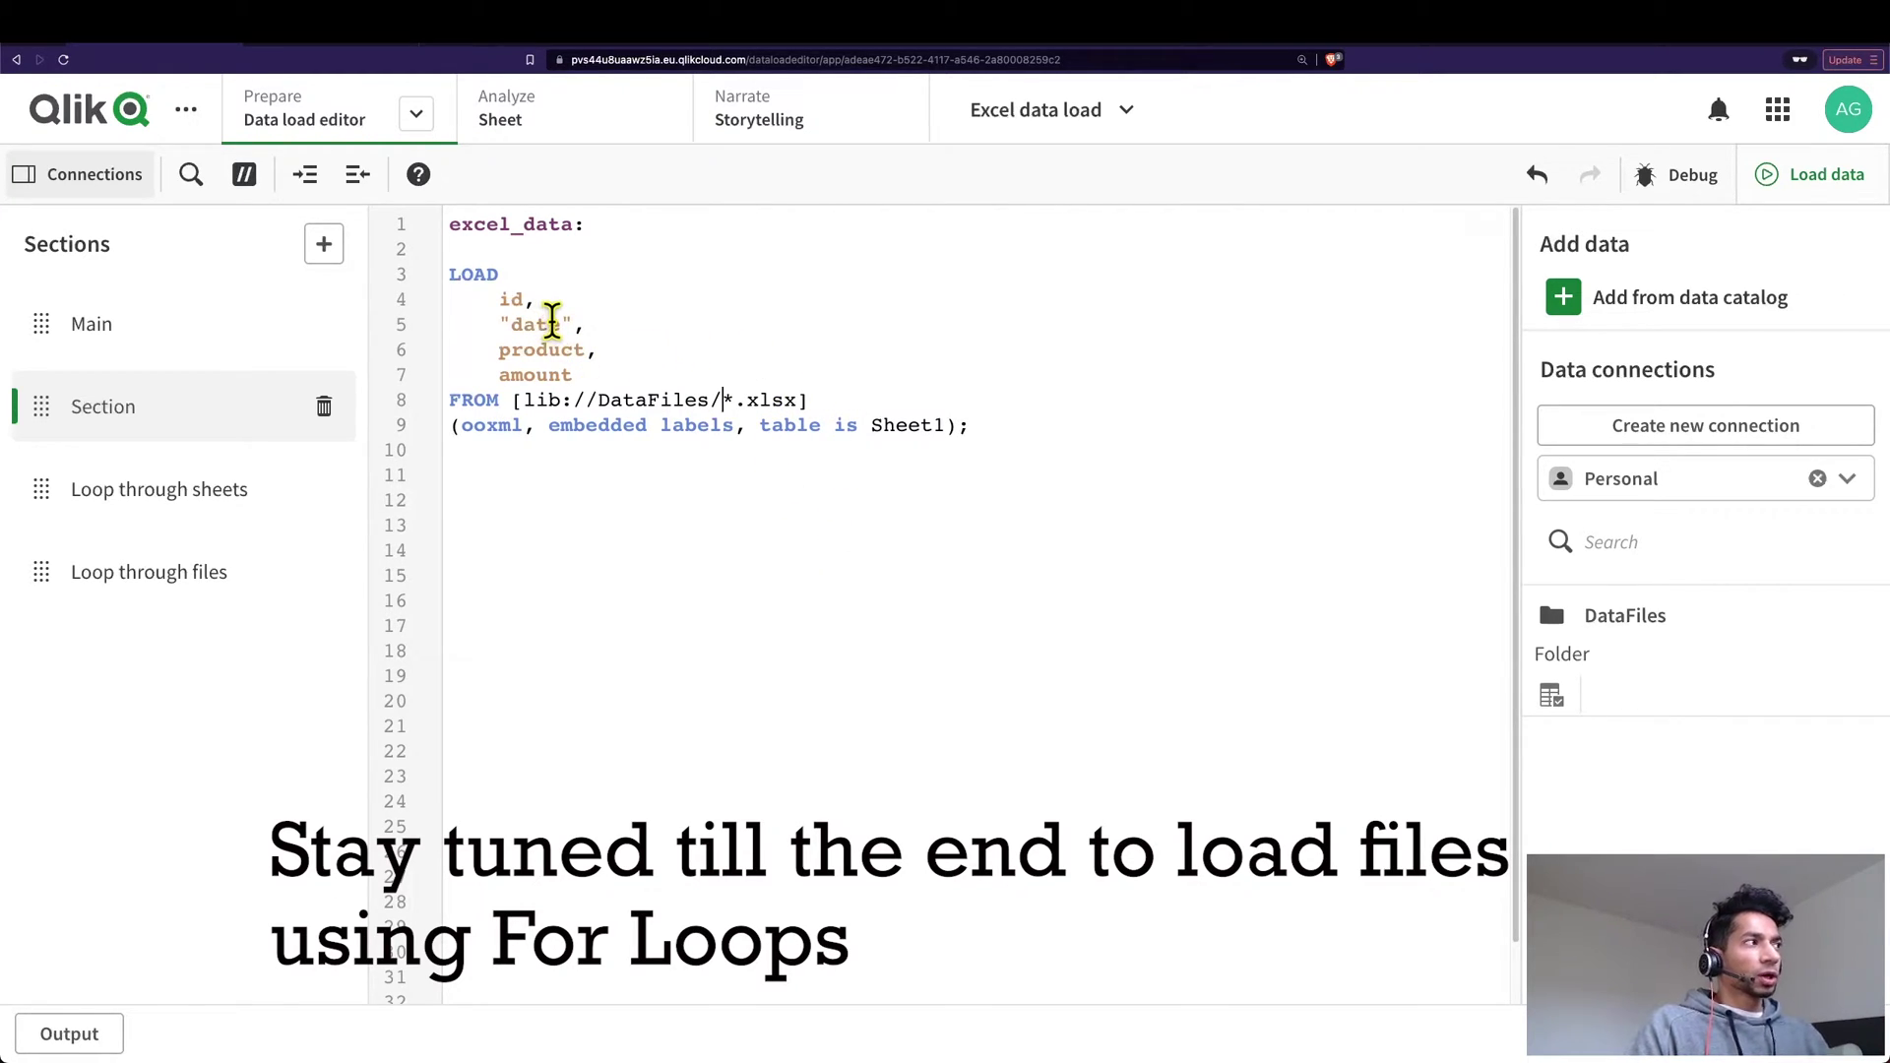
Make the FROM path sales*.xlsx and reload, loading six files for 176 lines
left_click_drag(499, 299, 607, 370)
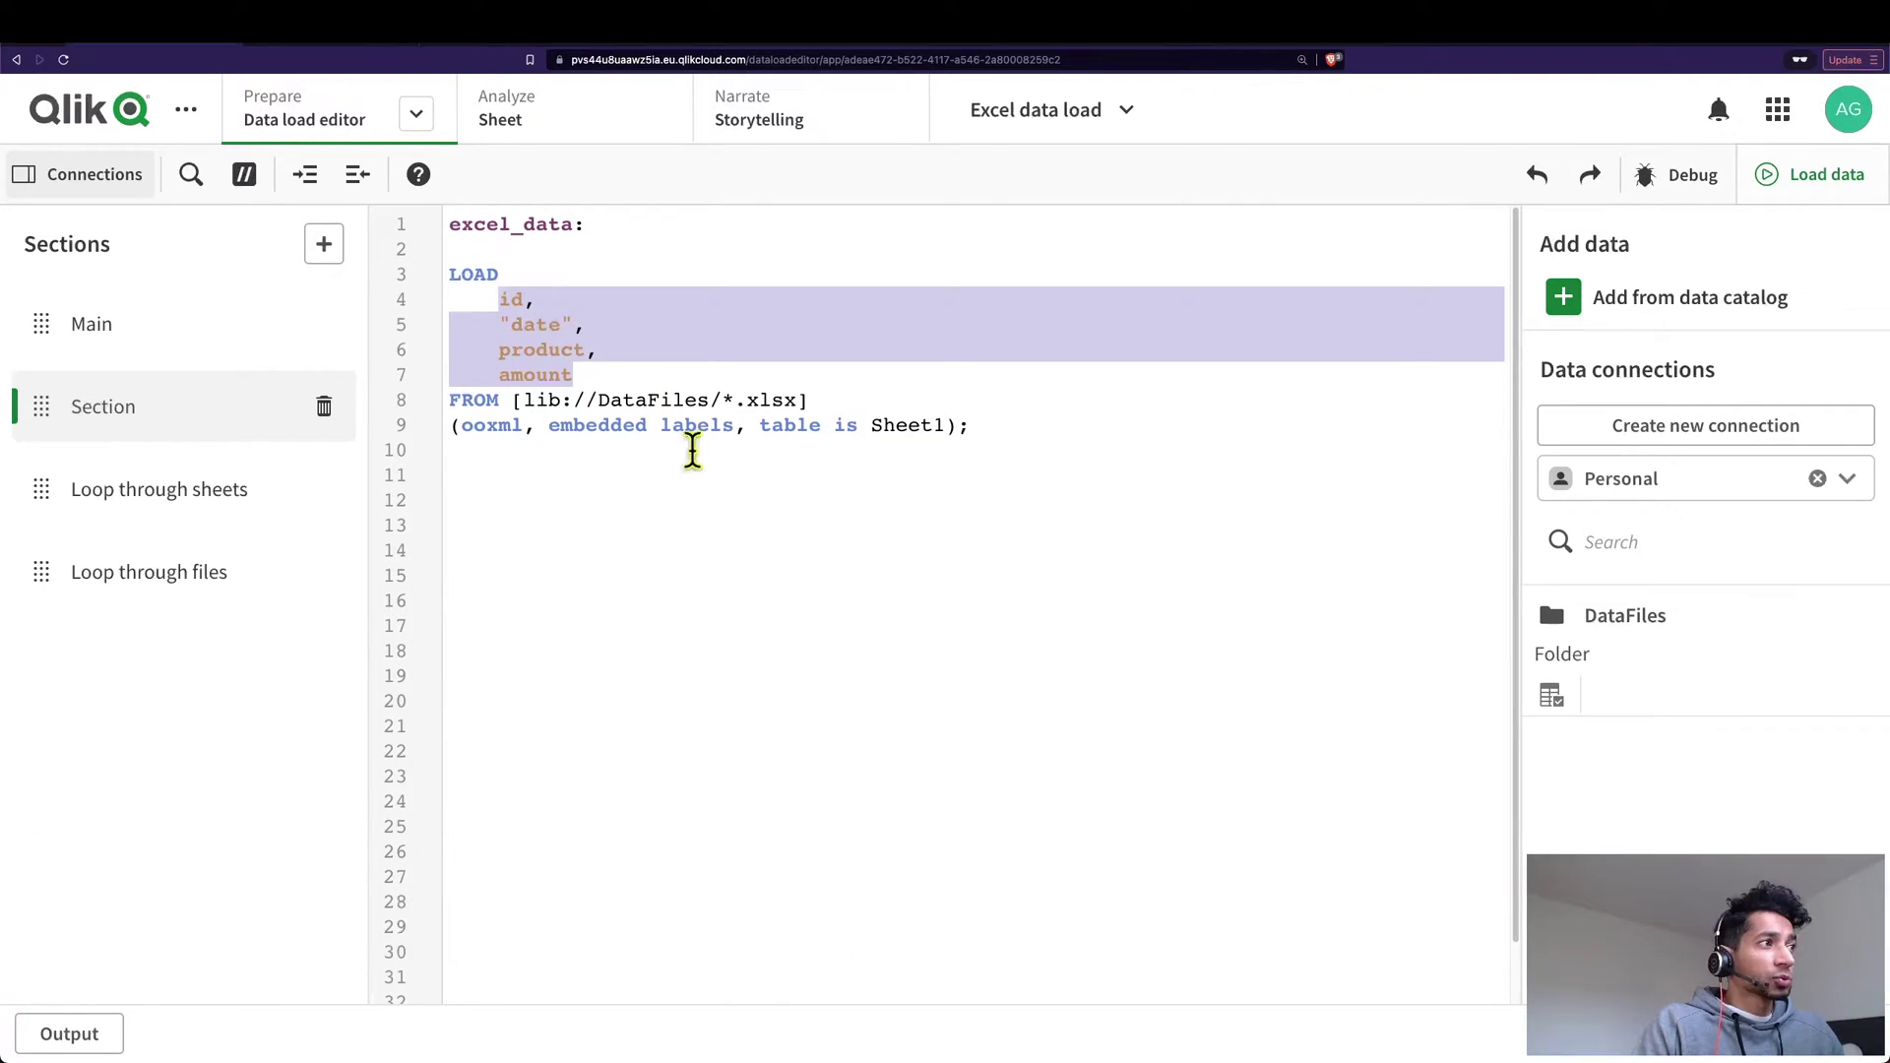
left_click(730, 405)
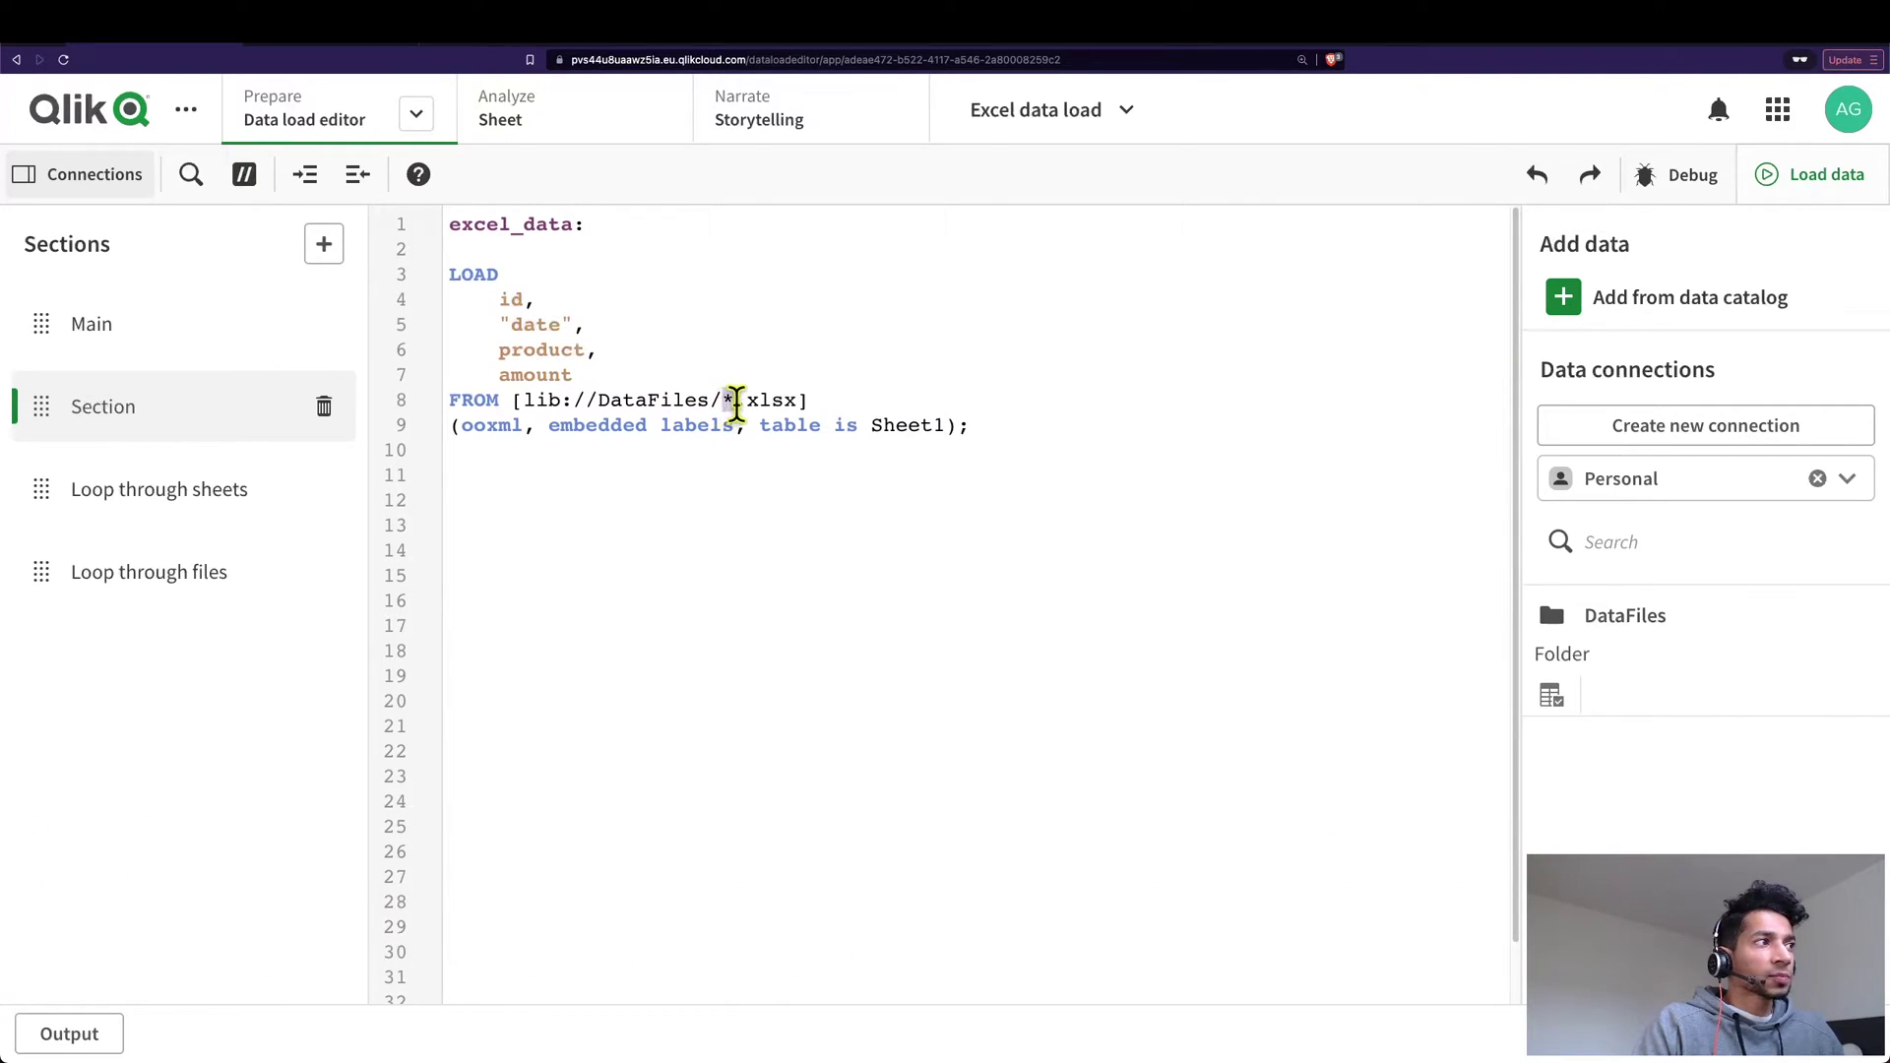
left_click_drag(601, 353, 505, 305)
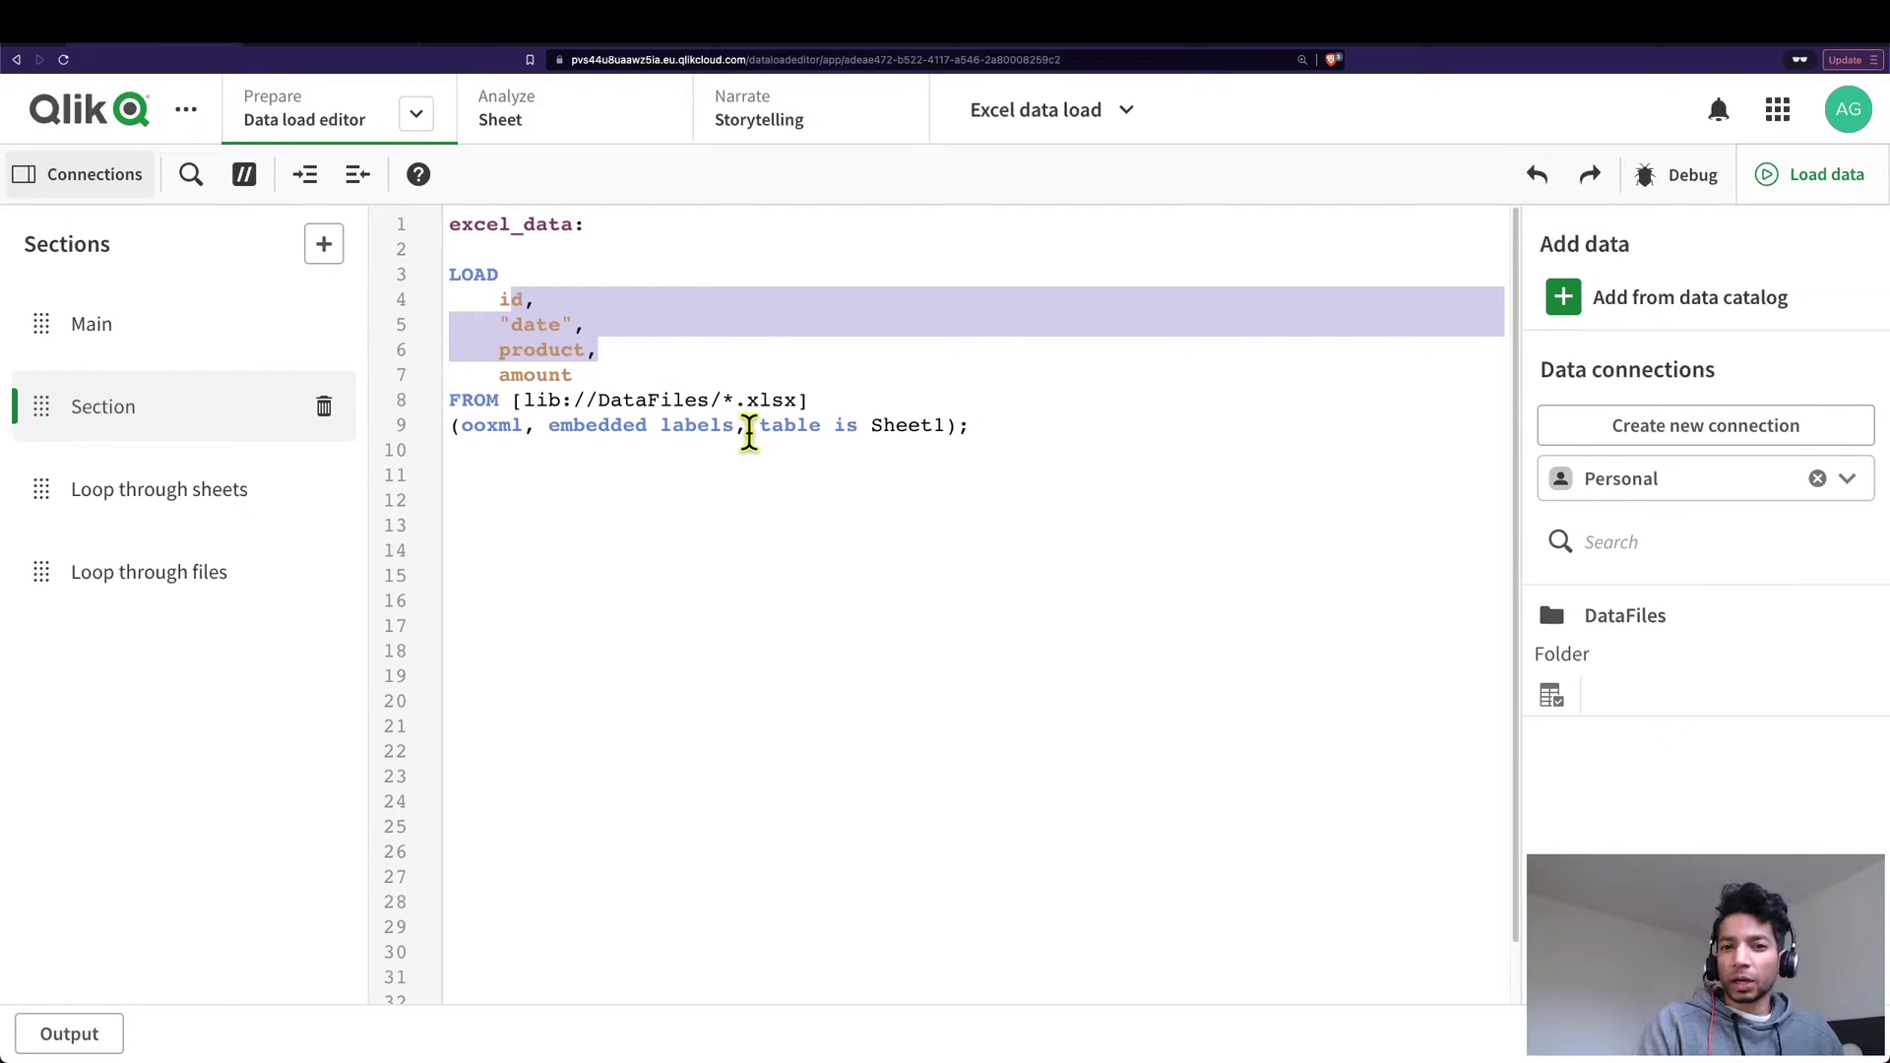
left_click(735, 402)
key("BackSpace")
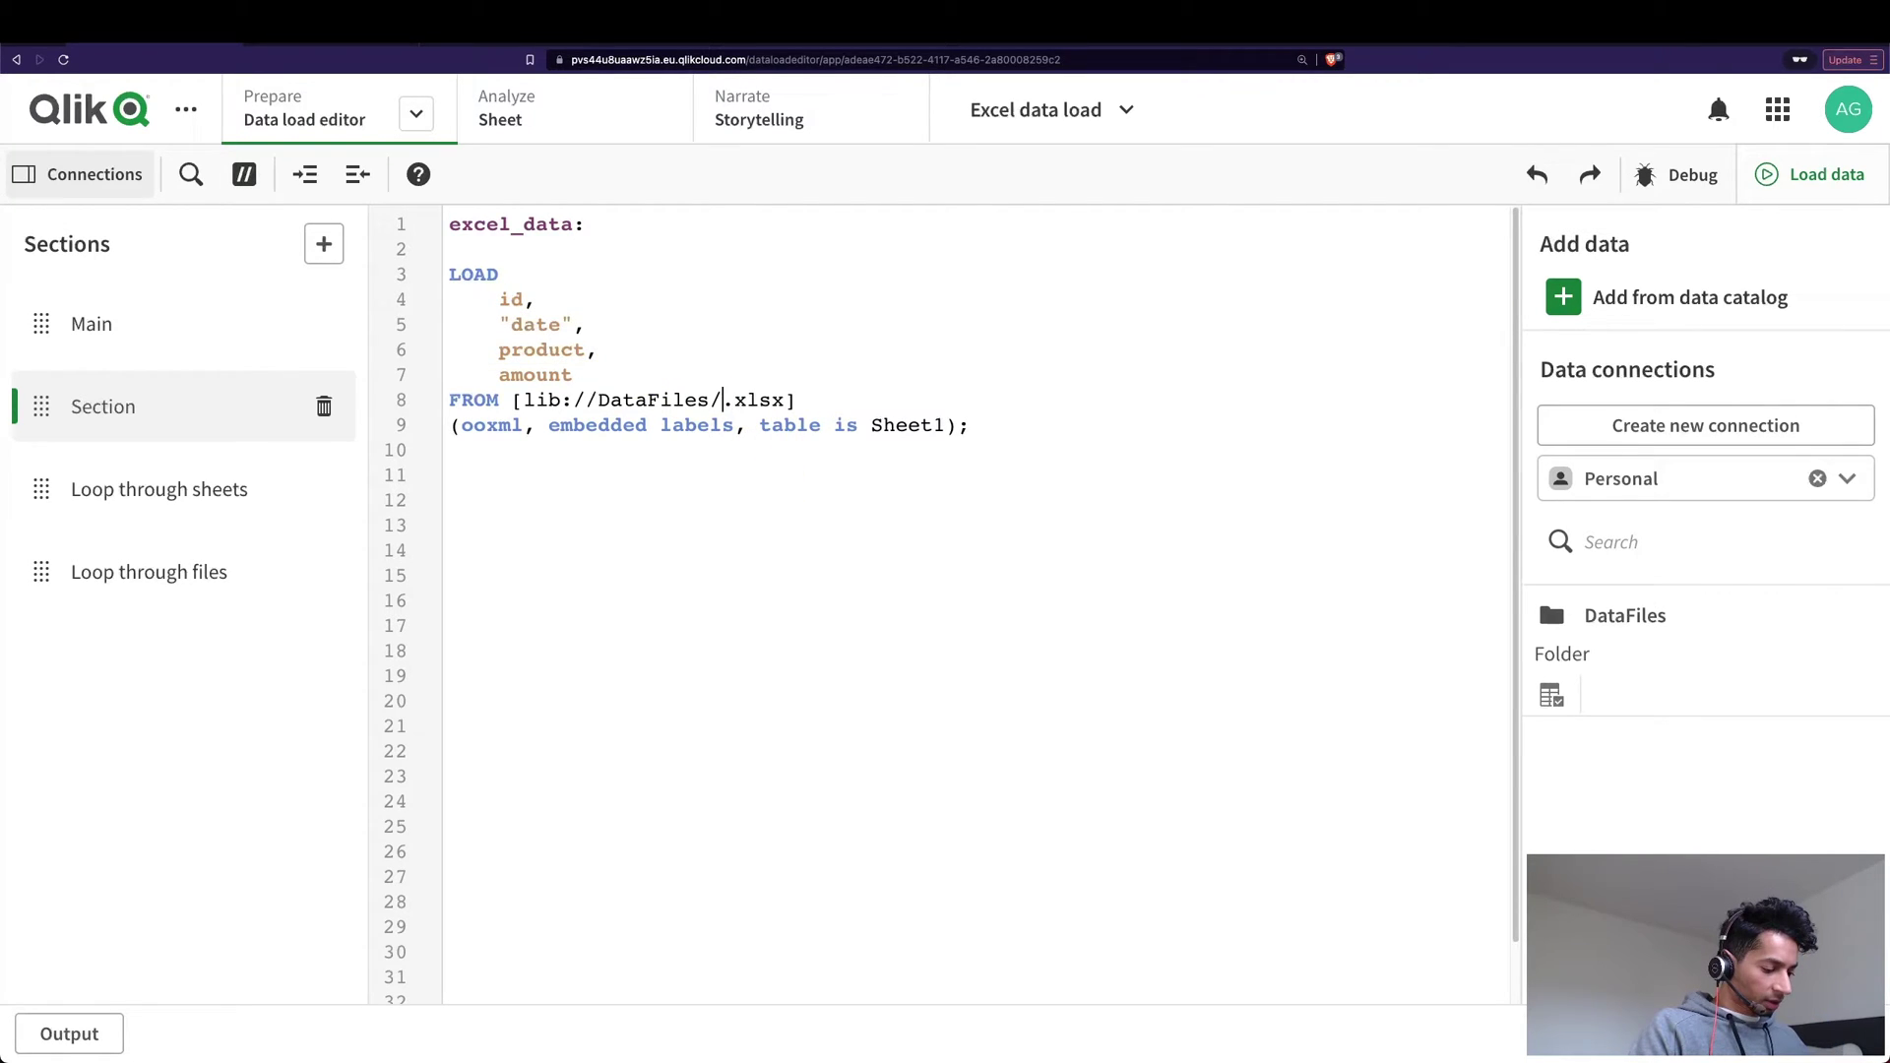
type("sales*")
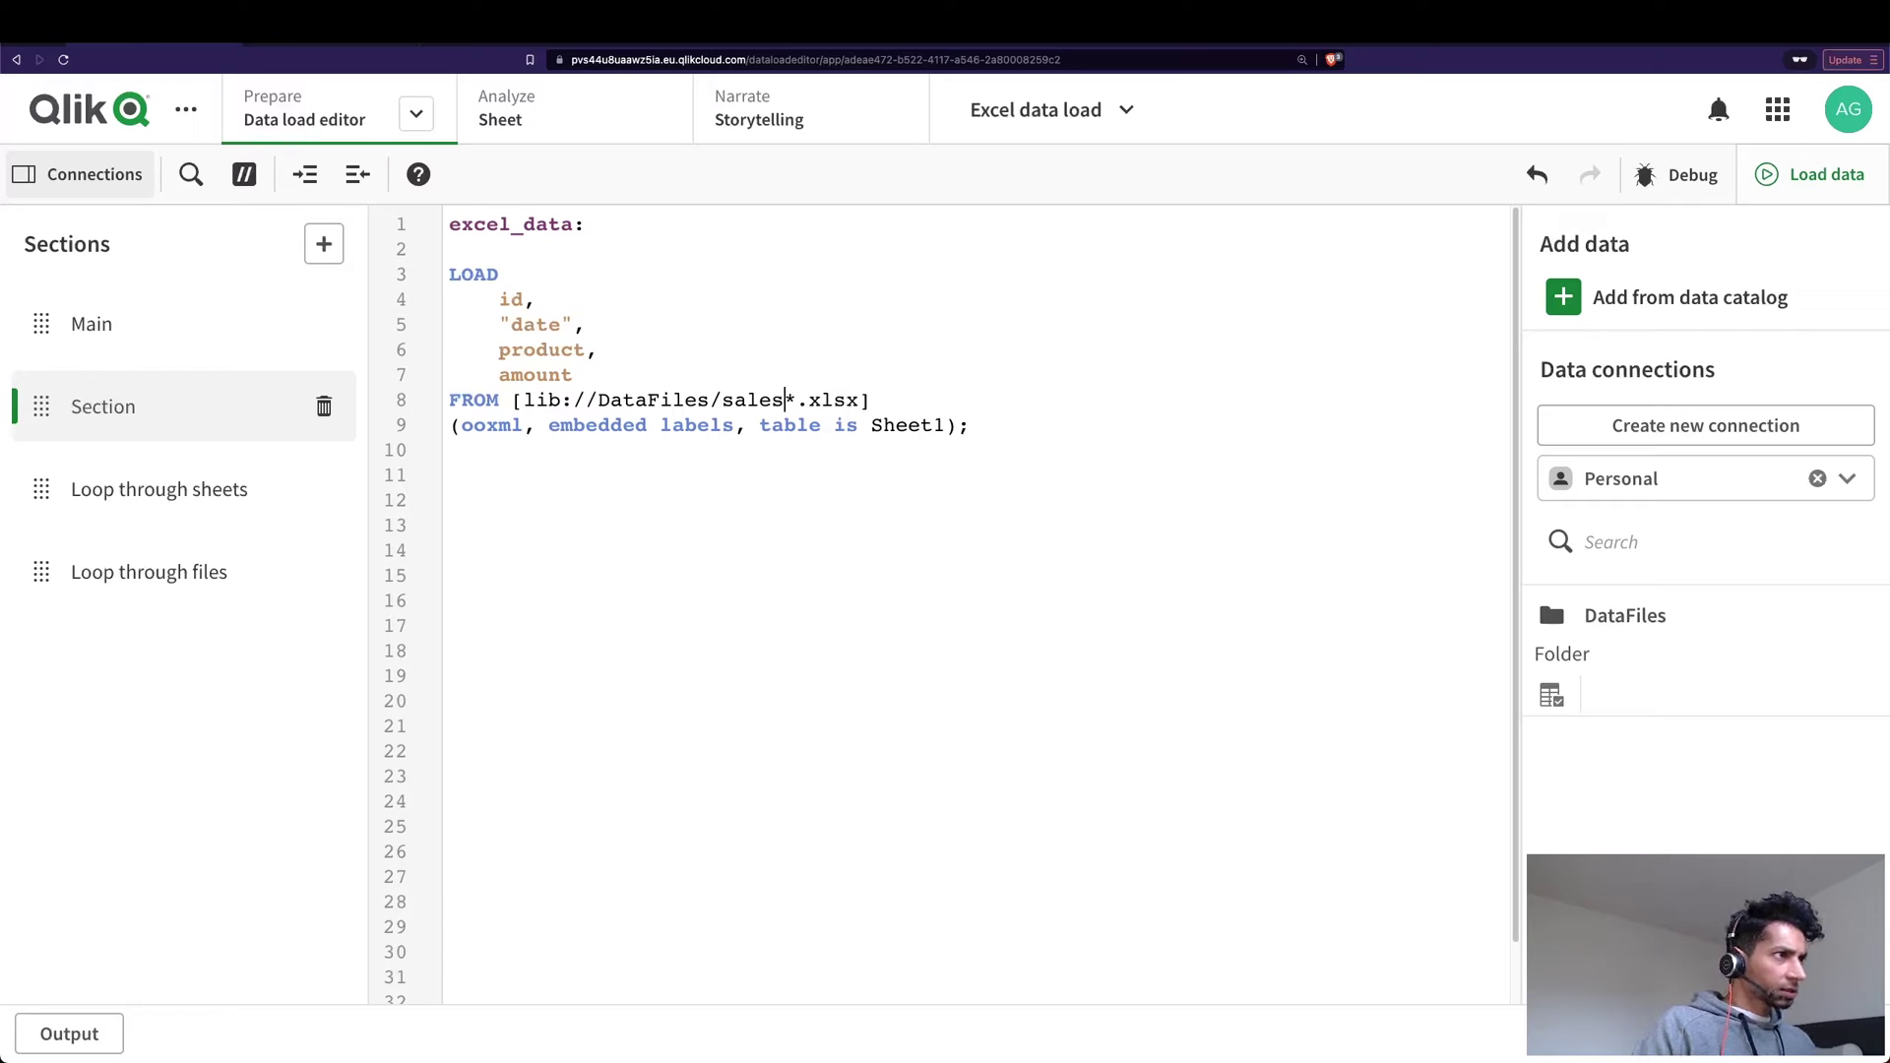
left_click(1829, 184)
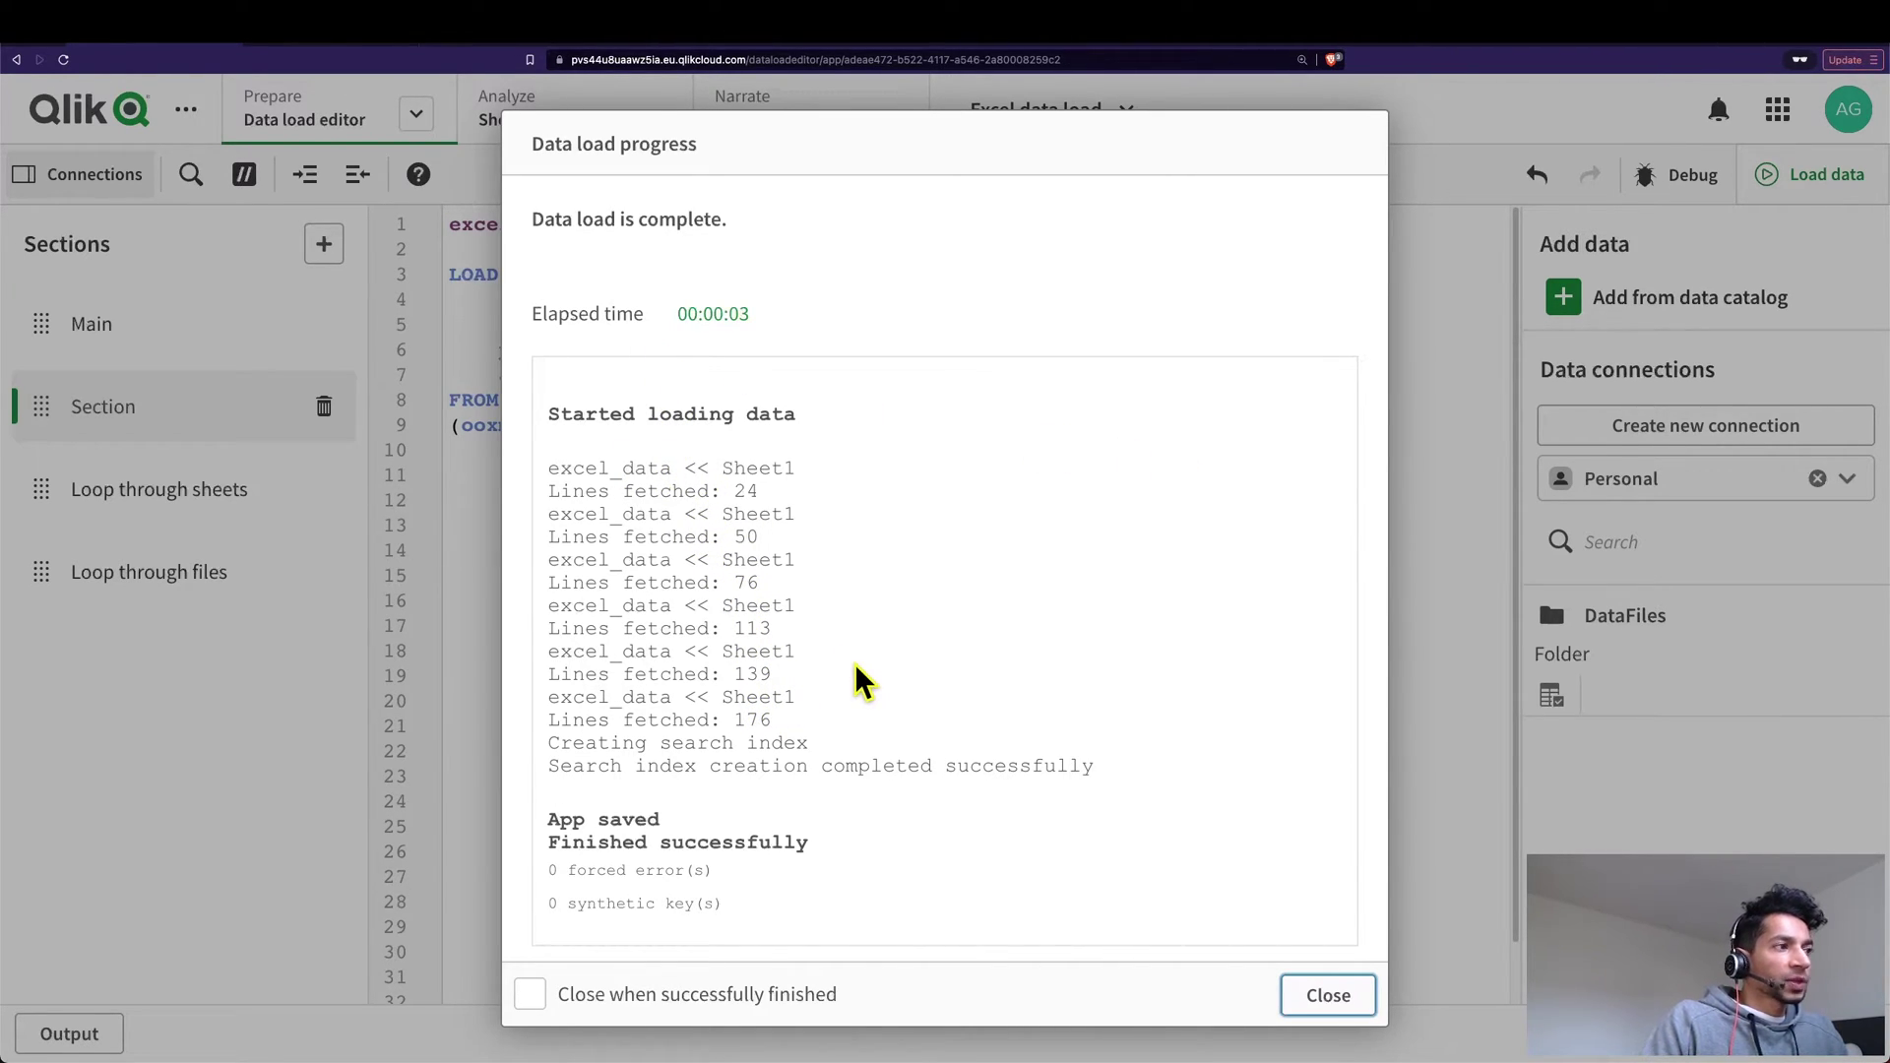
Preview excel_data in the data model viewer, confirming 176 rows across four fields
left_click(1320, 997)
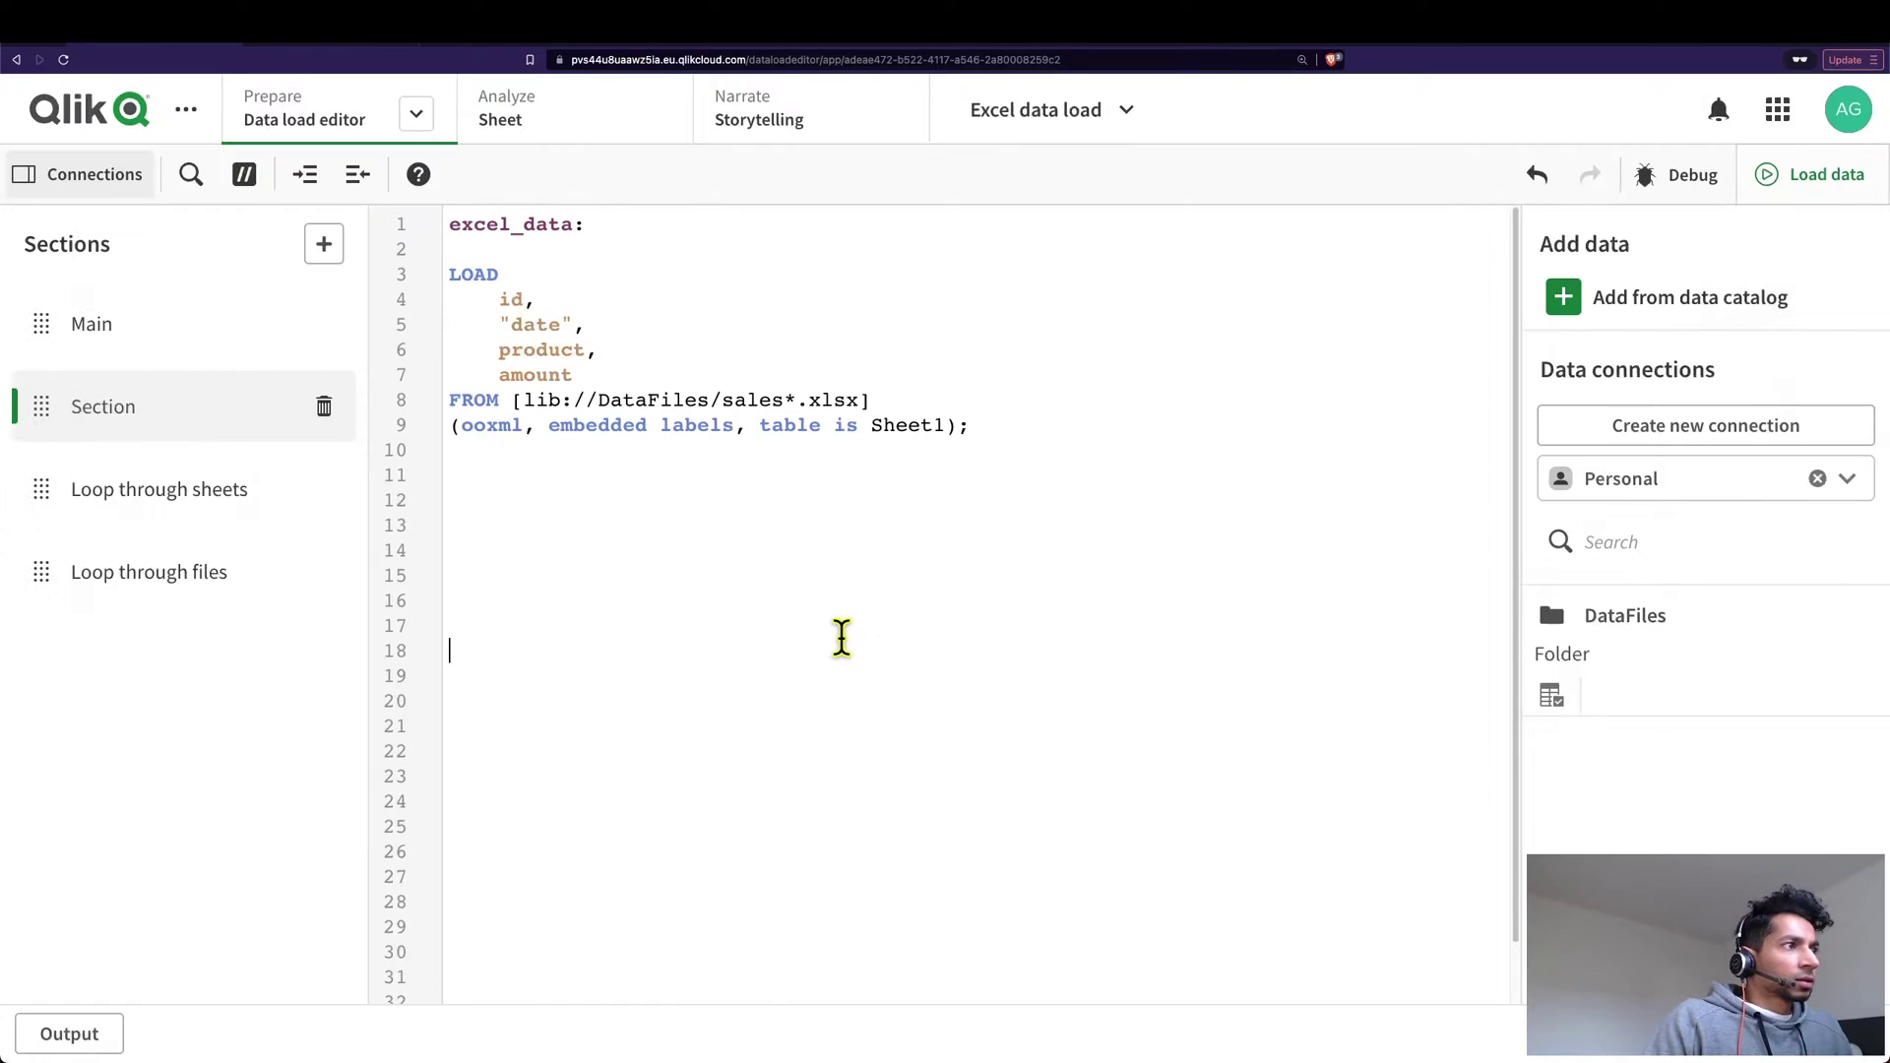
left_click(840, 648)
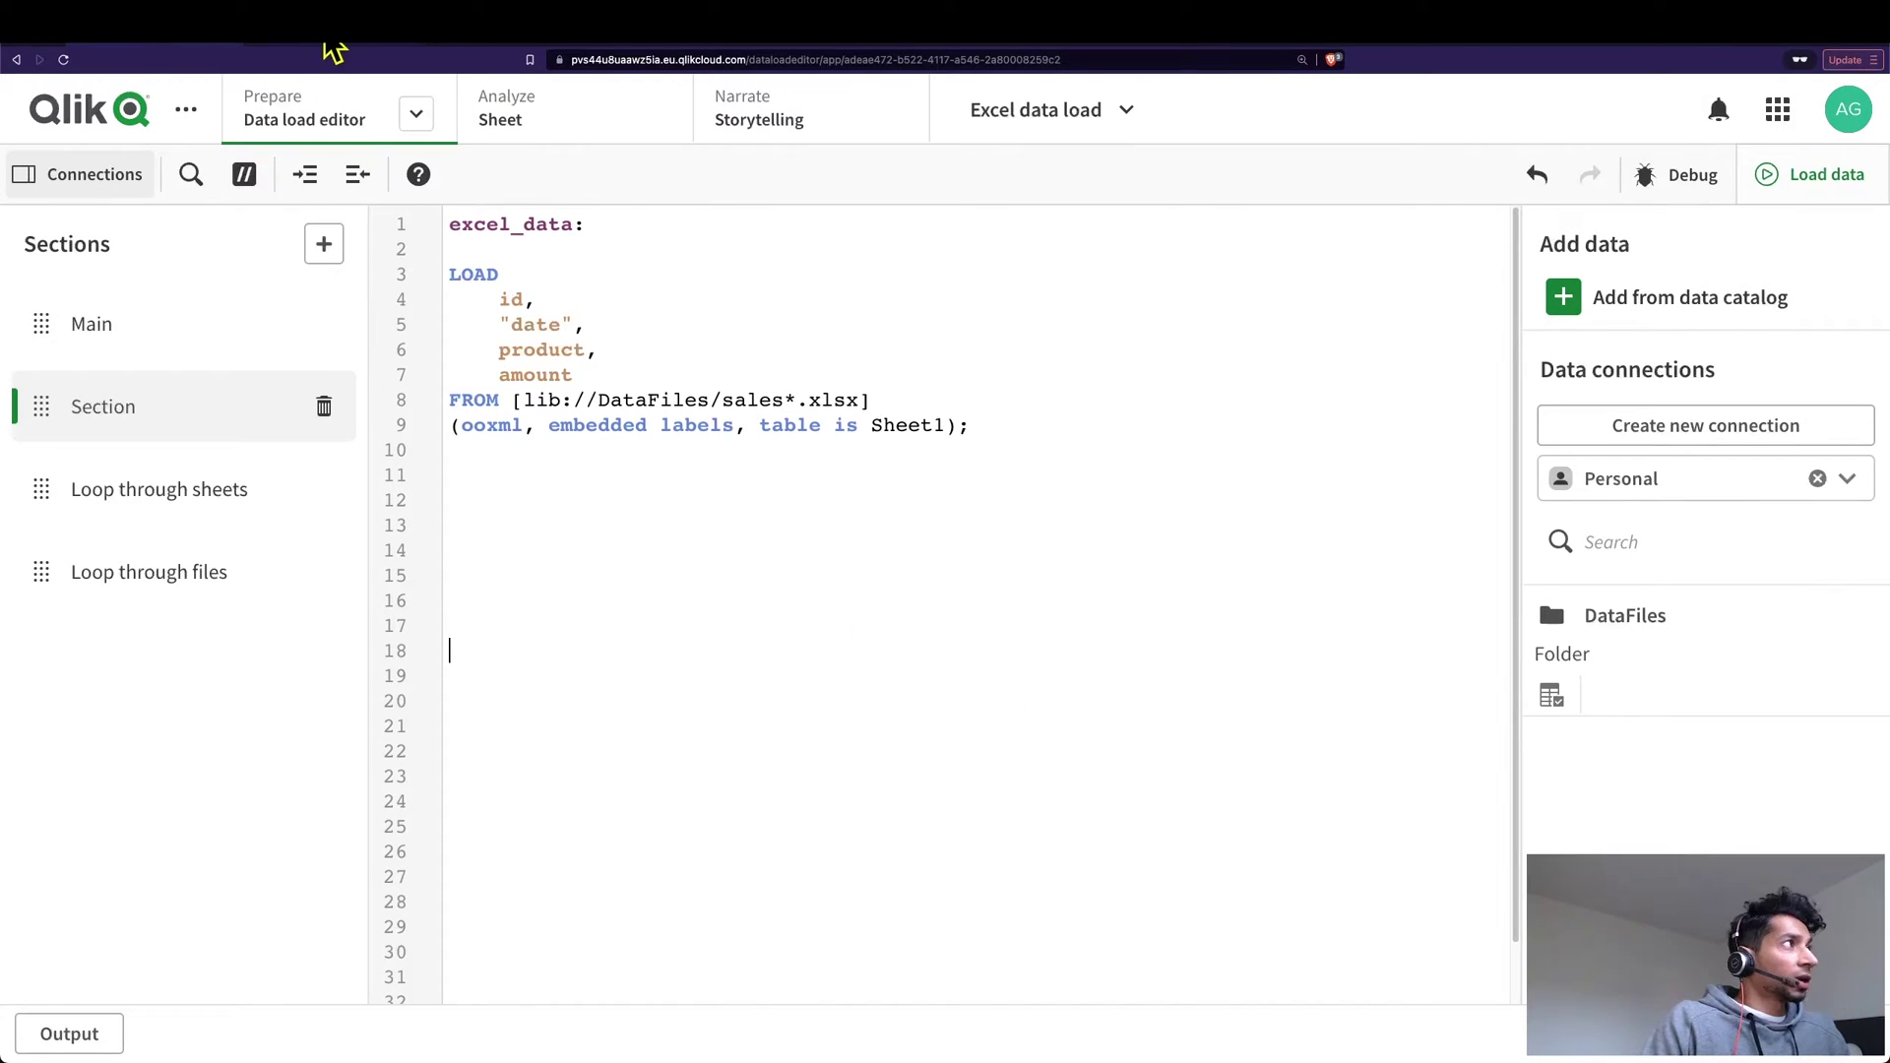
left_click(384, 56)
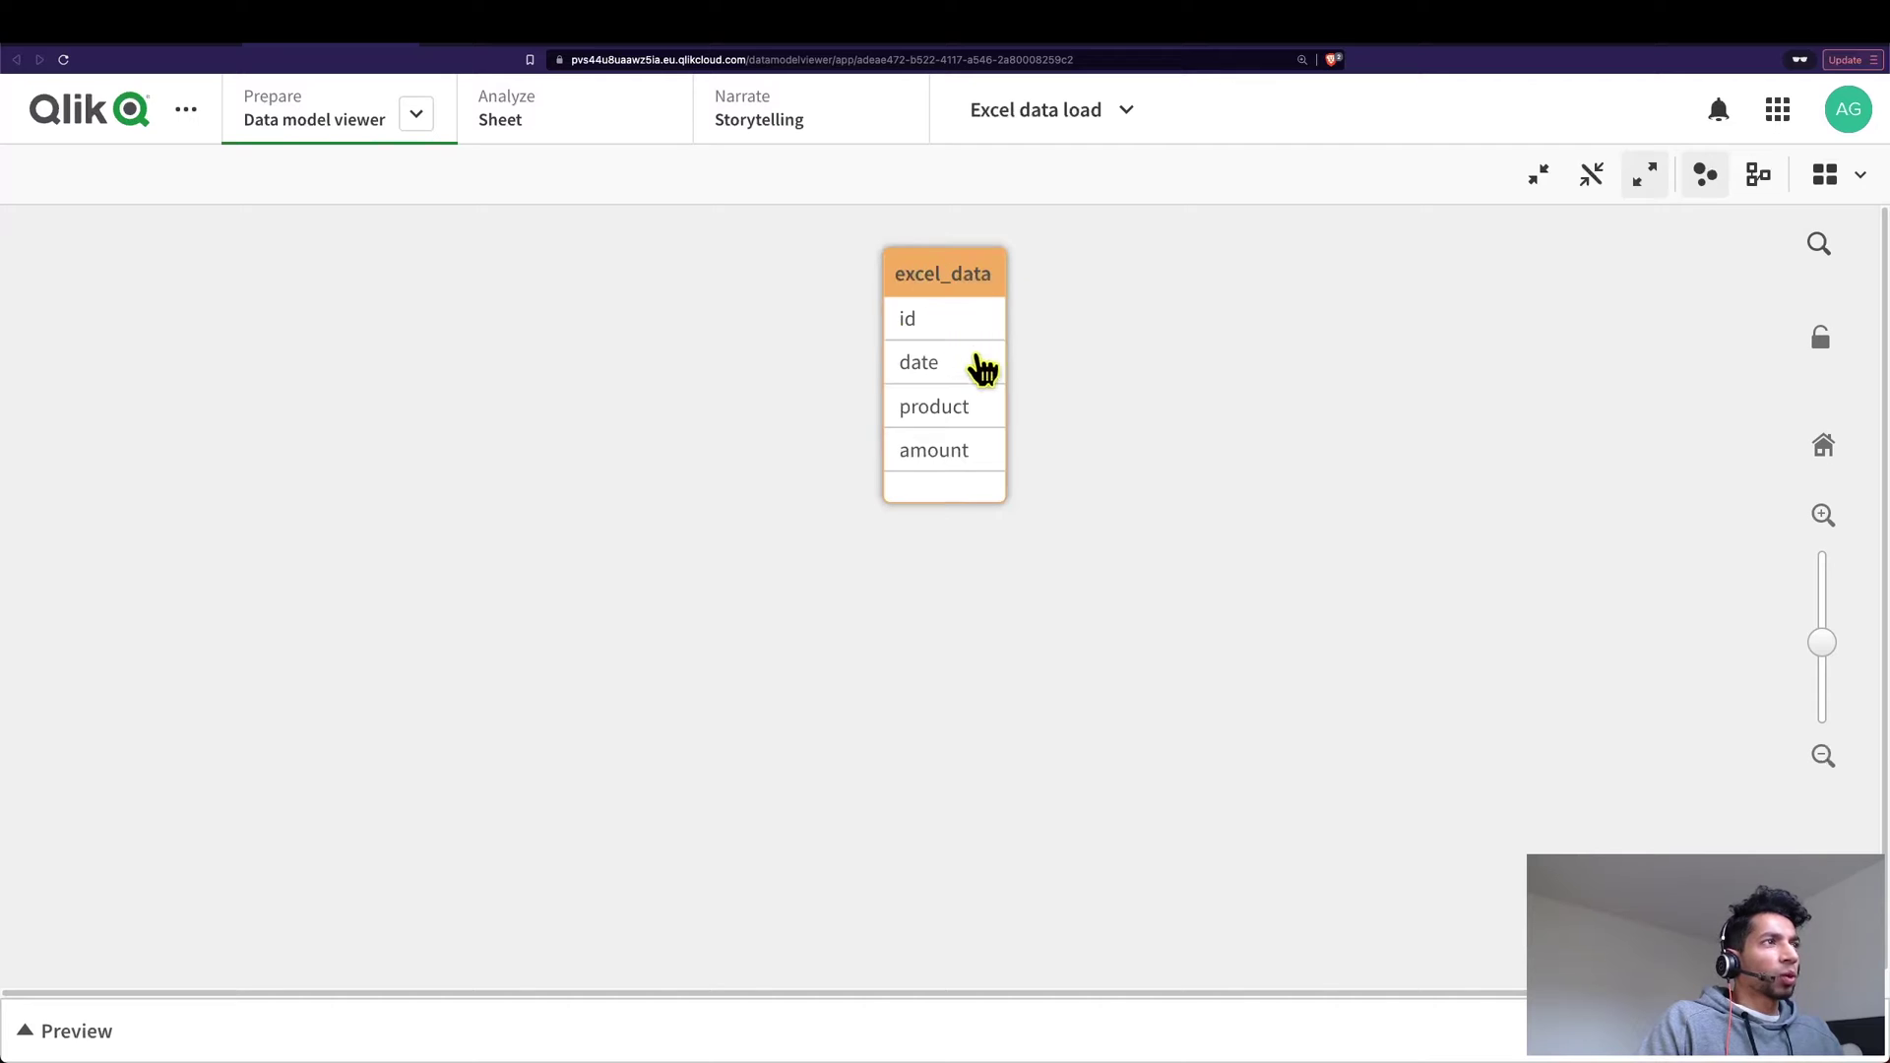
left_click(148, 1029)
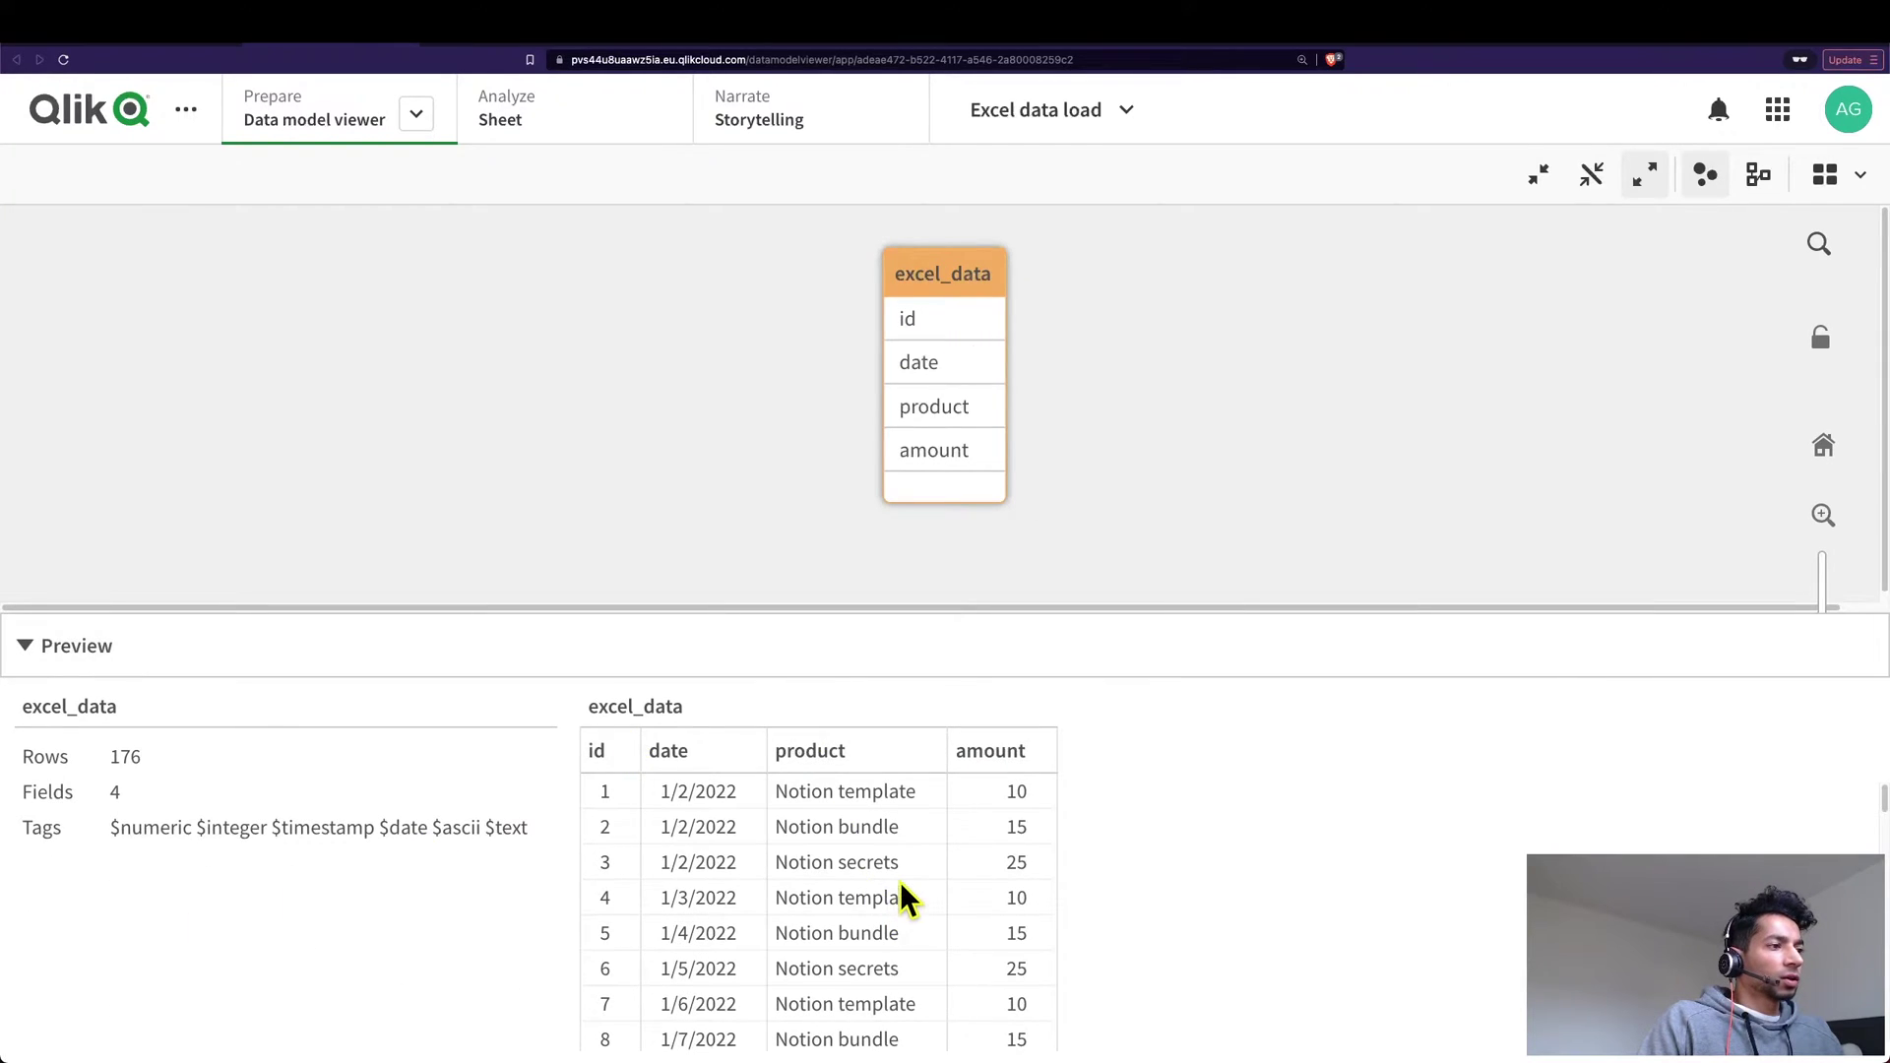
scroll(900, 883, "down", 10)
scroll(890, 884, "up", 10)
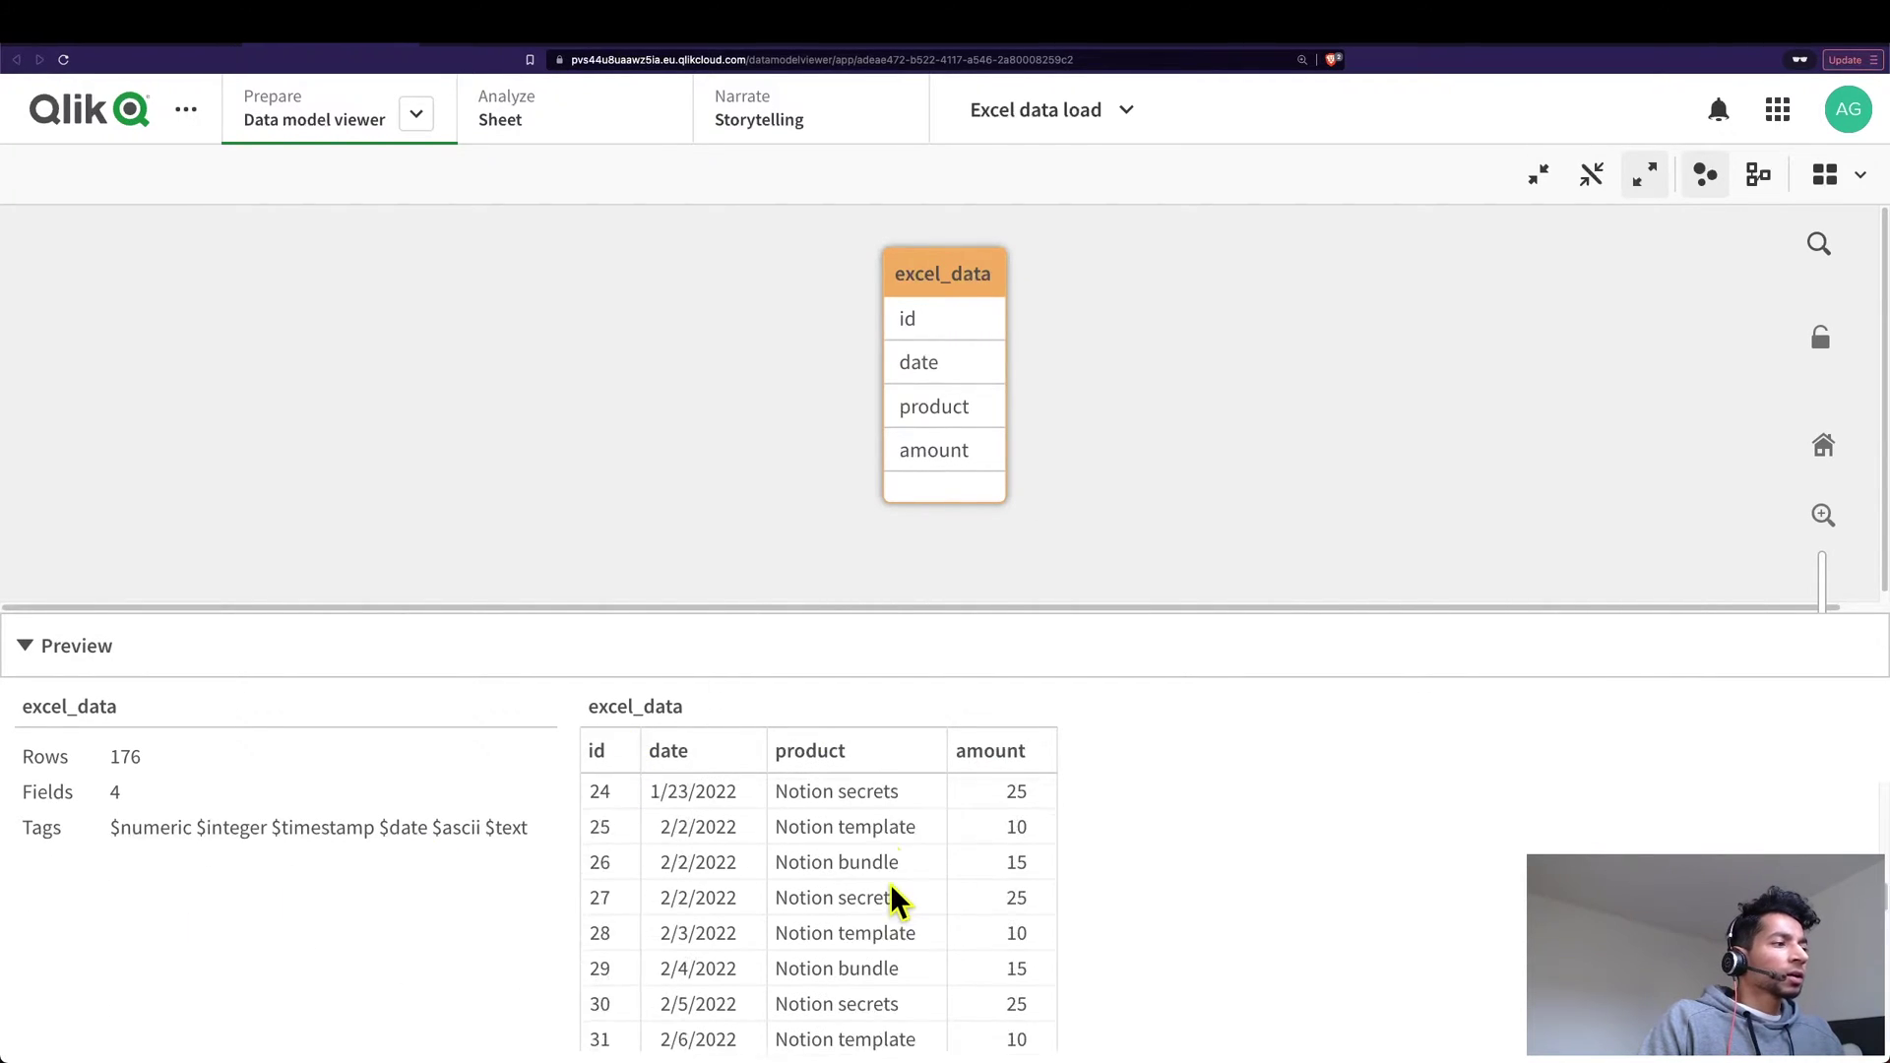
left_click(182, 49)
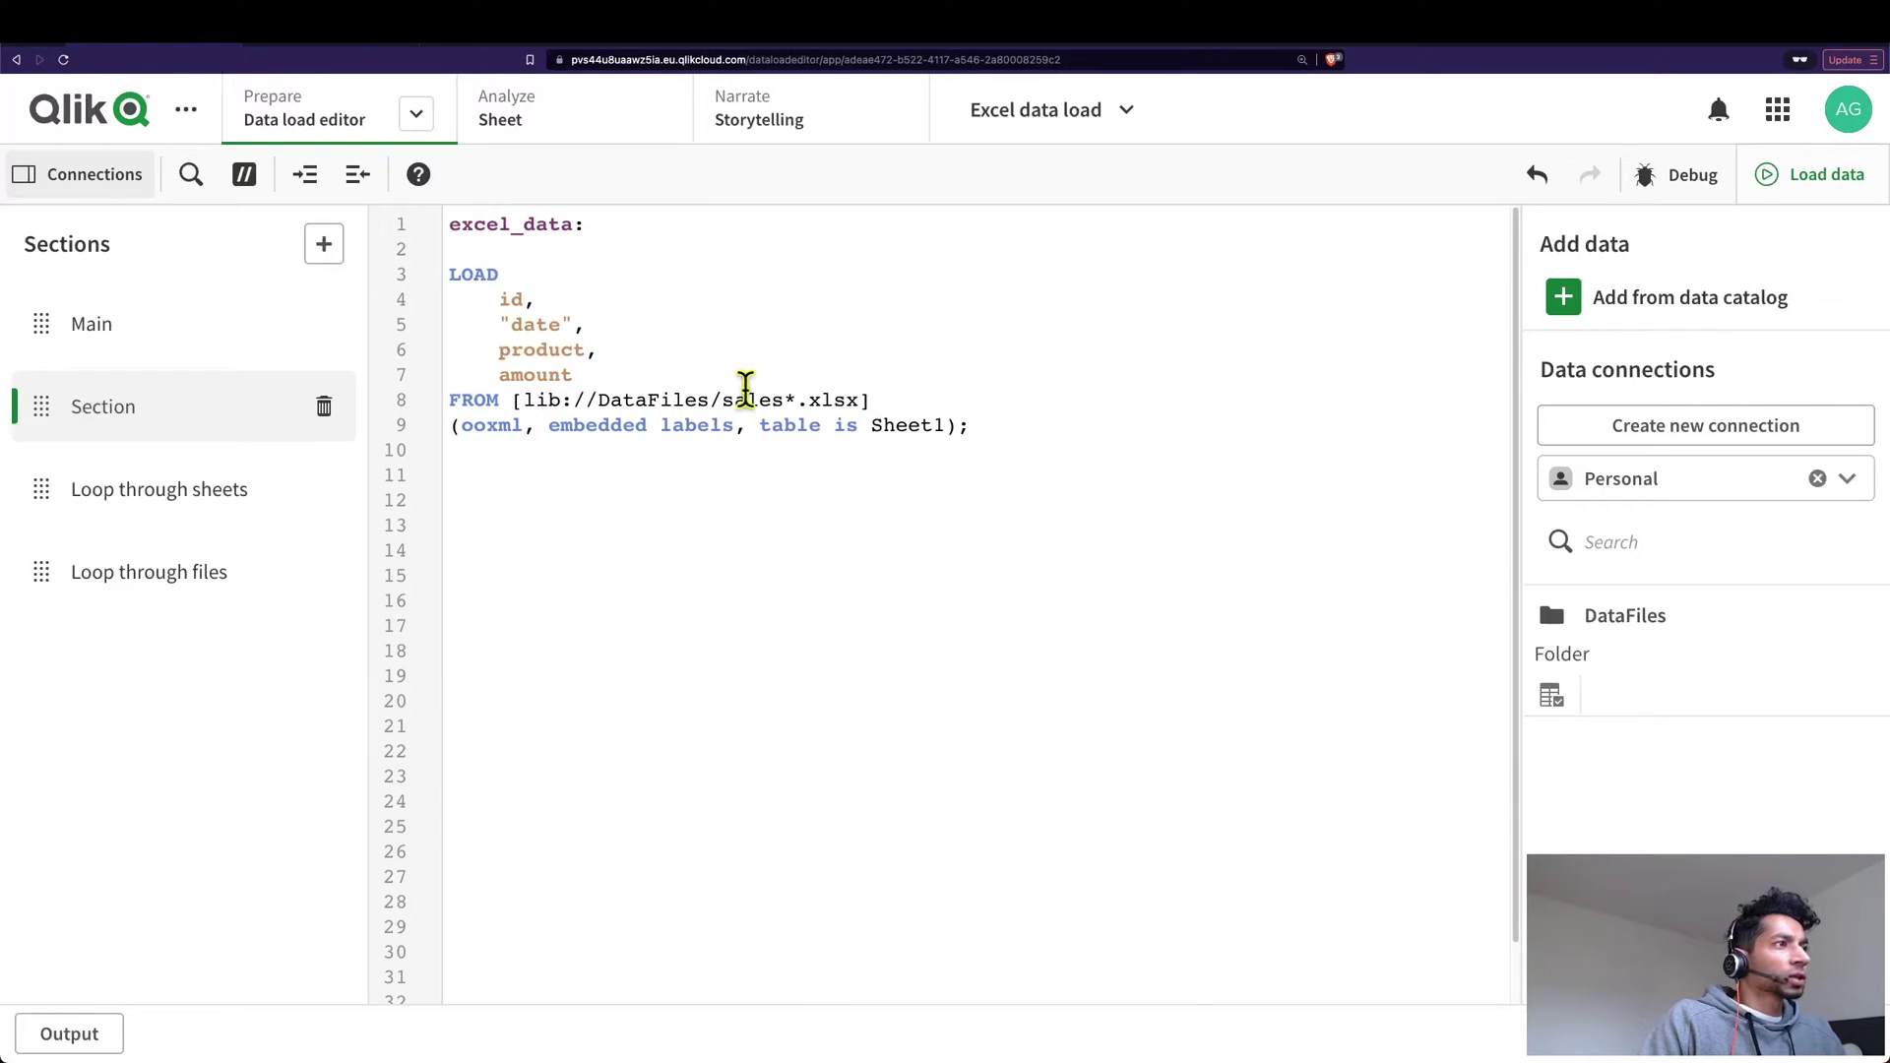
Shorten the file pattern from sales* to s* so the path reads DataFiles/s*.xlsx
left_click_drag(796, 399, 721, 400)
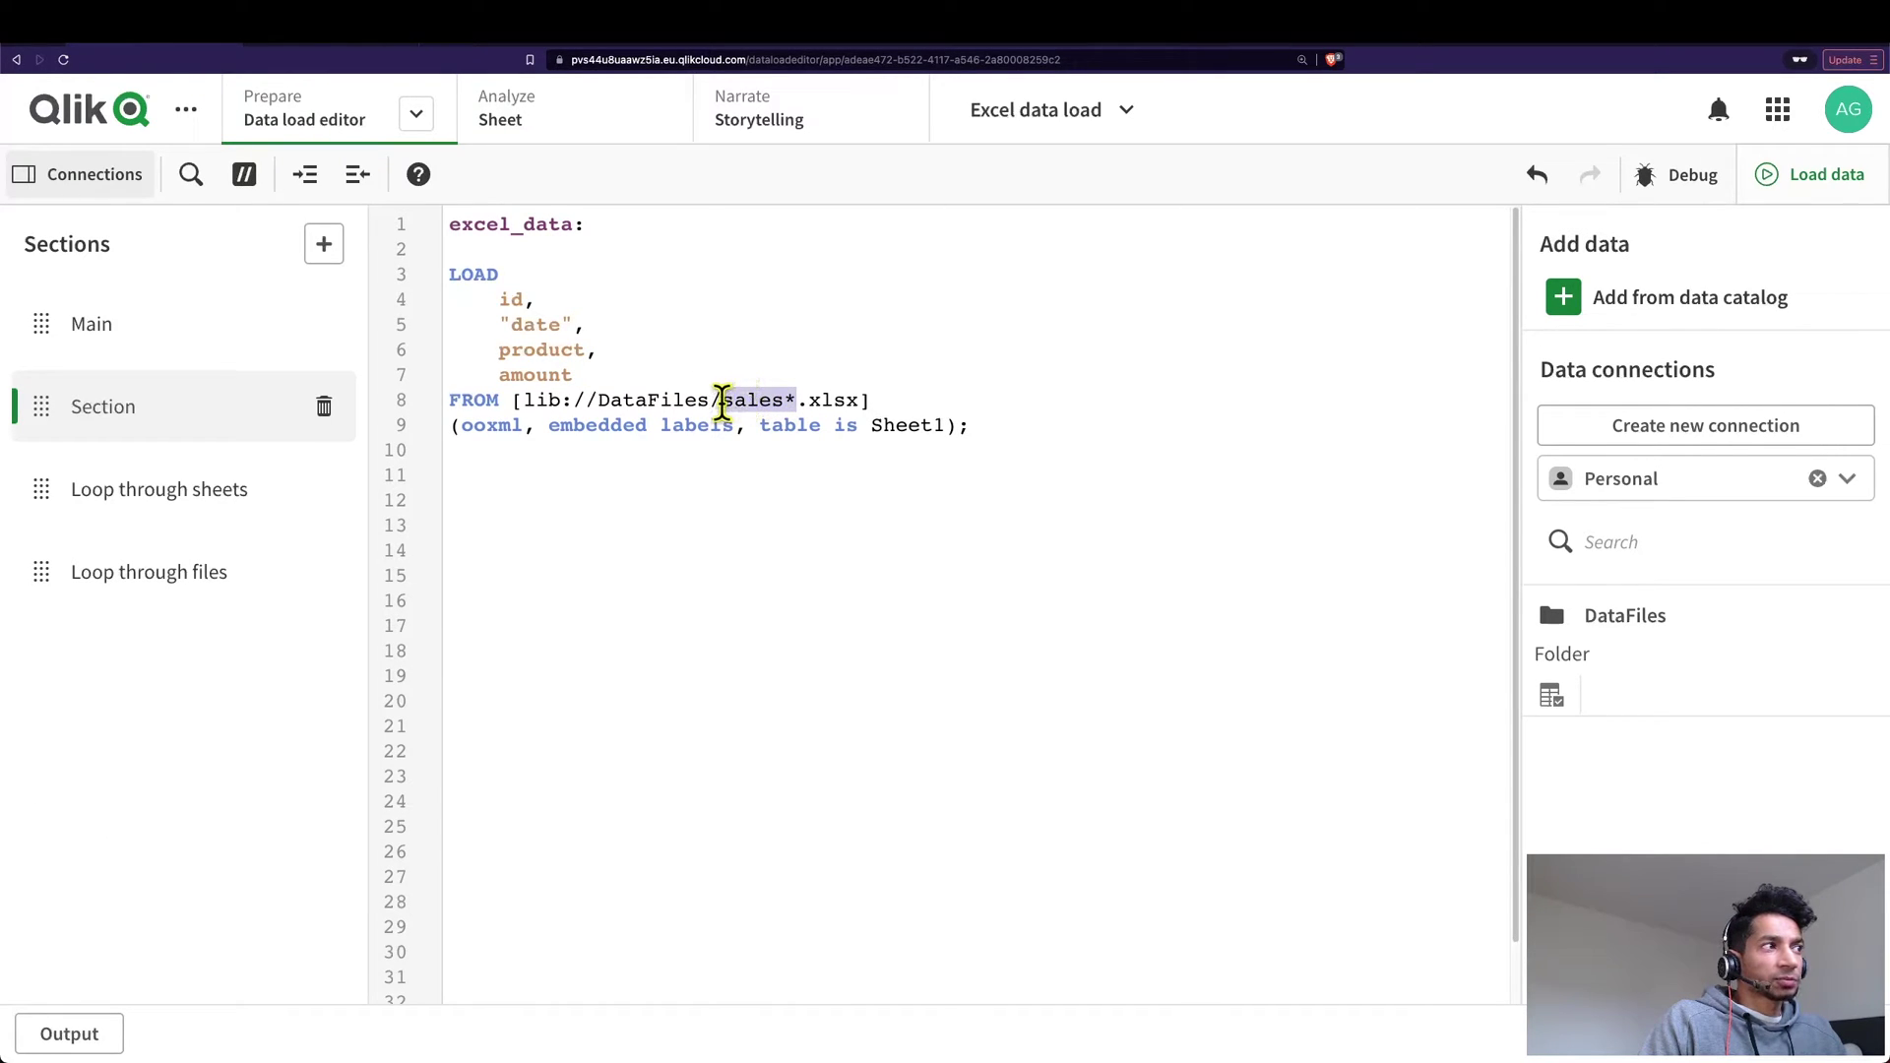
left_click(811, 584)
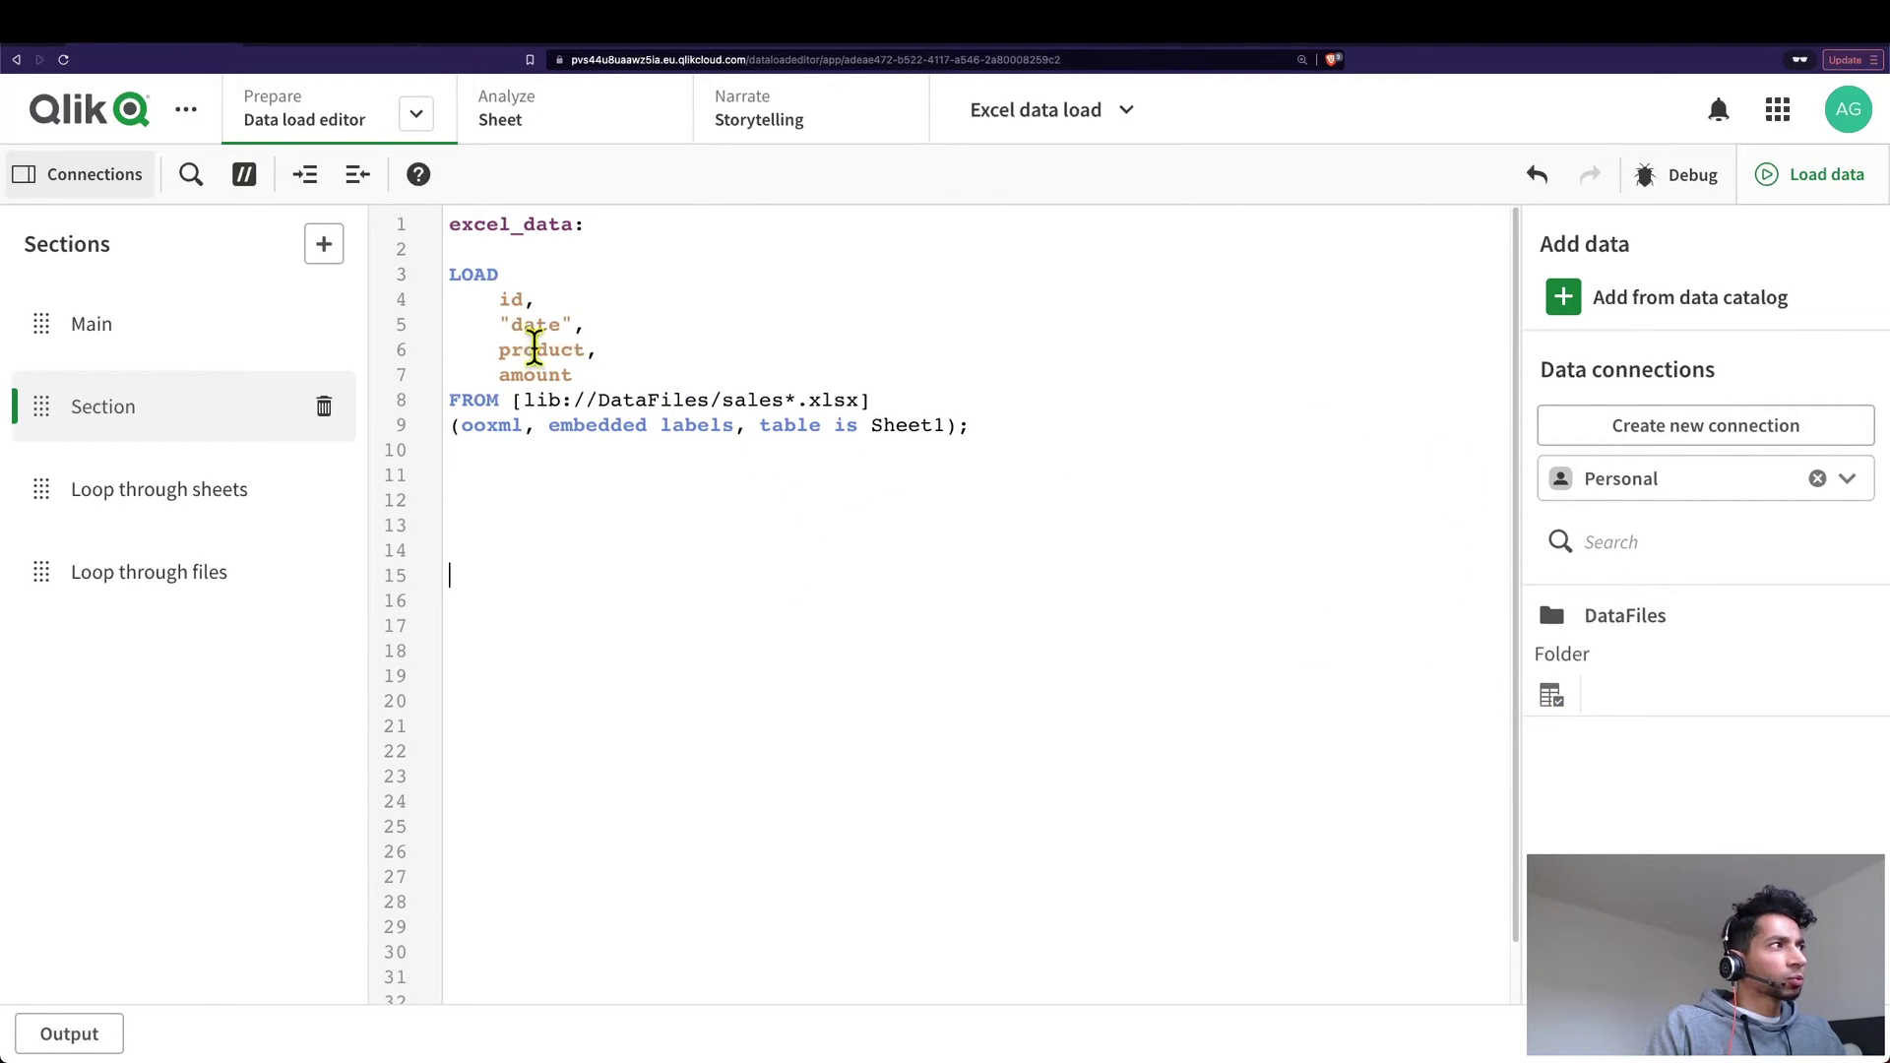
mouse_move(497, 293)
left_mouse_down()
mouse_move(600, 368)
mouse_move(506, 283)
left_mouse_up()
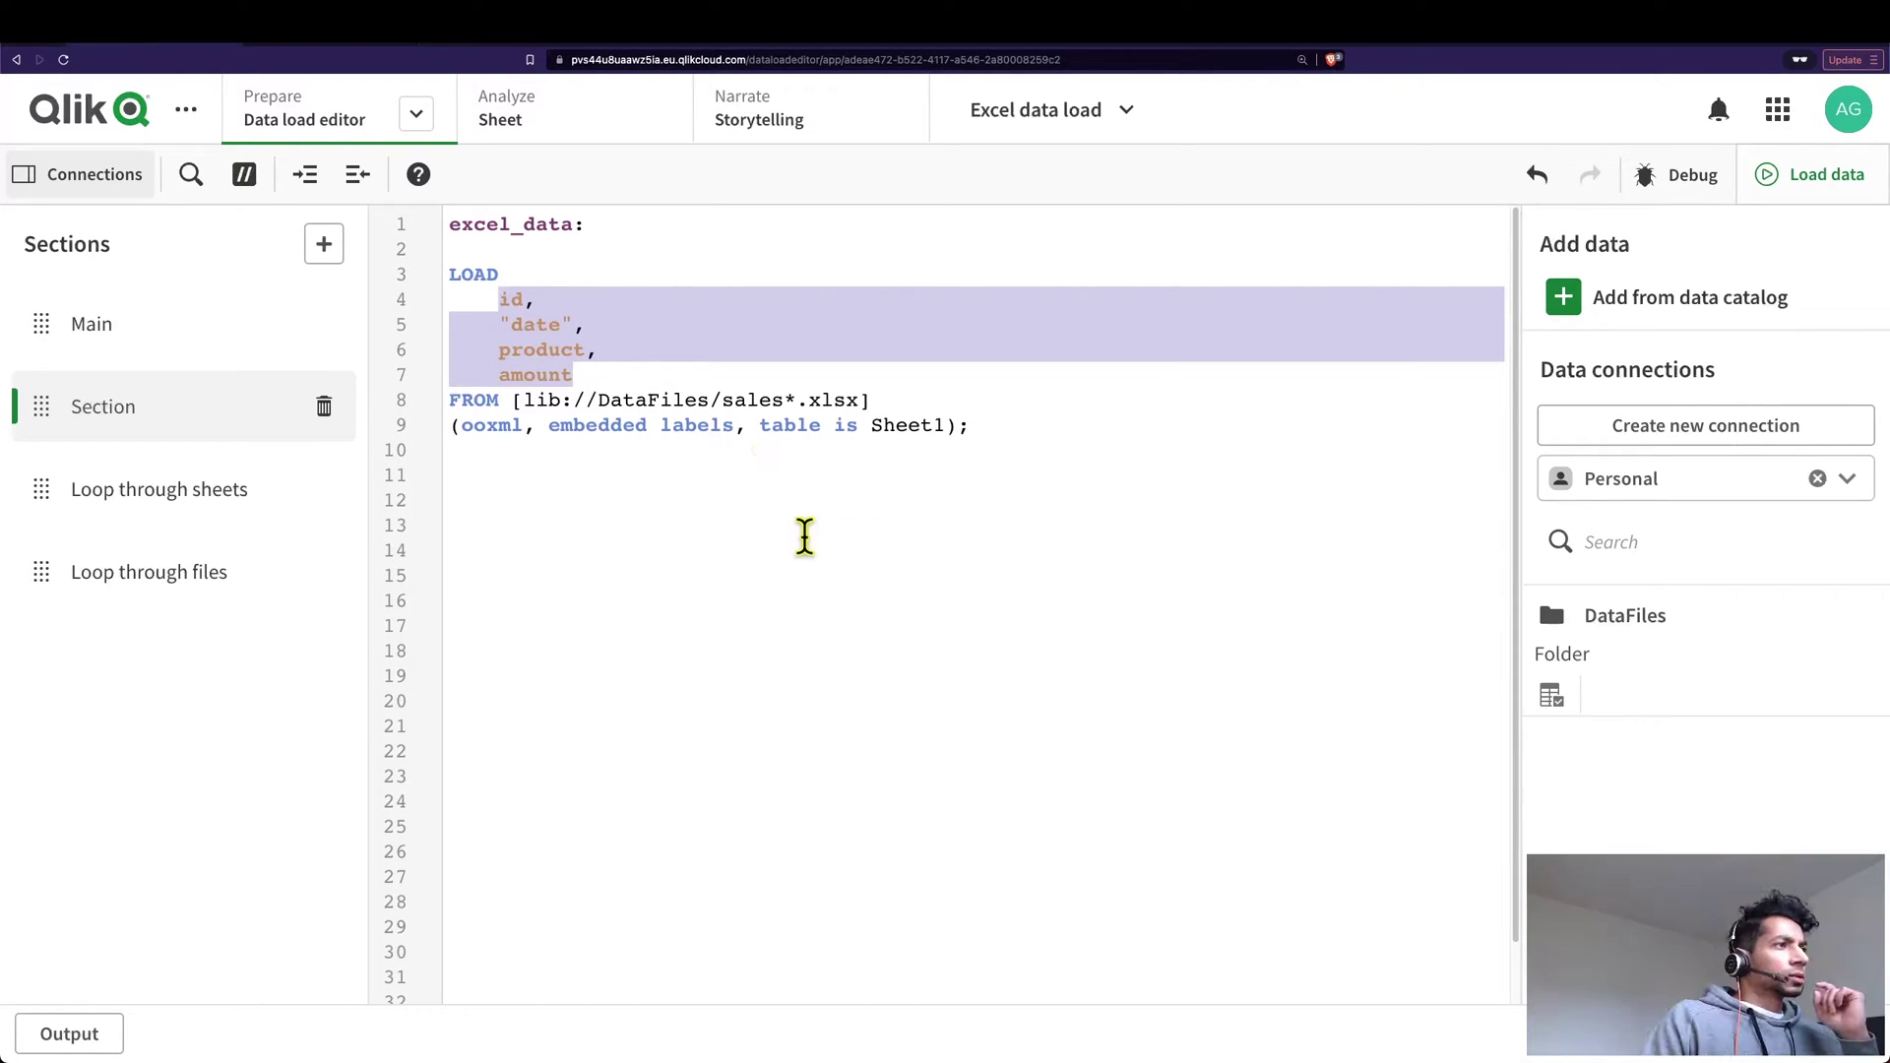
left_click_drag(784, 400, 746, 404)
key("BackSpace")
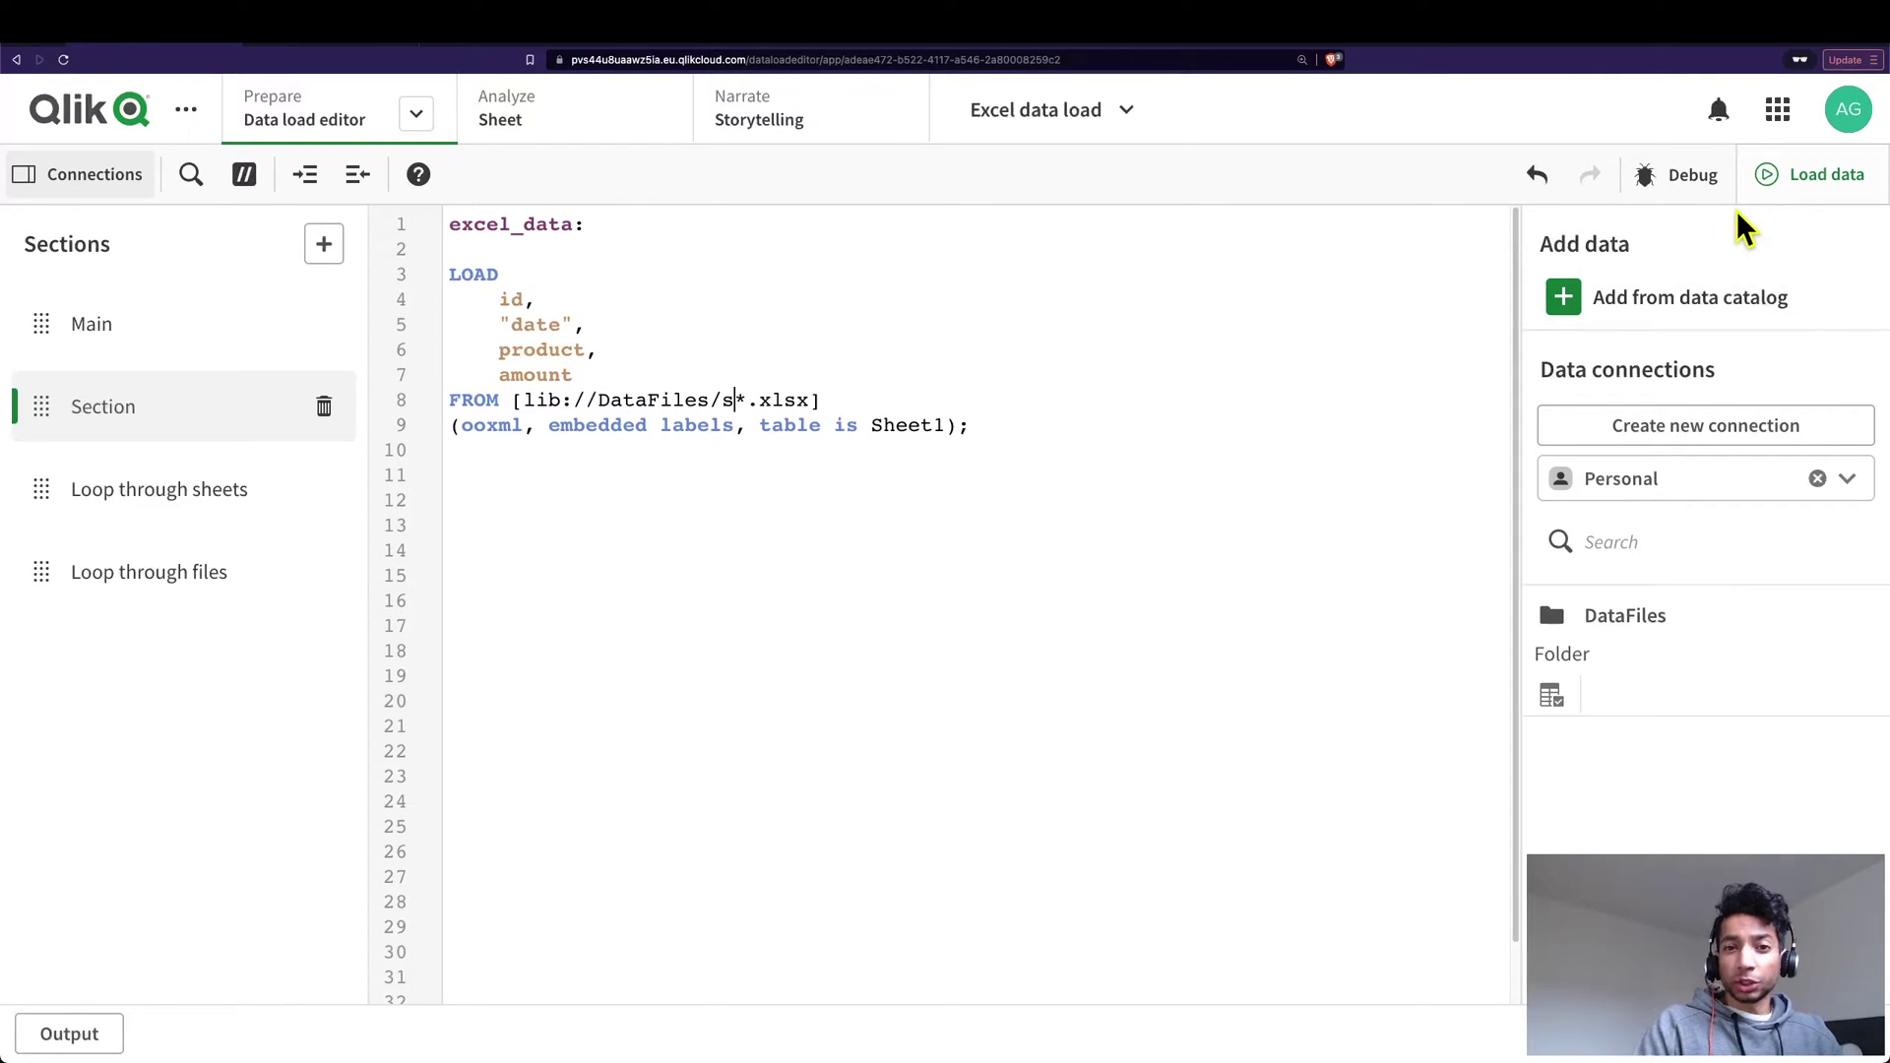
Reload with s*, dismiss the field-not-found error, and replace the field list with *
left_click(1778, 185)
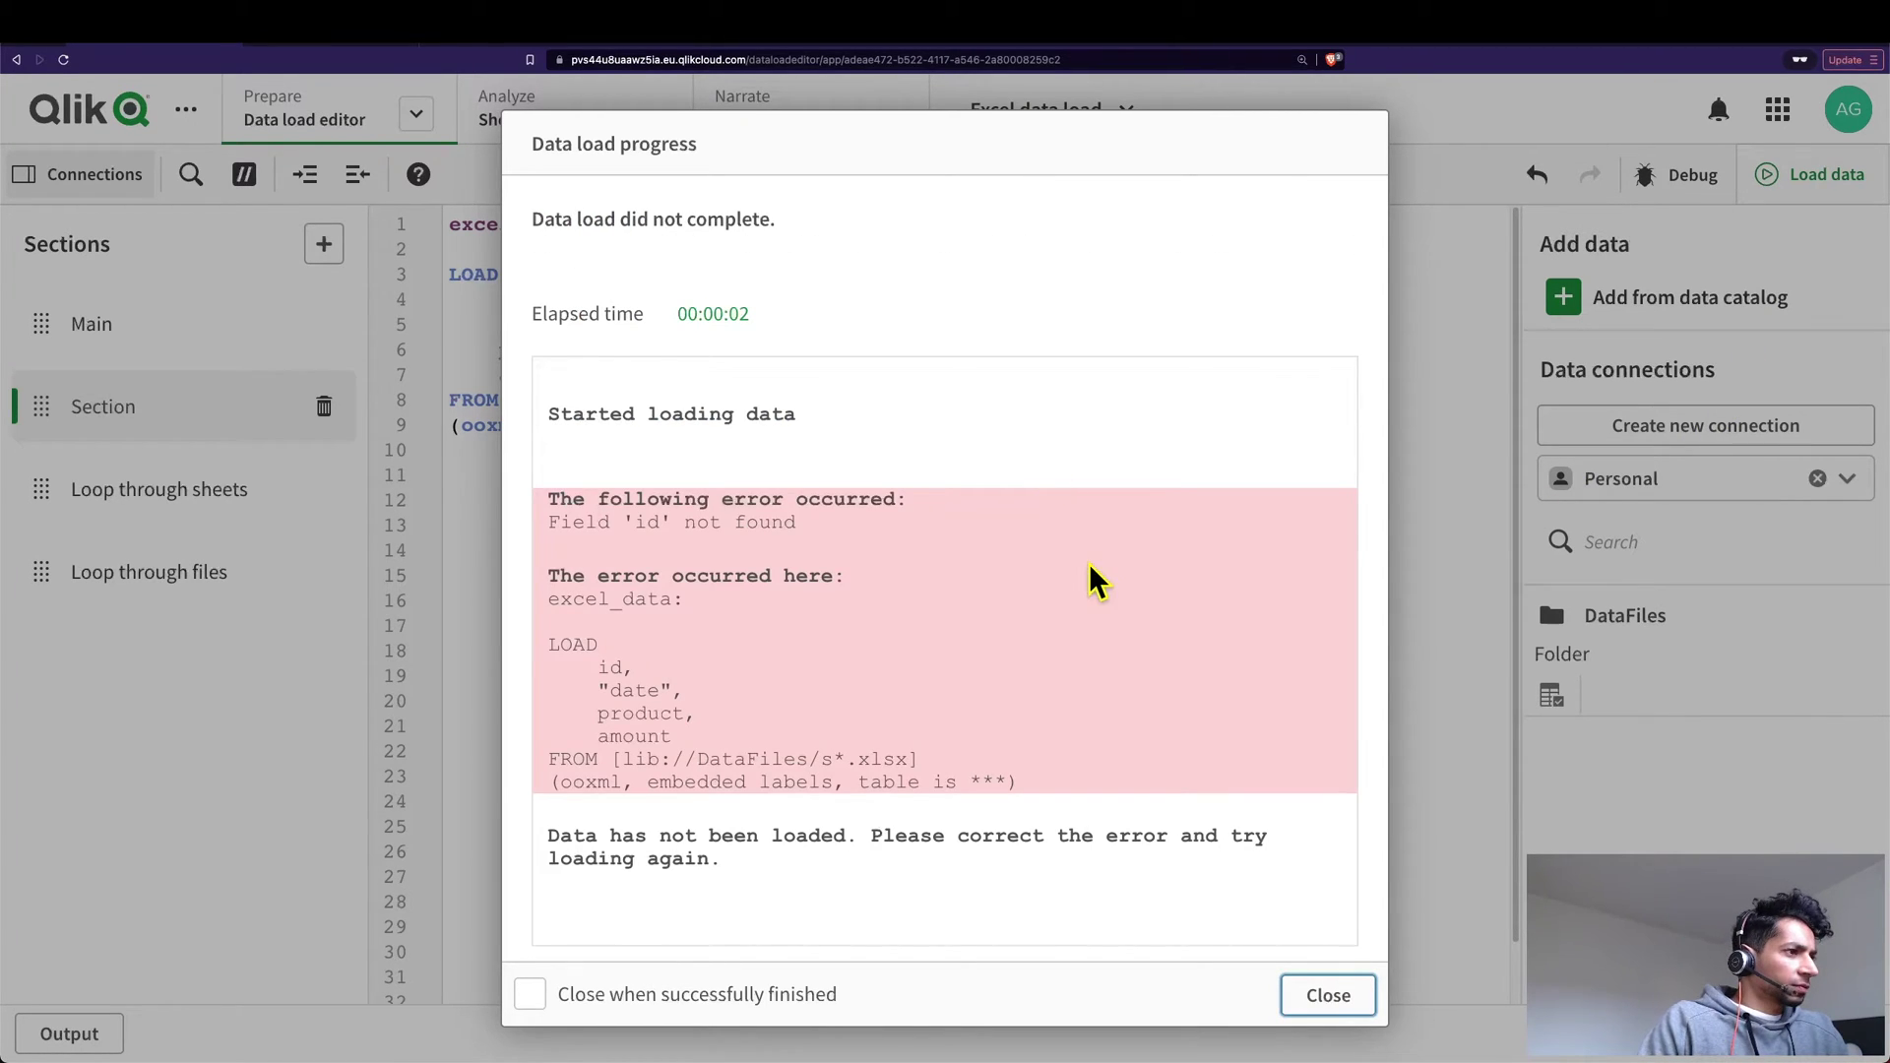
left_click(1328, 995)
left_click_drag(499, 299, 598, 374)
type("*")
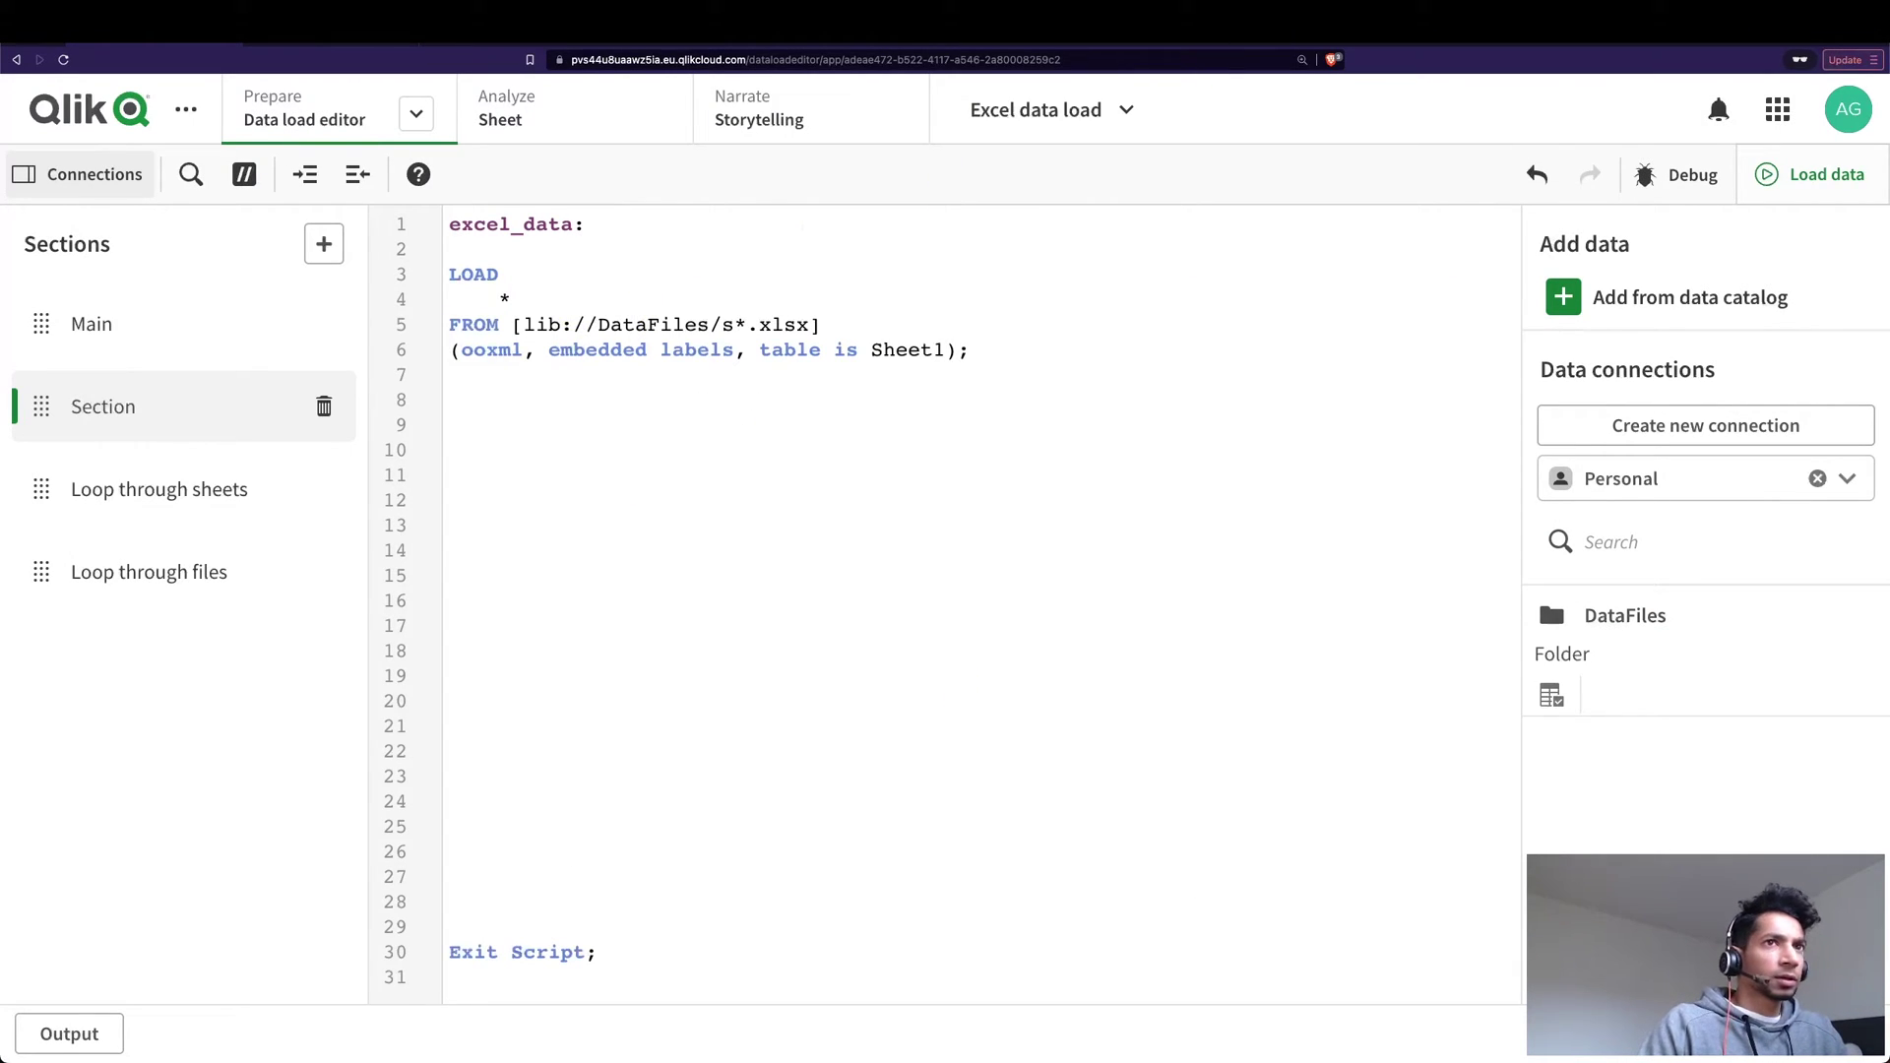
Reload the LOAD * script, fetching 176 lines successfully
left_click(1767, 177)
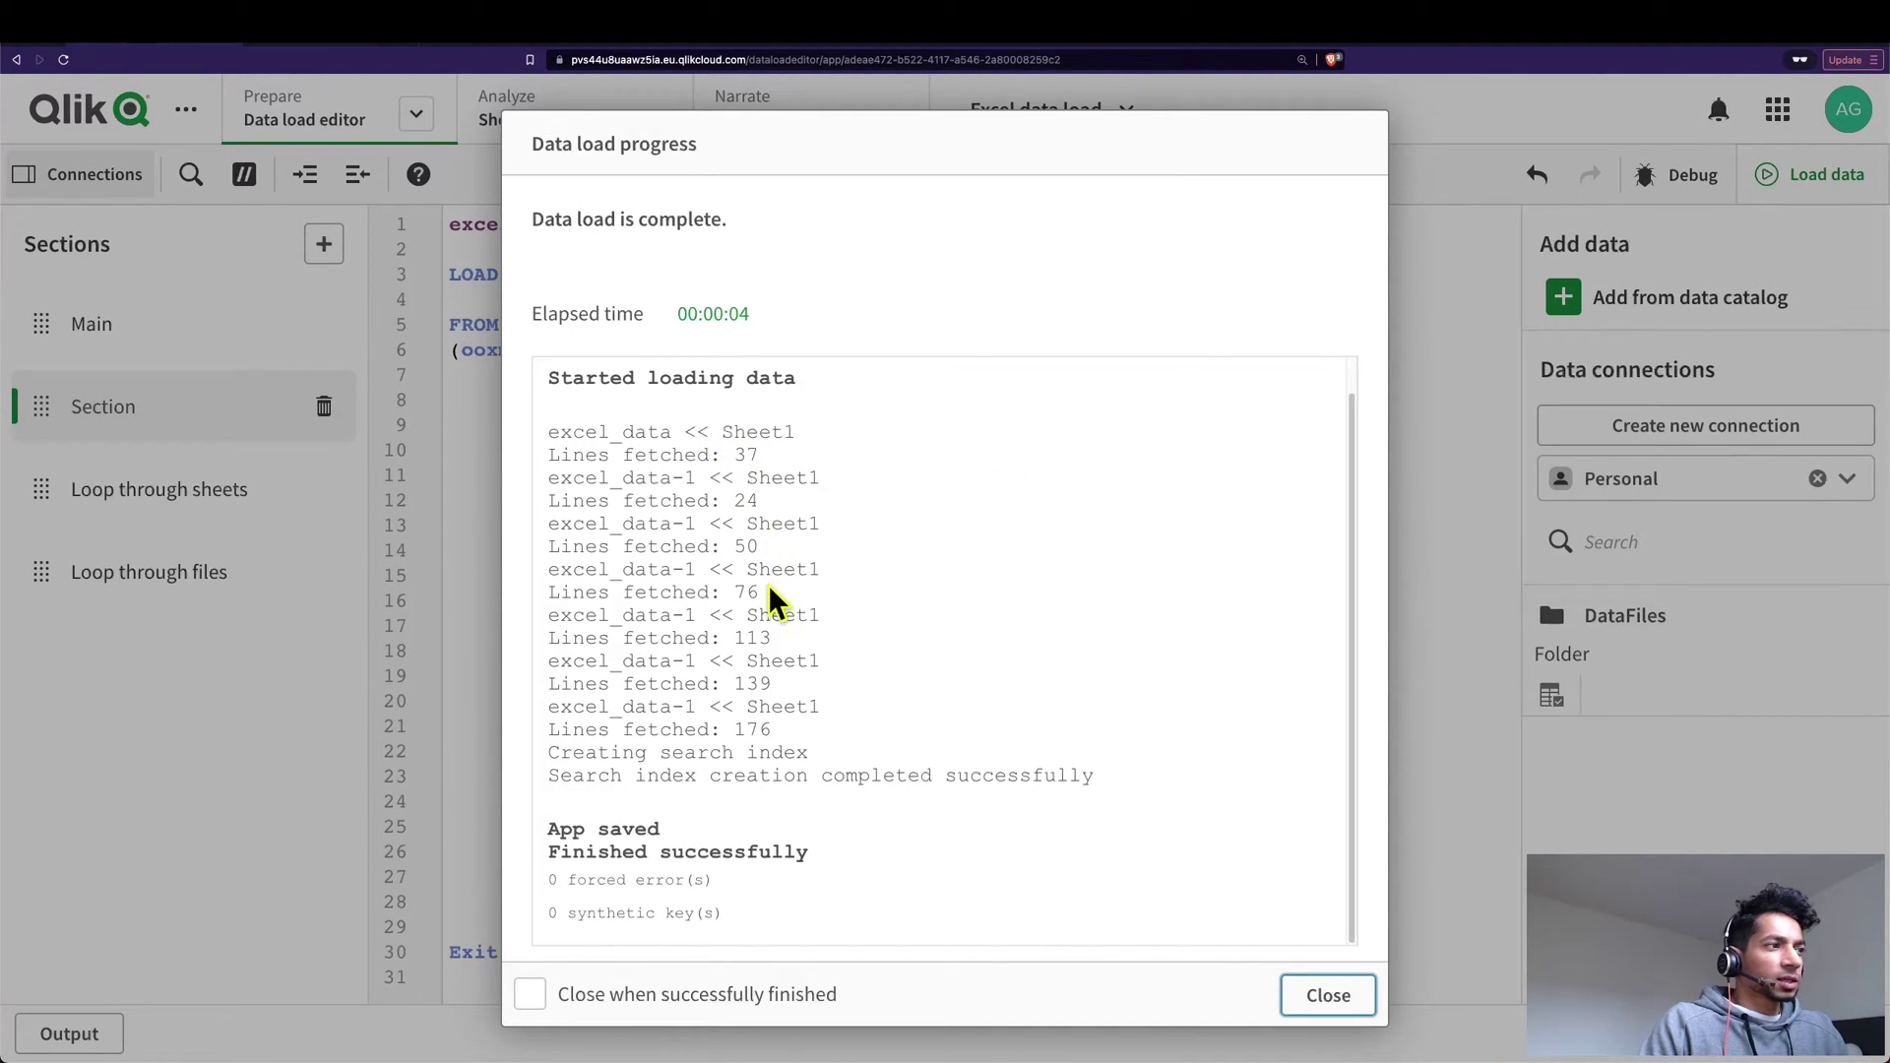
left_click(1326, 995)
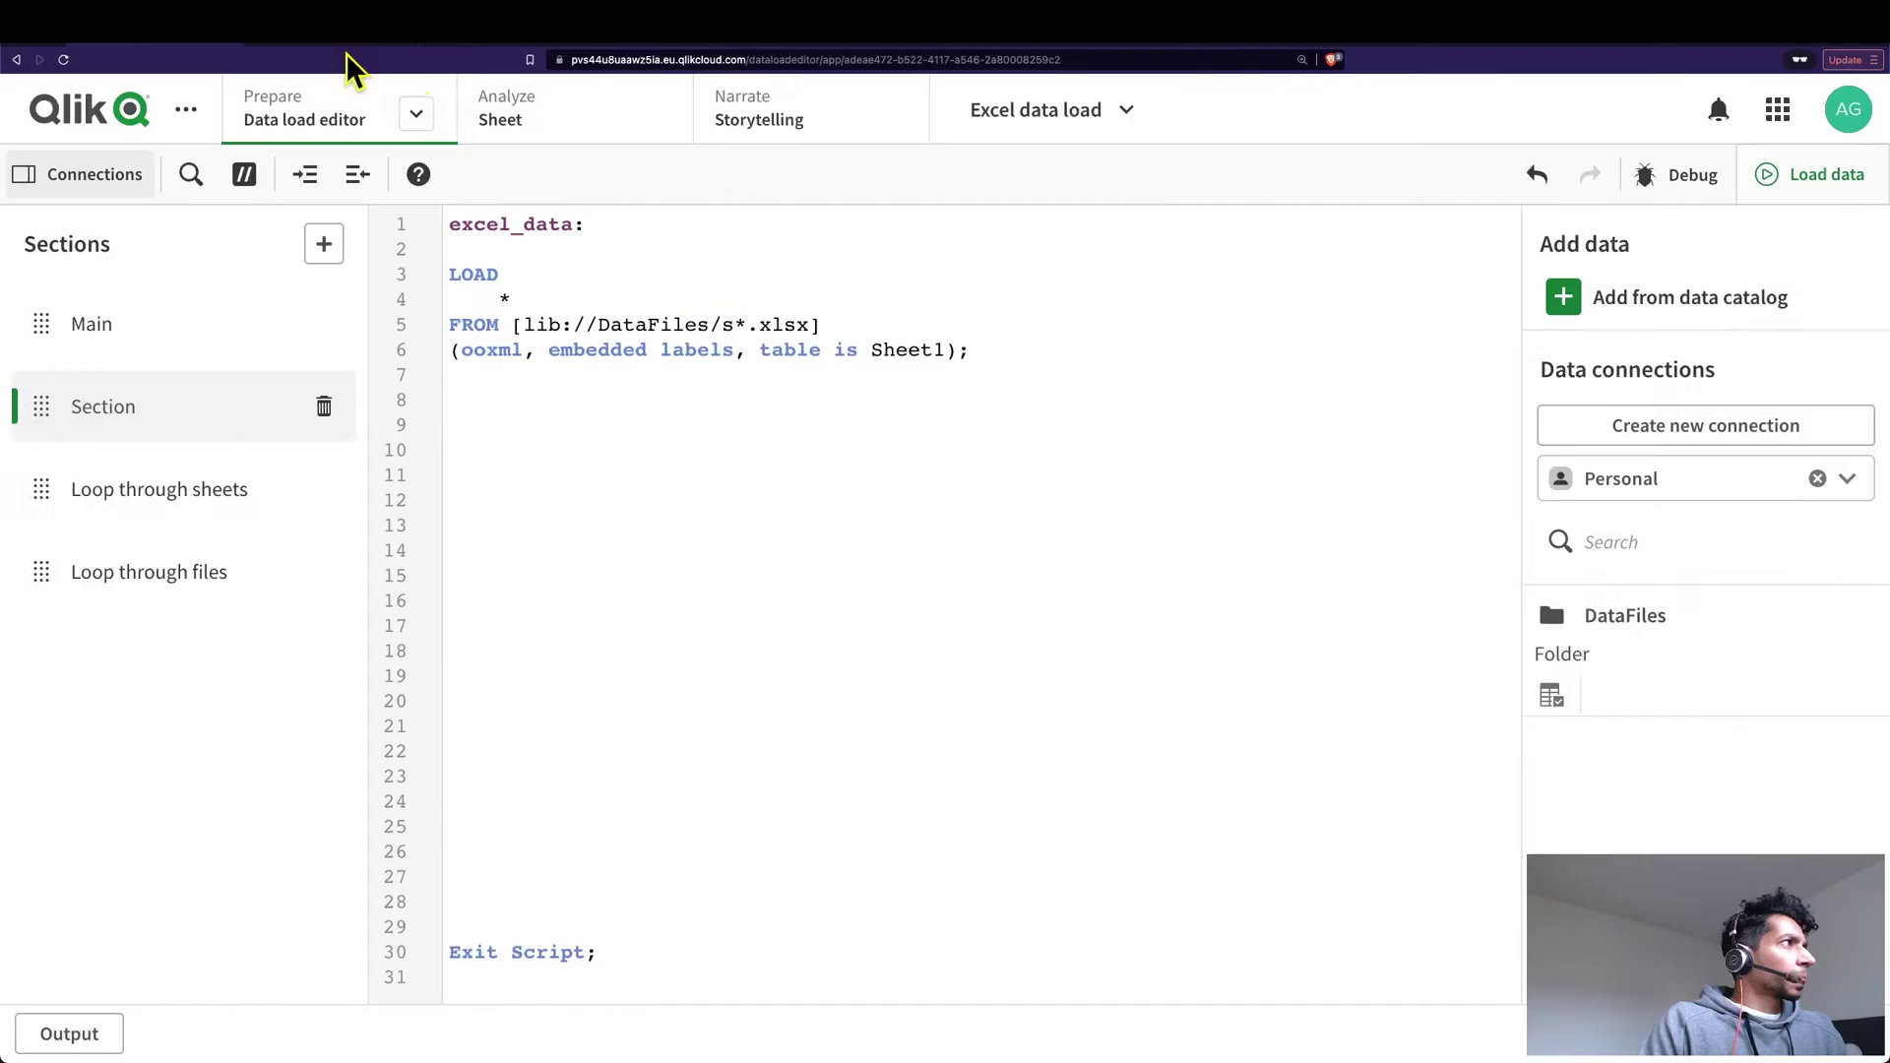
left_click_drag(726, 325, 744, 325)
left_click_drag(487, 296, 551, 300)
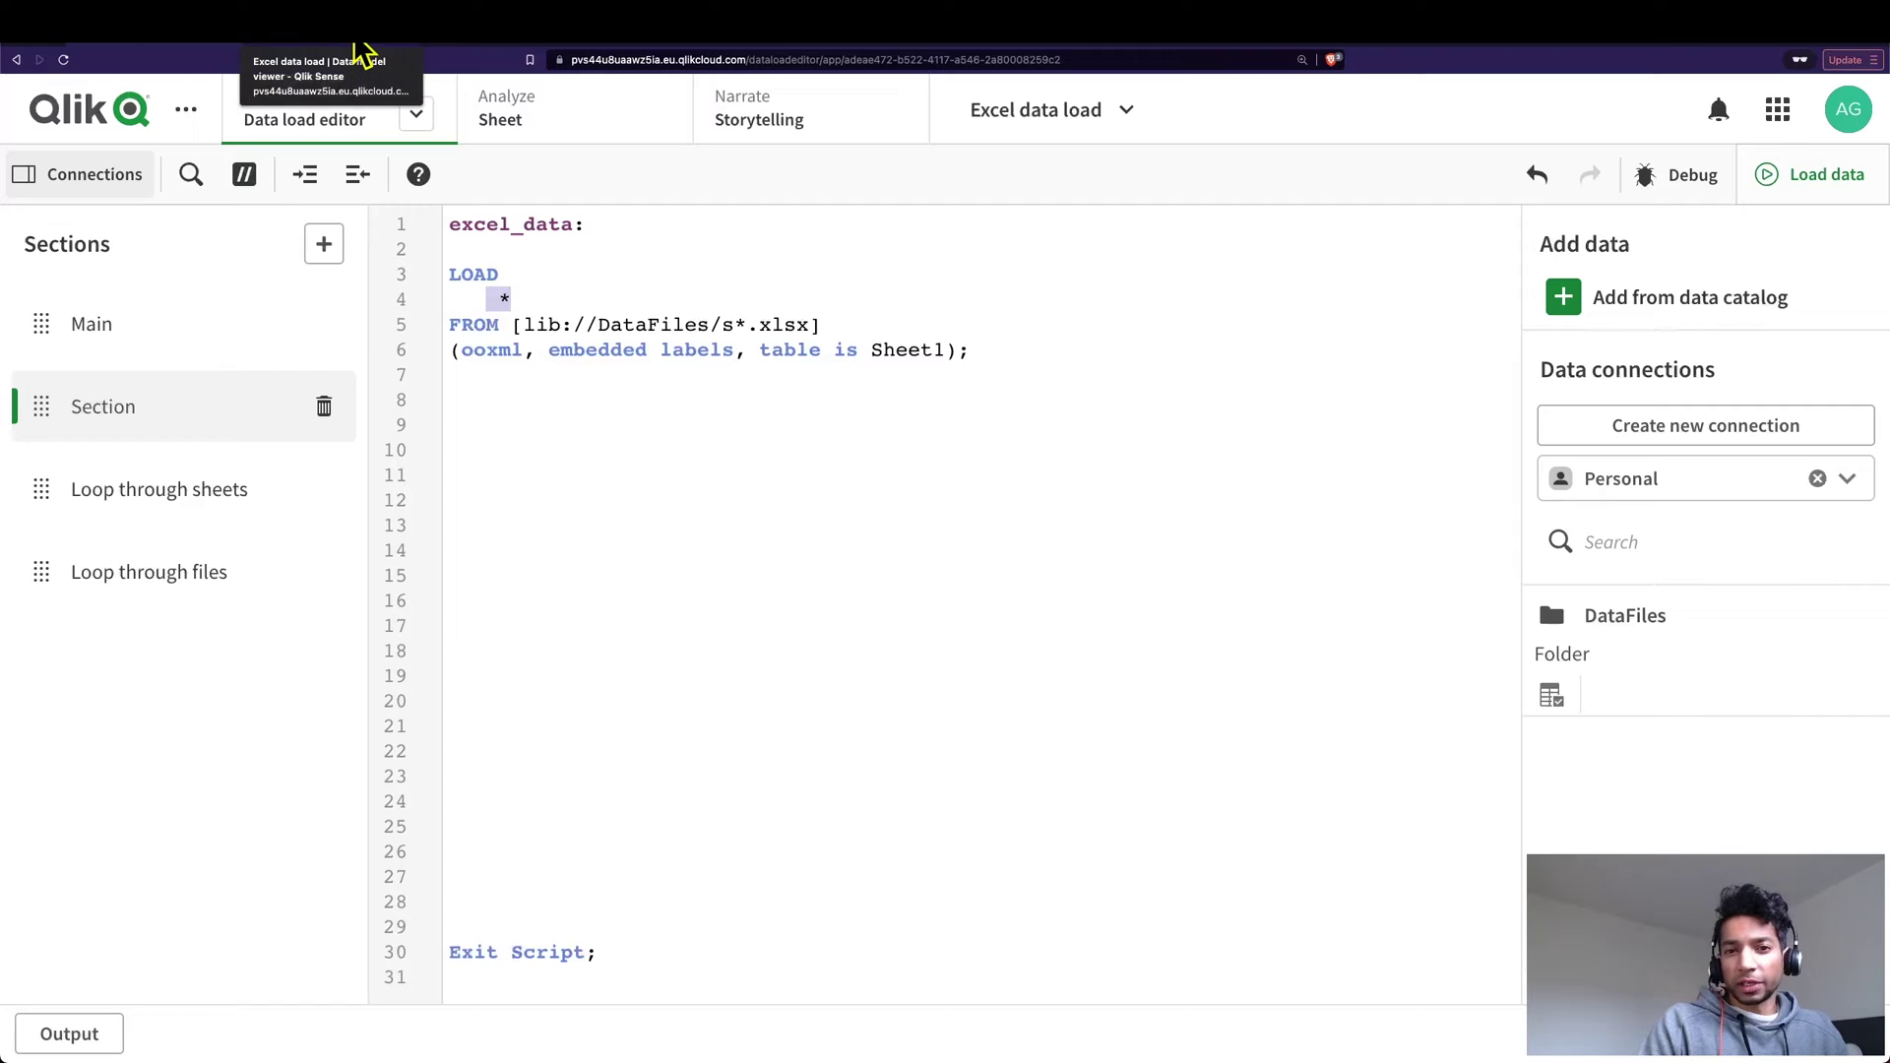
Spread out the excel_data and excel_data-1 tables, linked on date, in the data model viewer
left_click(363, 52)
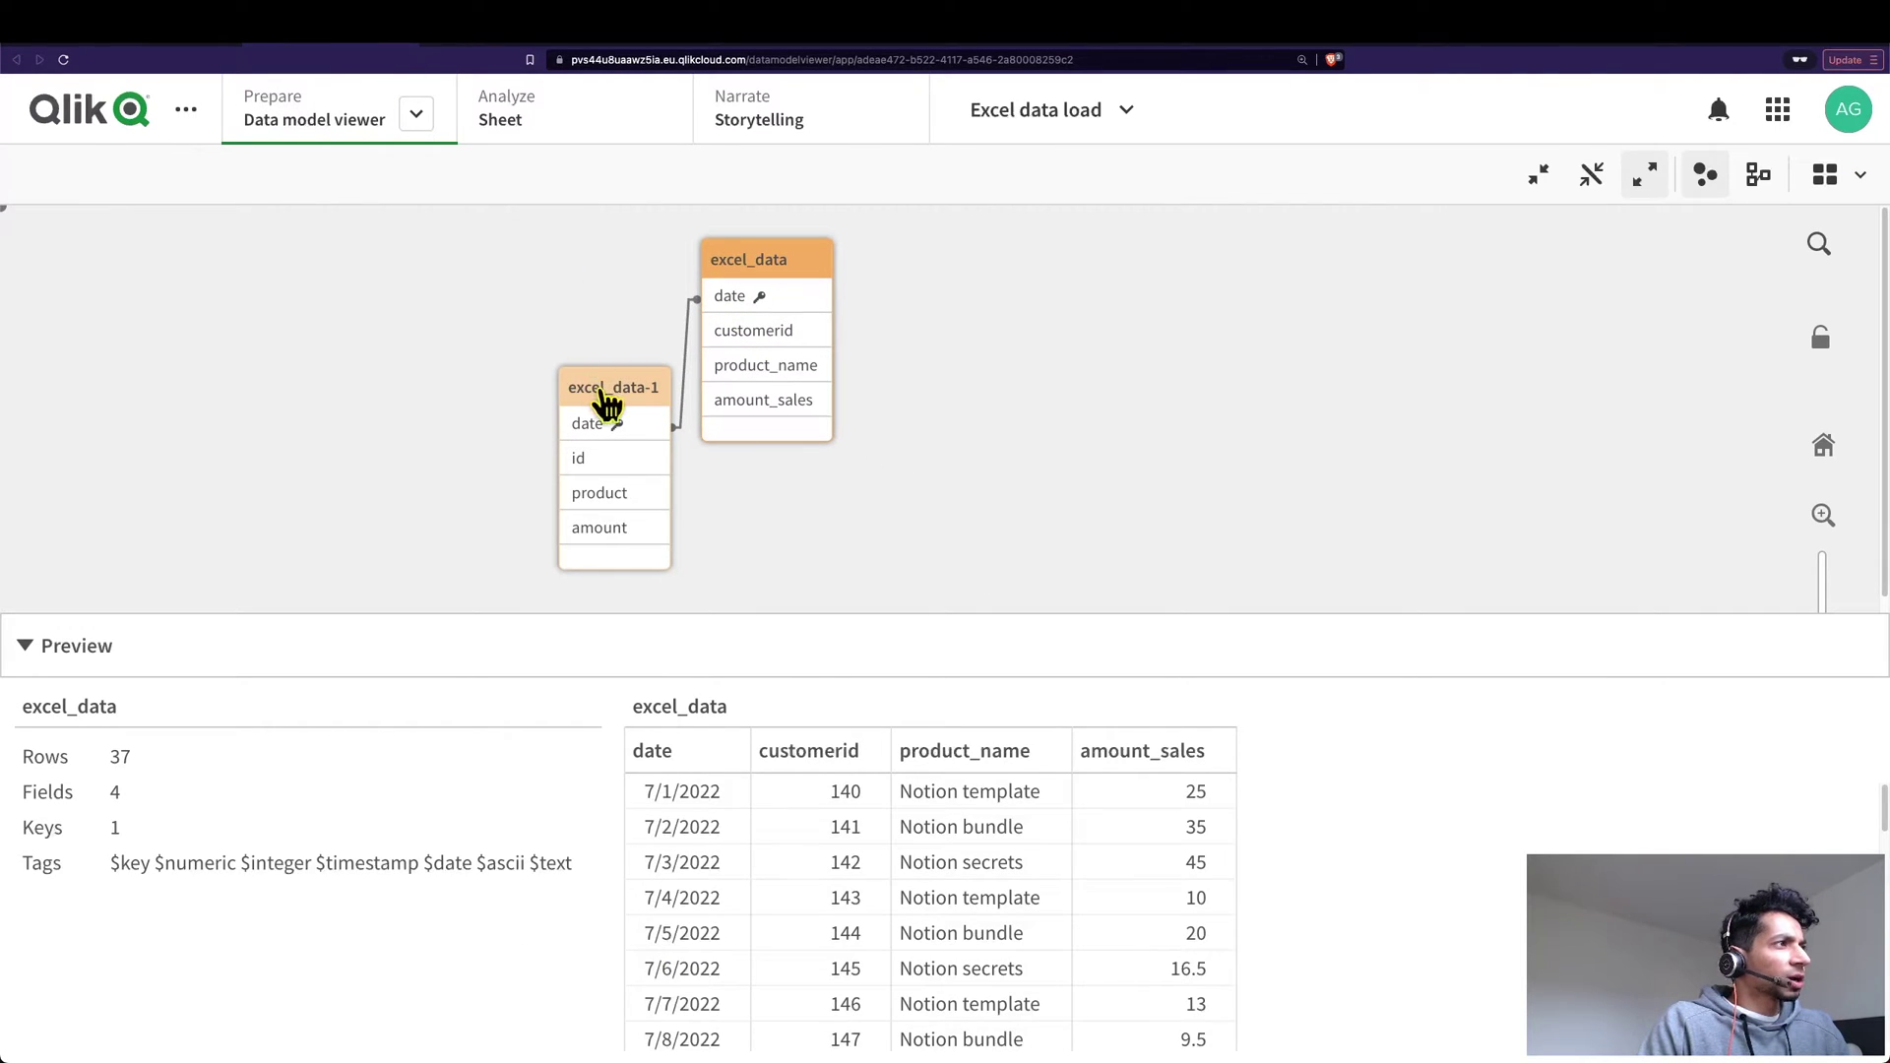
left_click_drag(604, 389, 377, 238)
left_click_drag(768, 278, 995, 345)
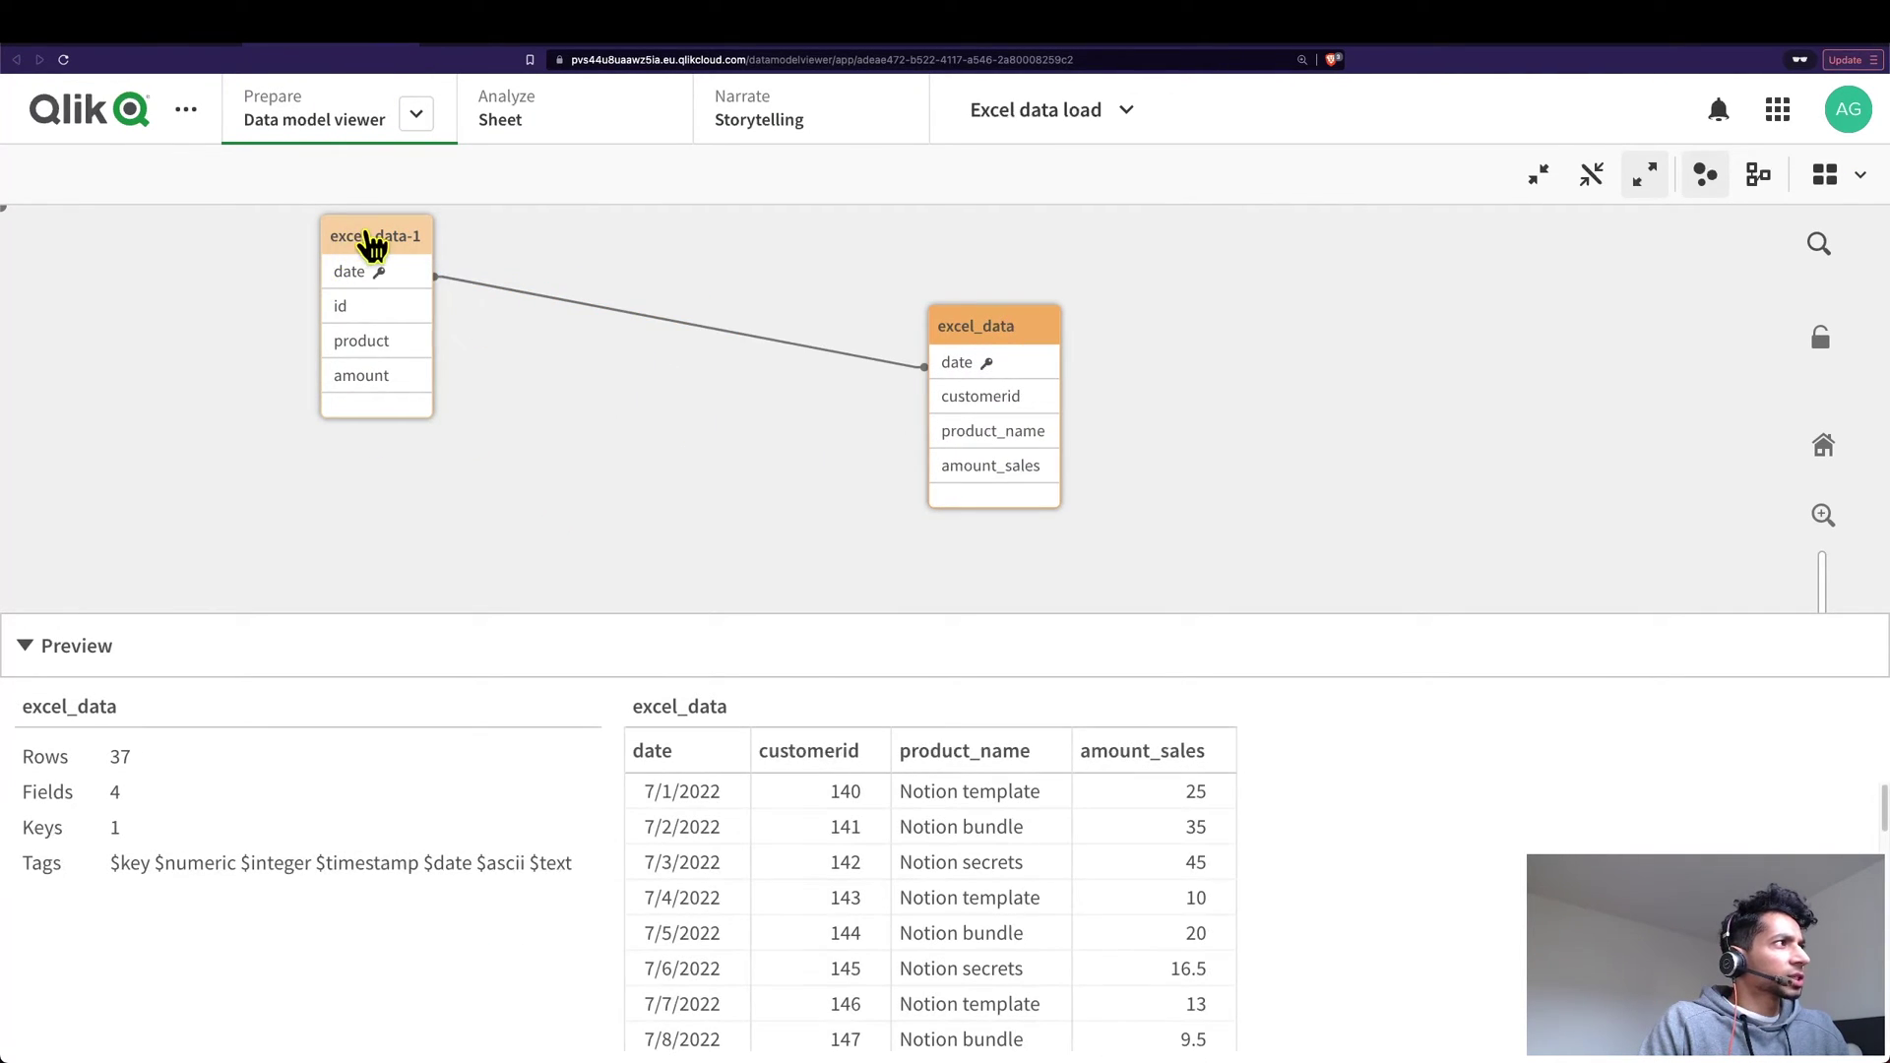
left_click_drag(364, 241, 471, 338)
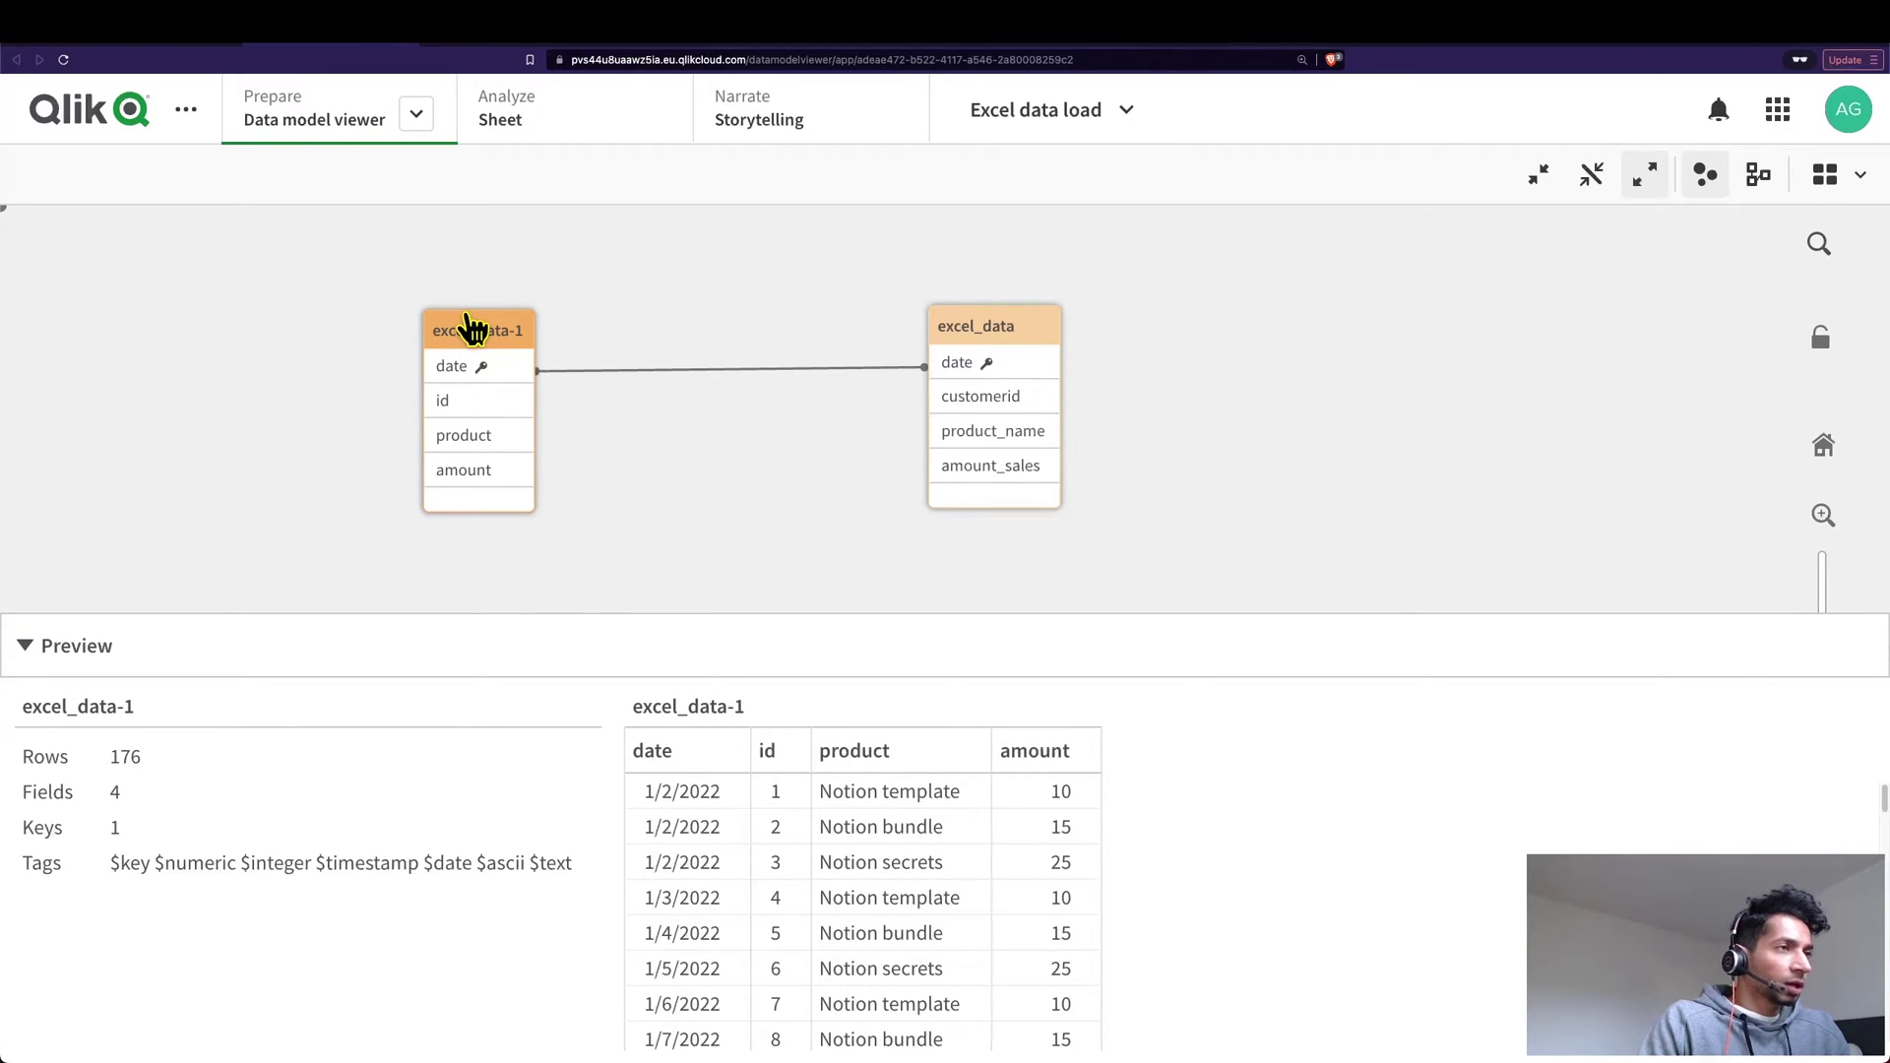
key("super+Tab")
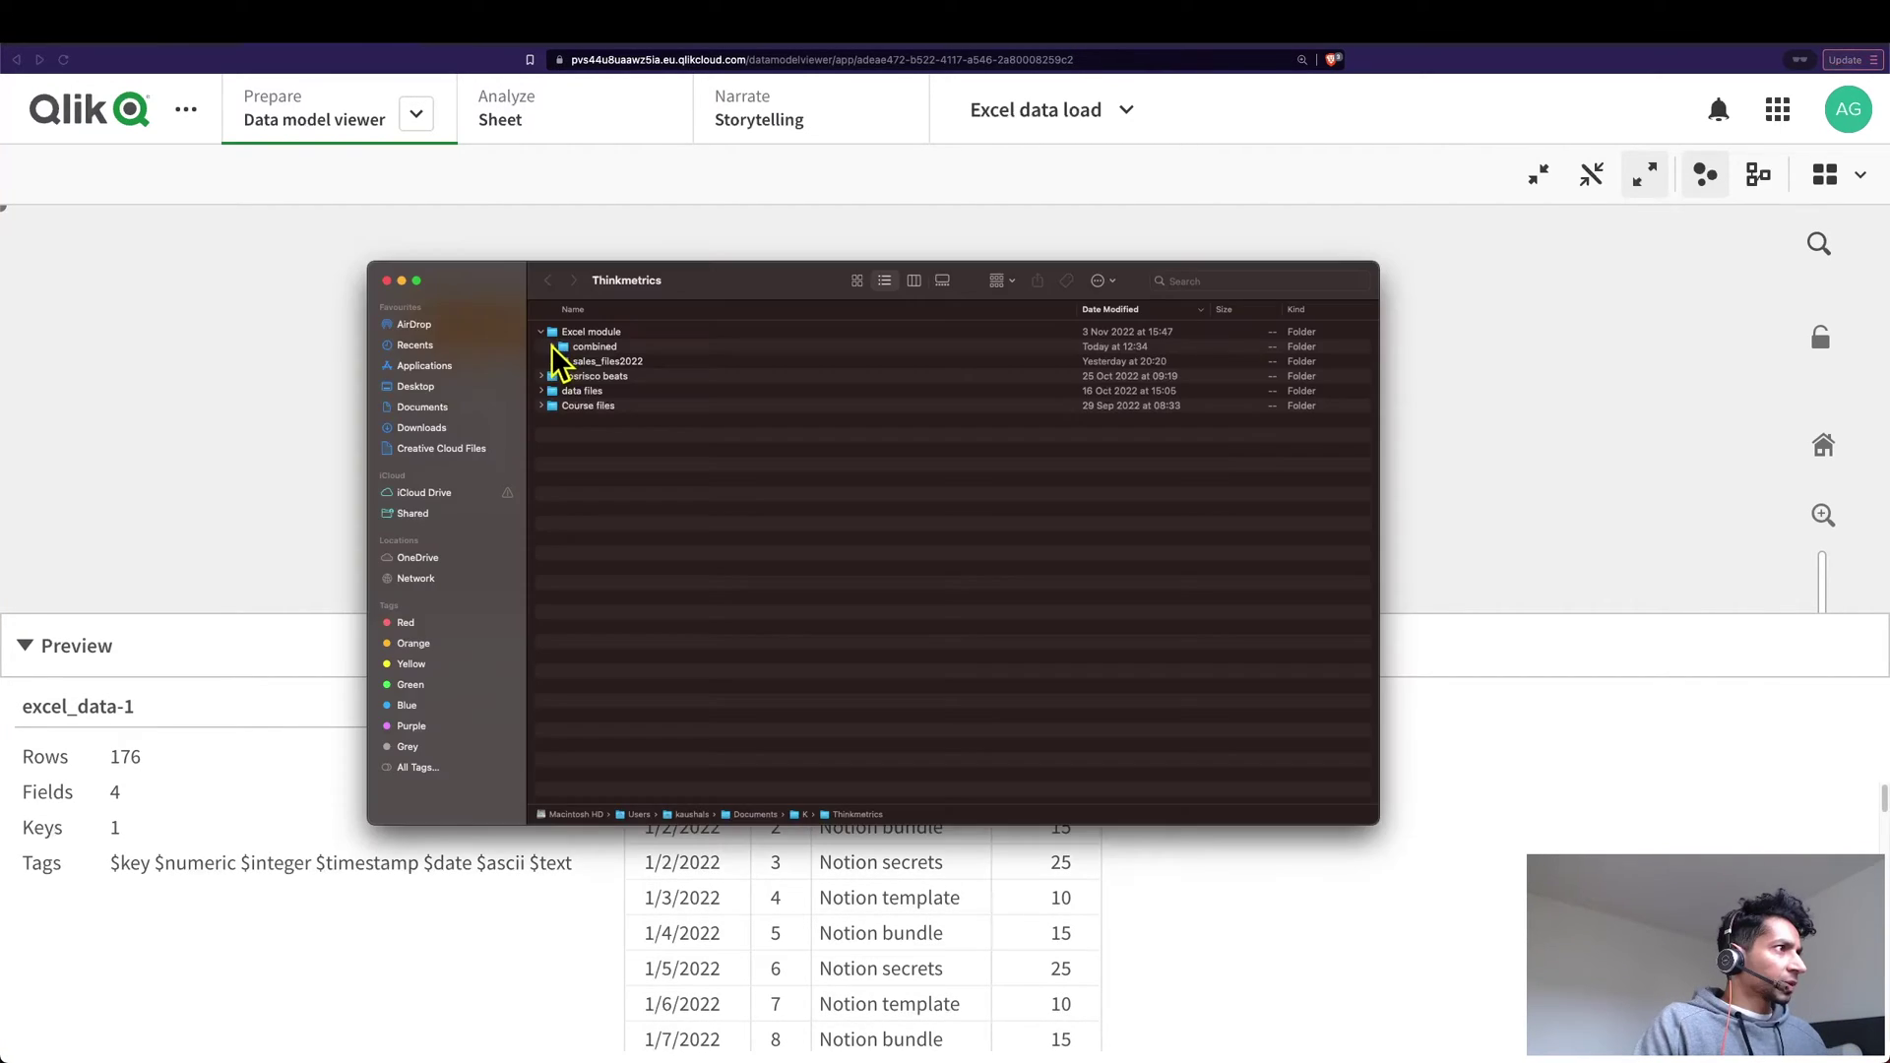
left_click(552, 361)
left_click(563, 377)
double_click(614, 391)
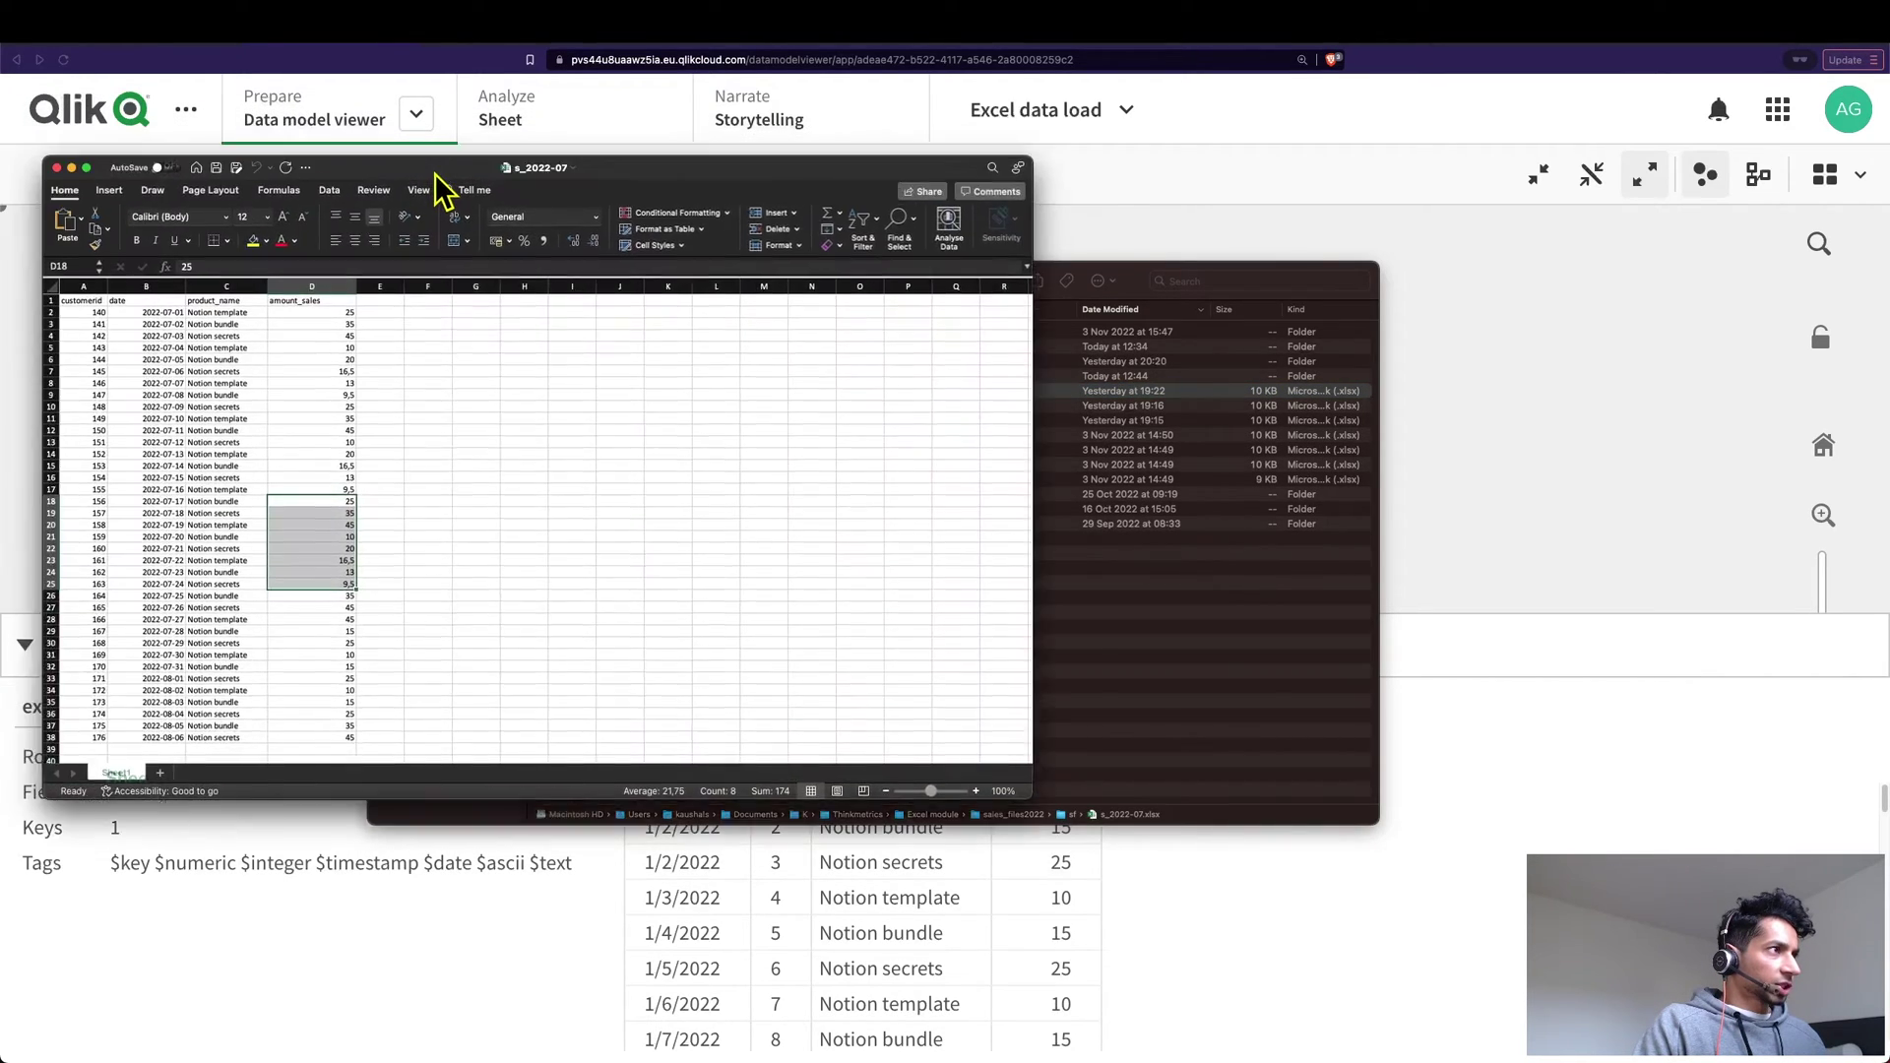
left_click_drag(370, 321, 659, 298)
key("super+Tab")
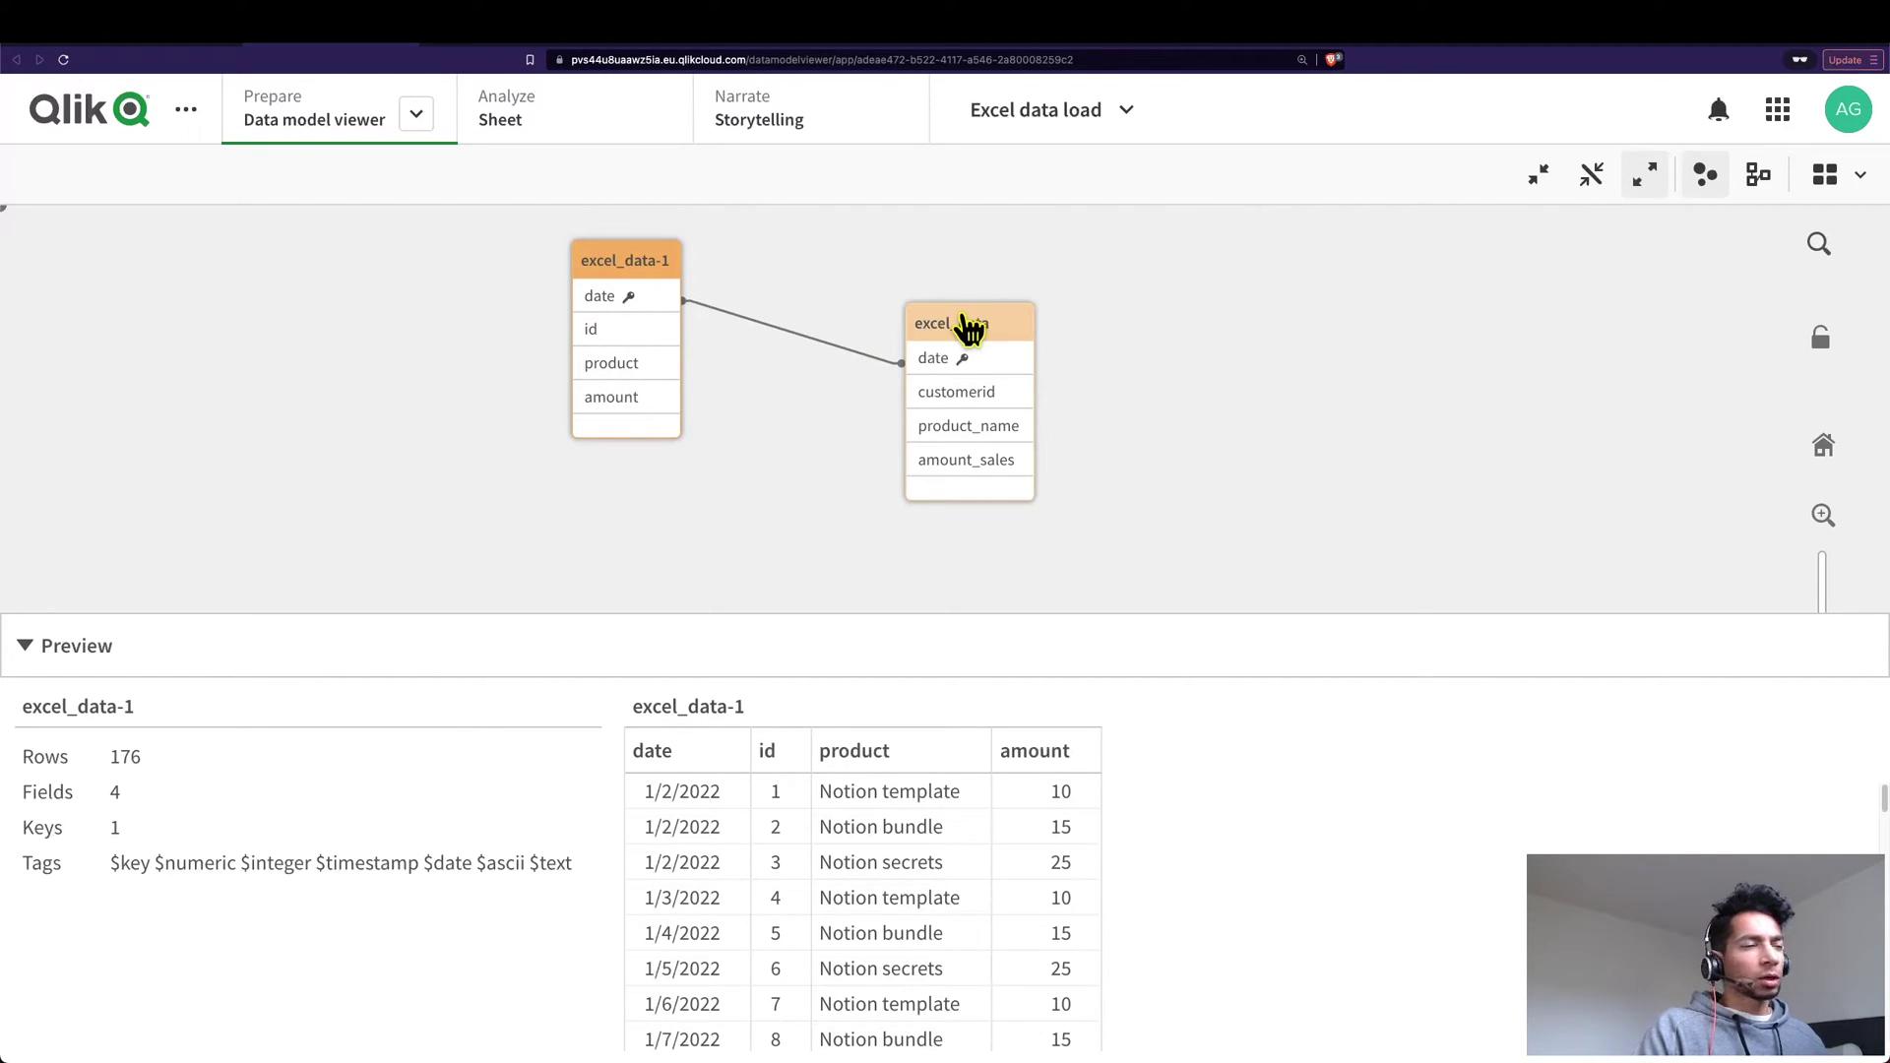
Arrange the excel_data and excel_data-1 tables side by side in the data model, then return to the load editor
left_click_drag(969, 329, 1067, 361)
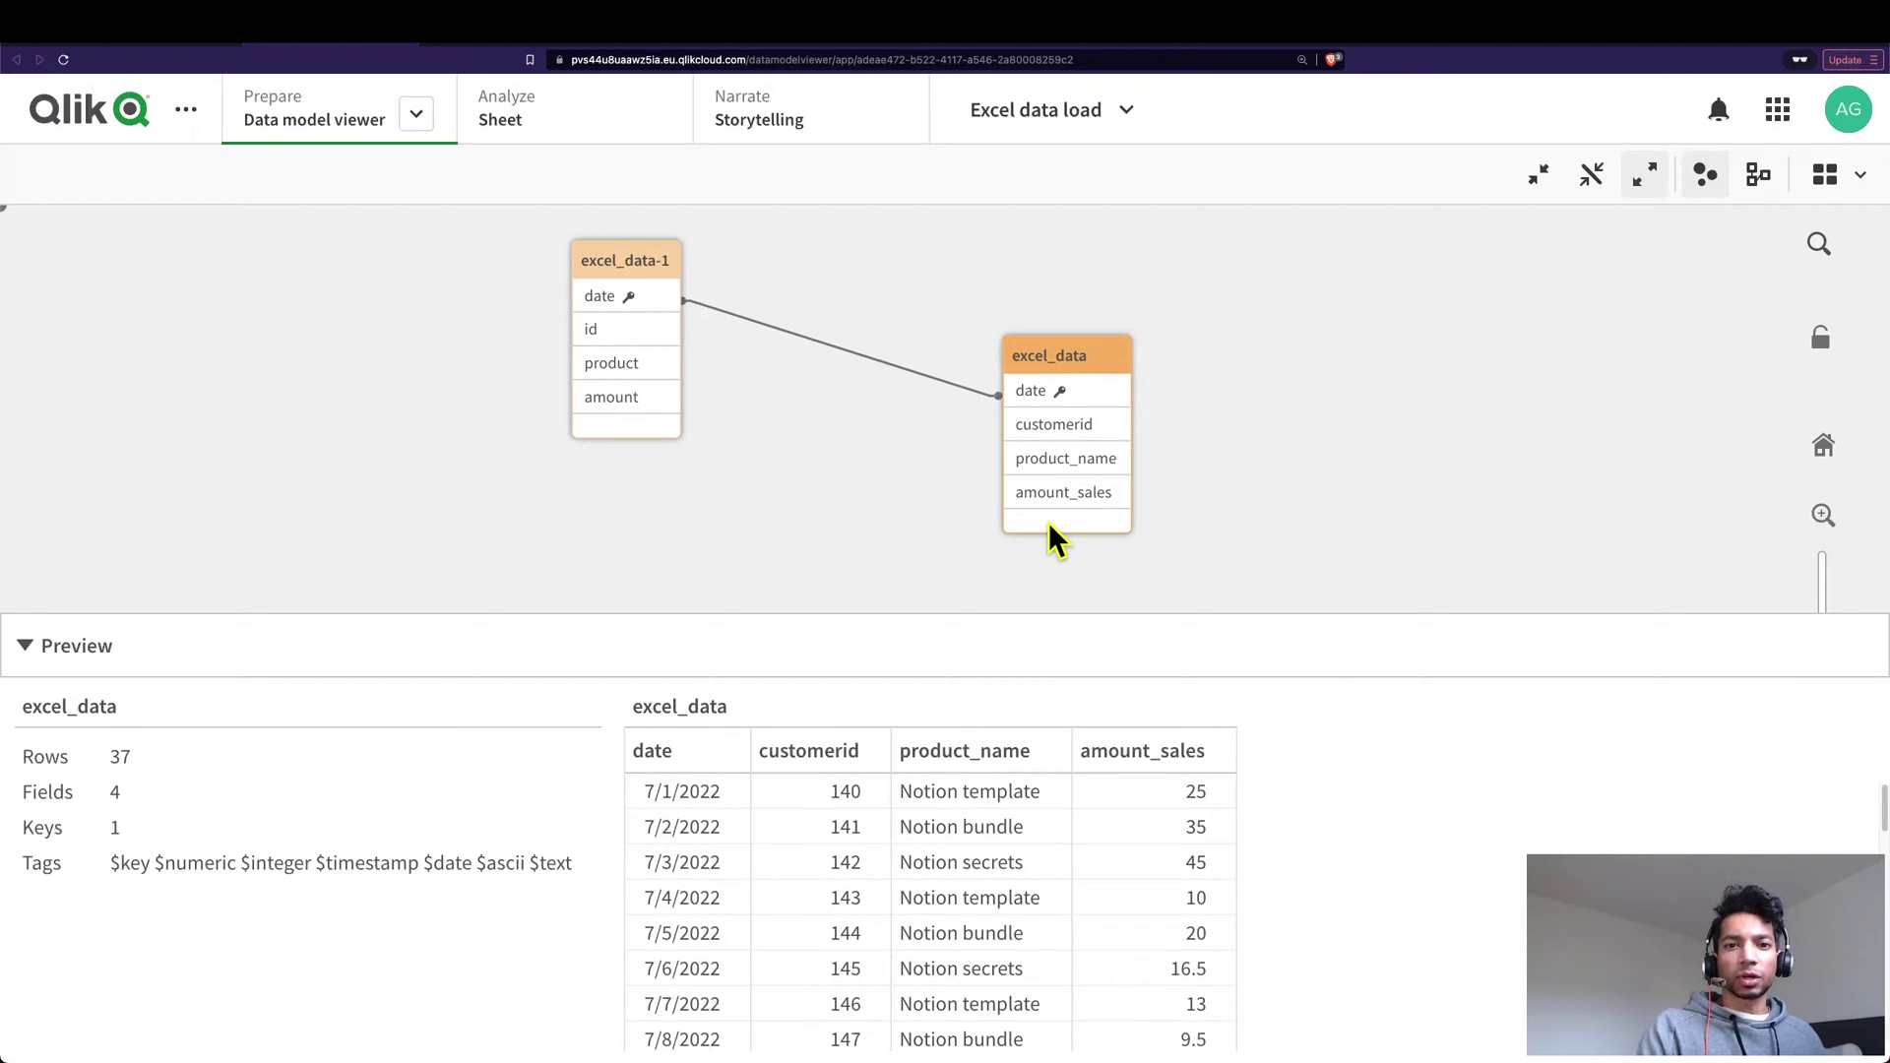
left_click_drag(1021, 364, 1008, 257)
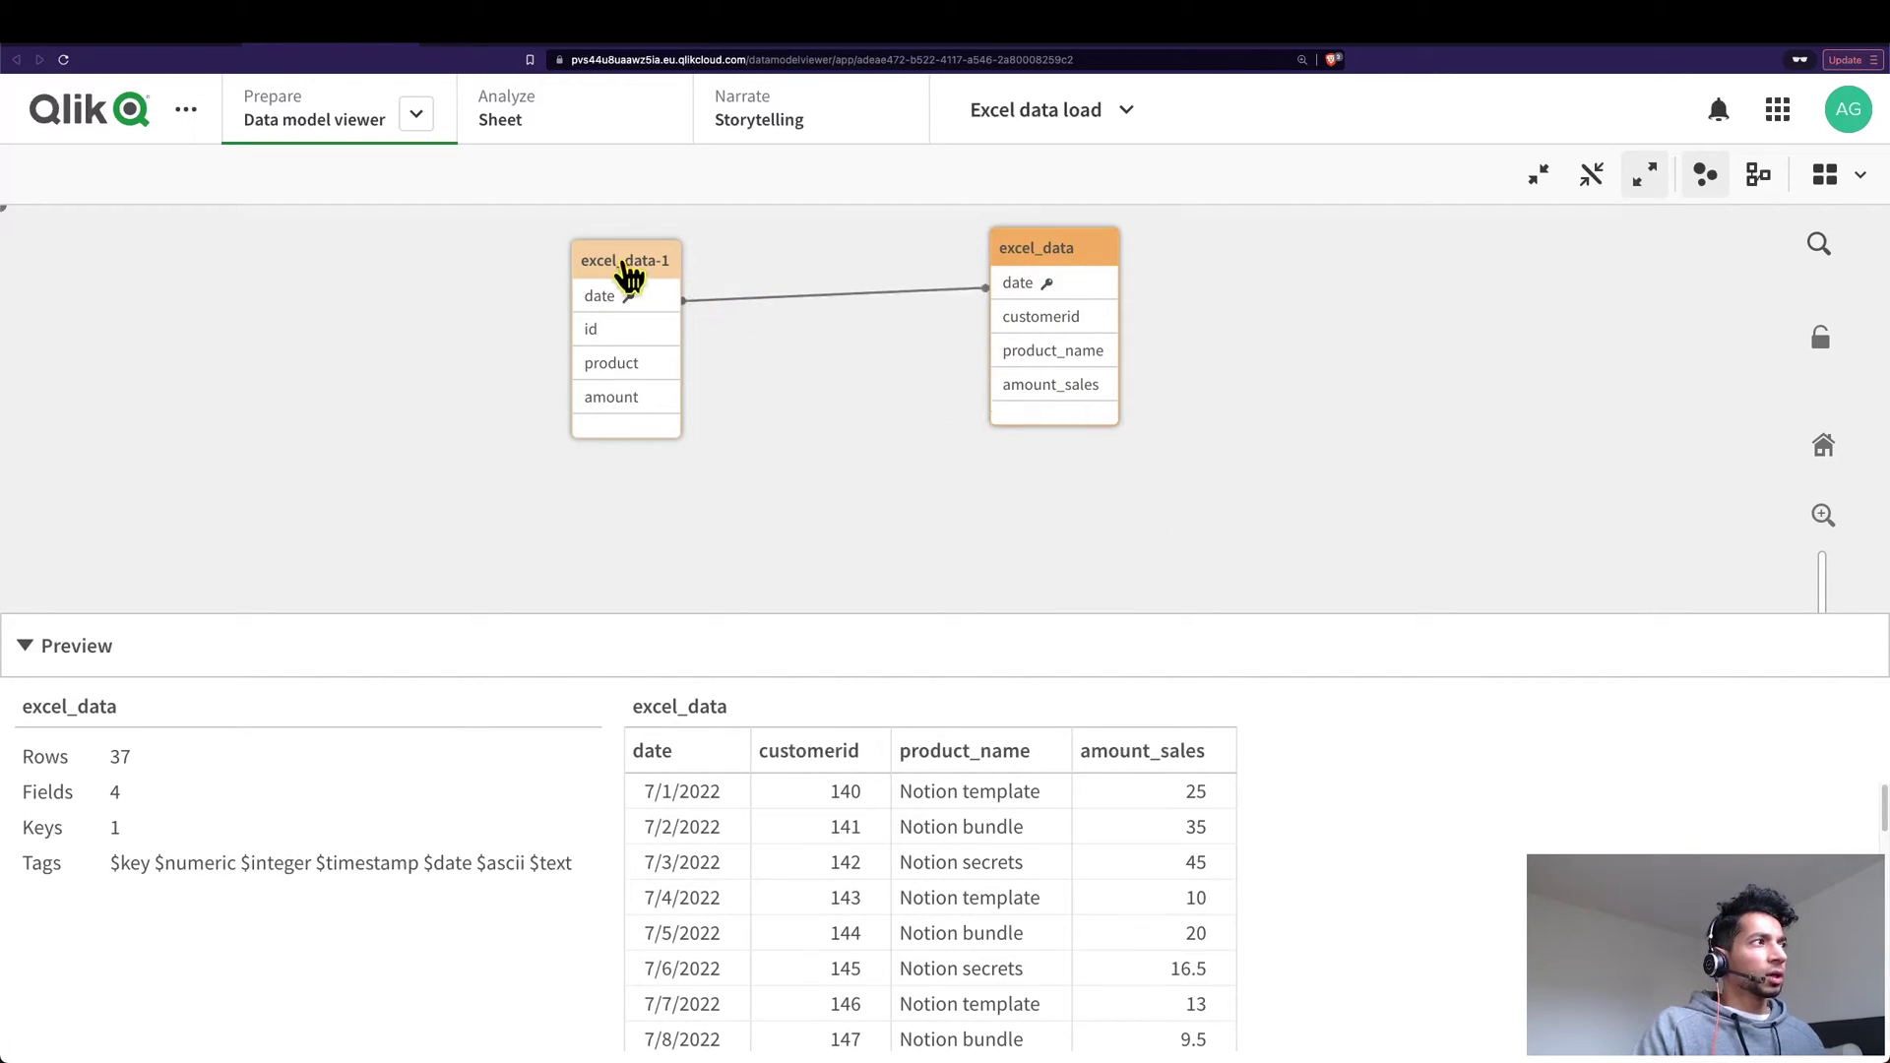
left_click_drag(625, 263, 727, 399)
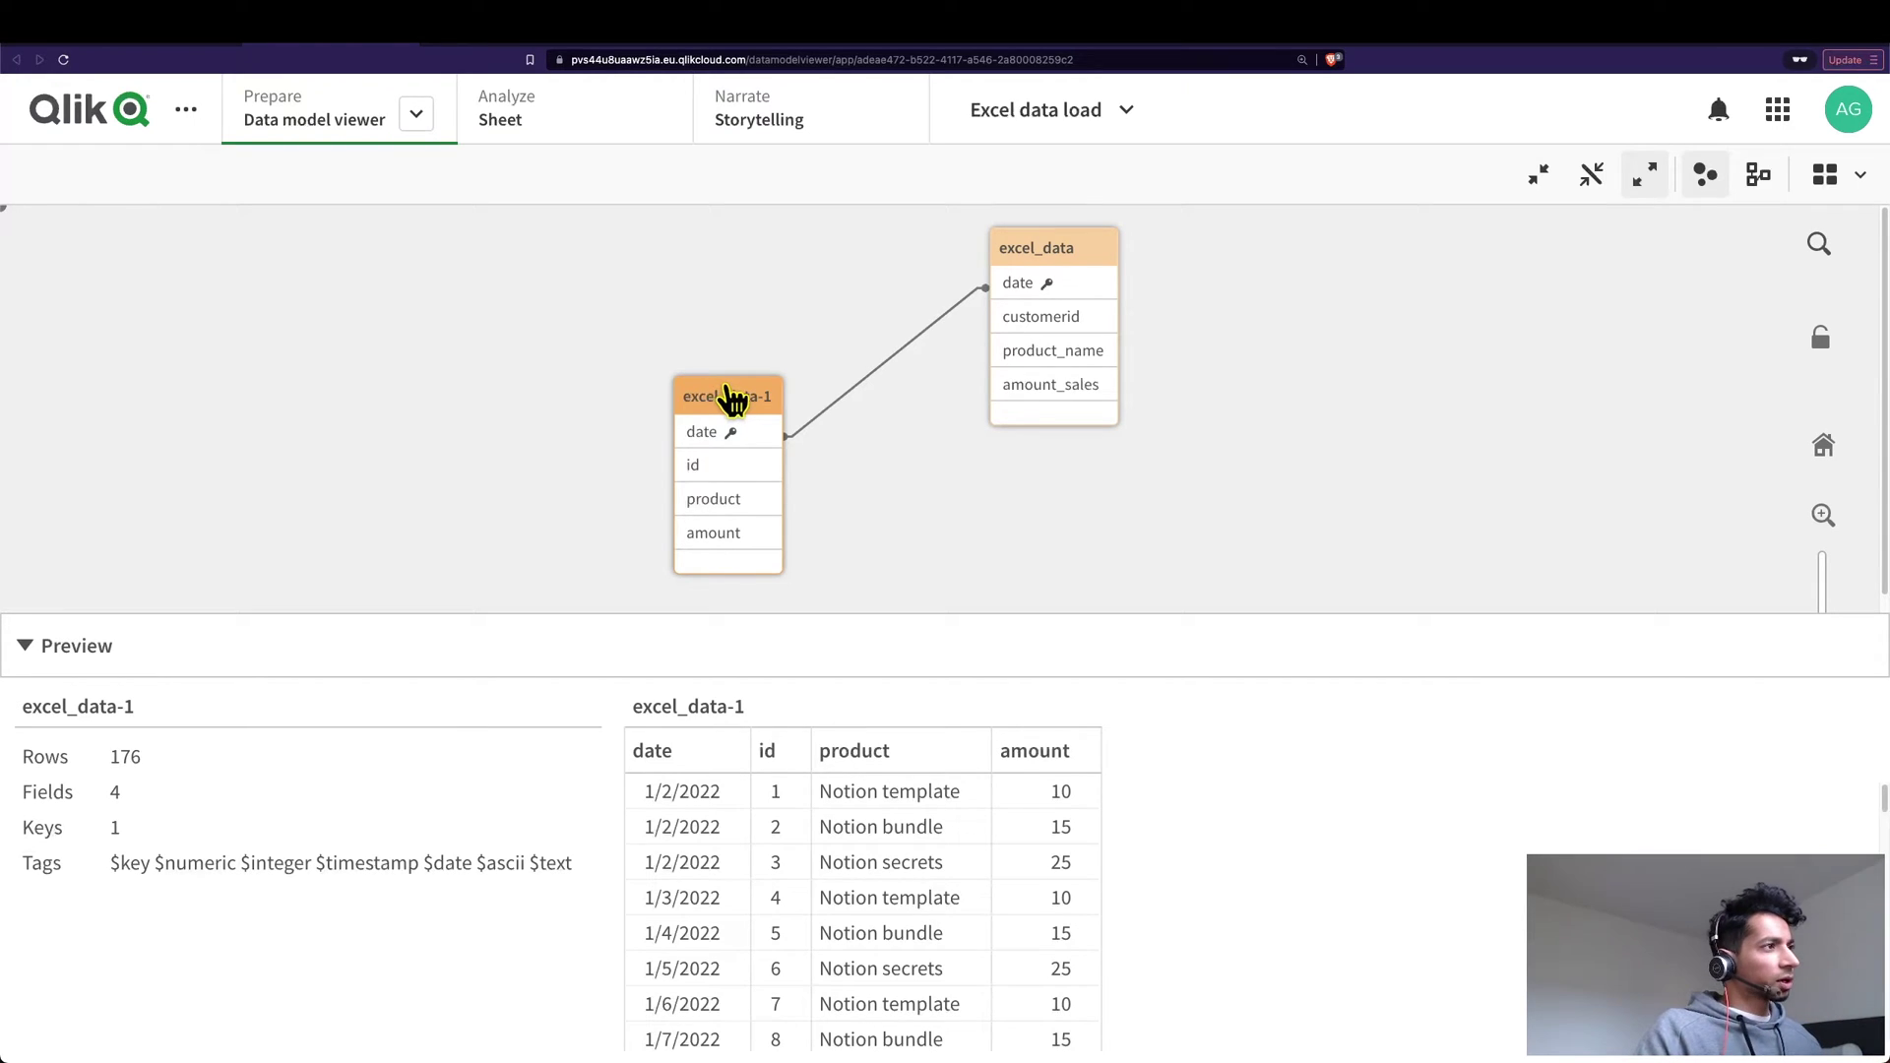
left_click_drag(730, 404, 699, 343)
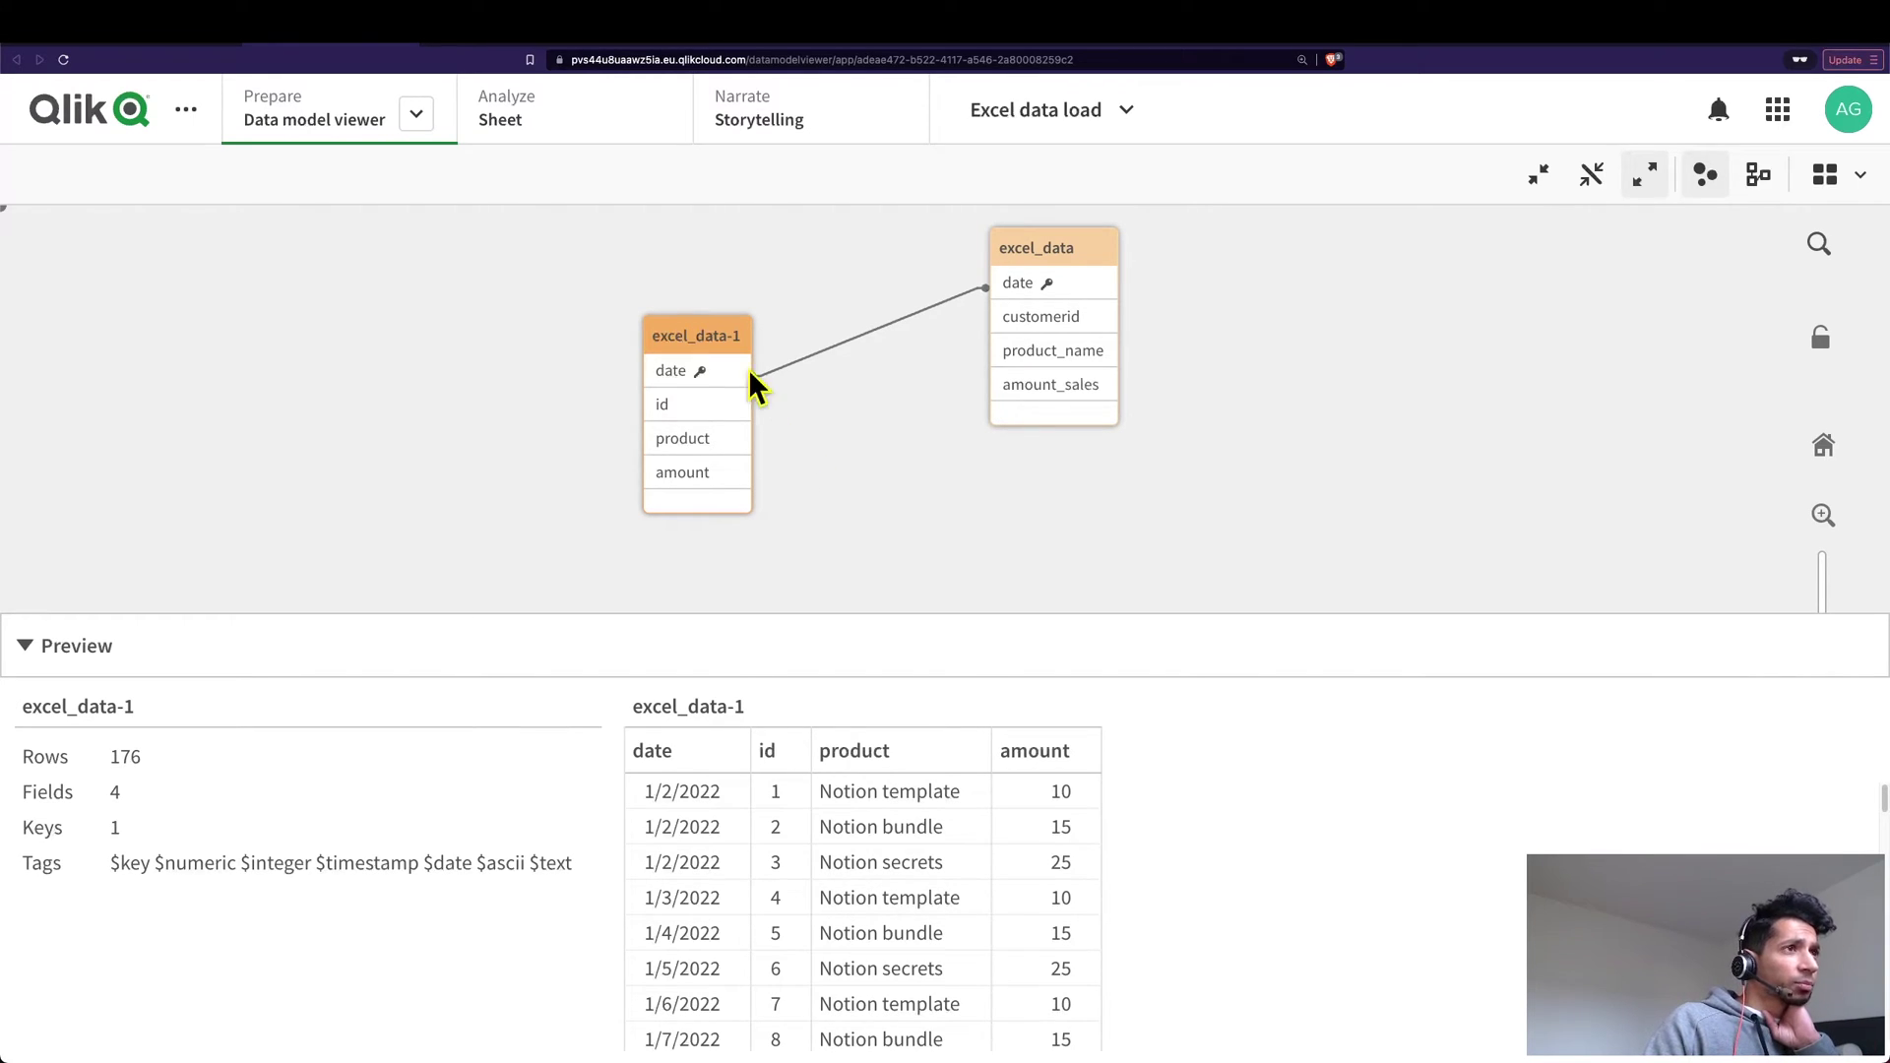
key("super+bracketleft")
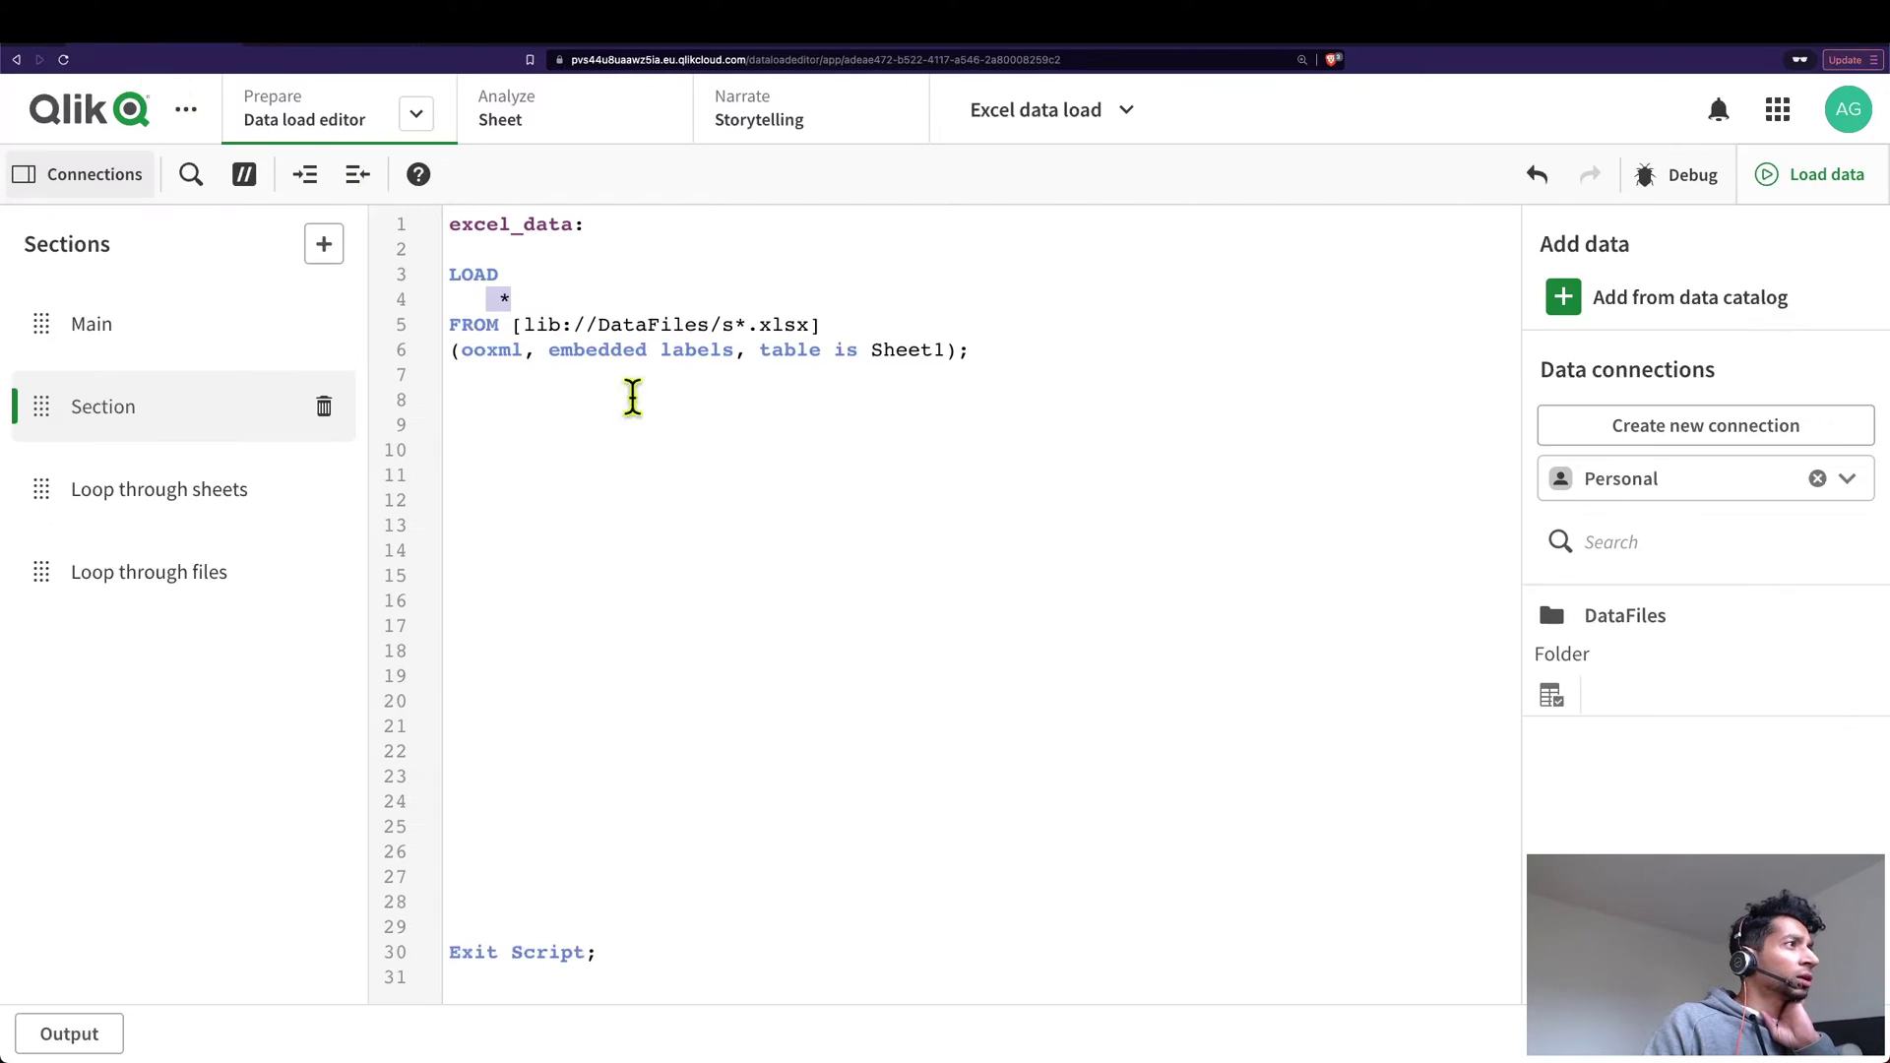